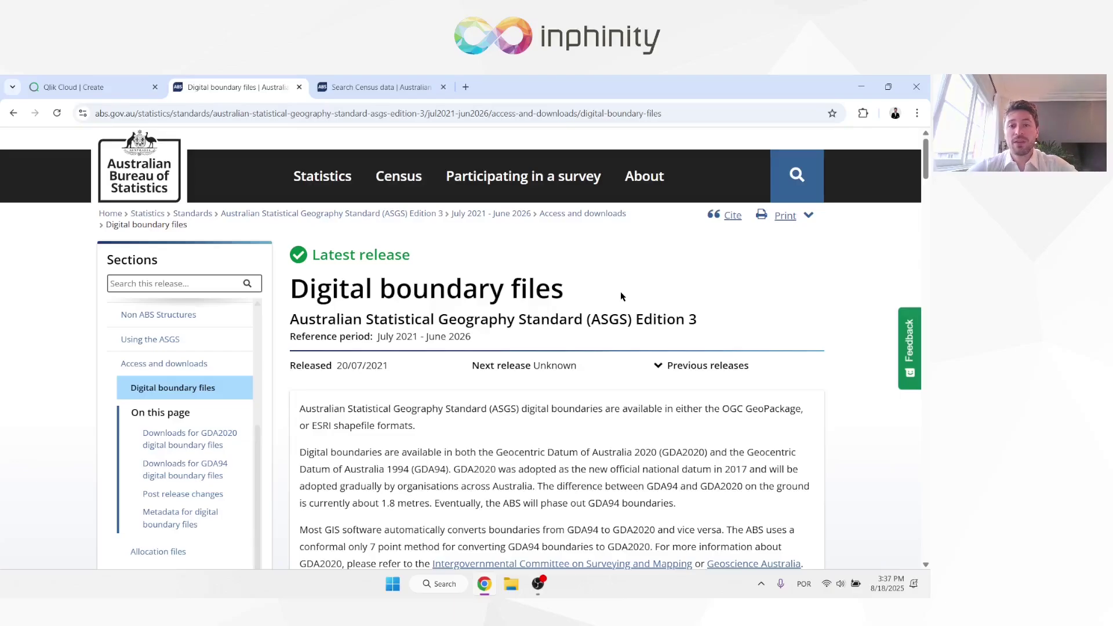
# Download the ZIP of the Mesh Blocks - 2021 - Shapefile from the GDA2020 digital boundary files.
pyautogui.scroll(-4, 621, 296)
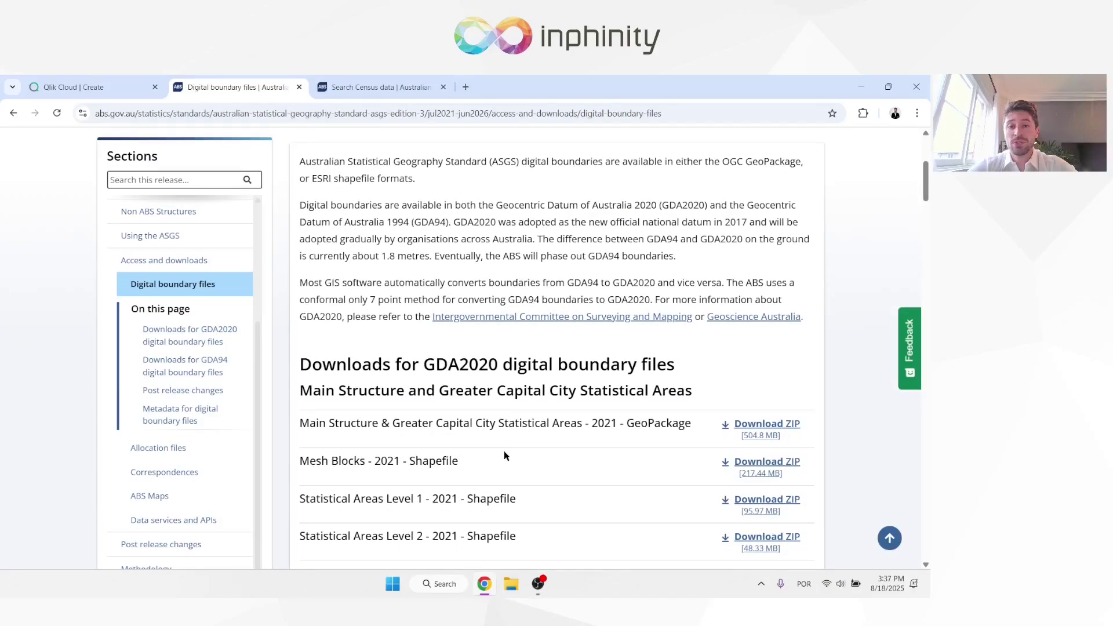
pyautogui.scroll(4, 505, 455)
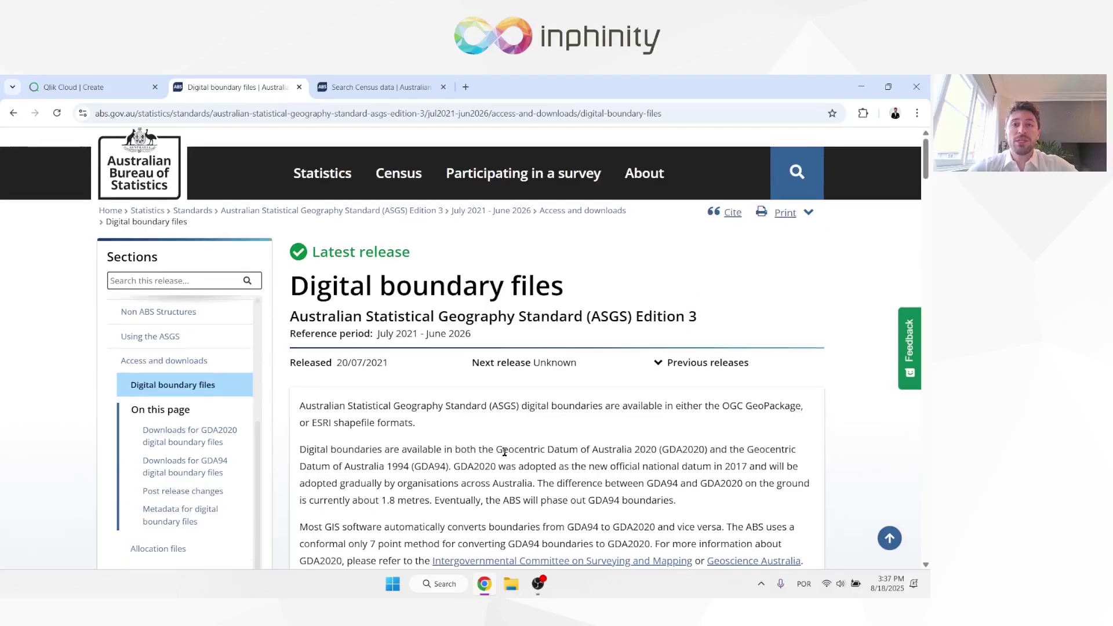
pyautogui.scroll(1, 397, 305)
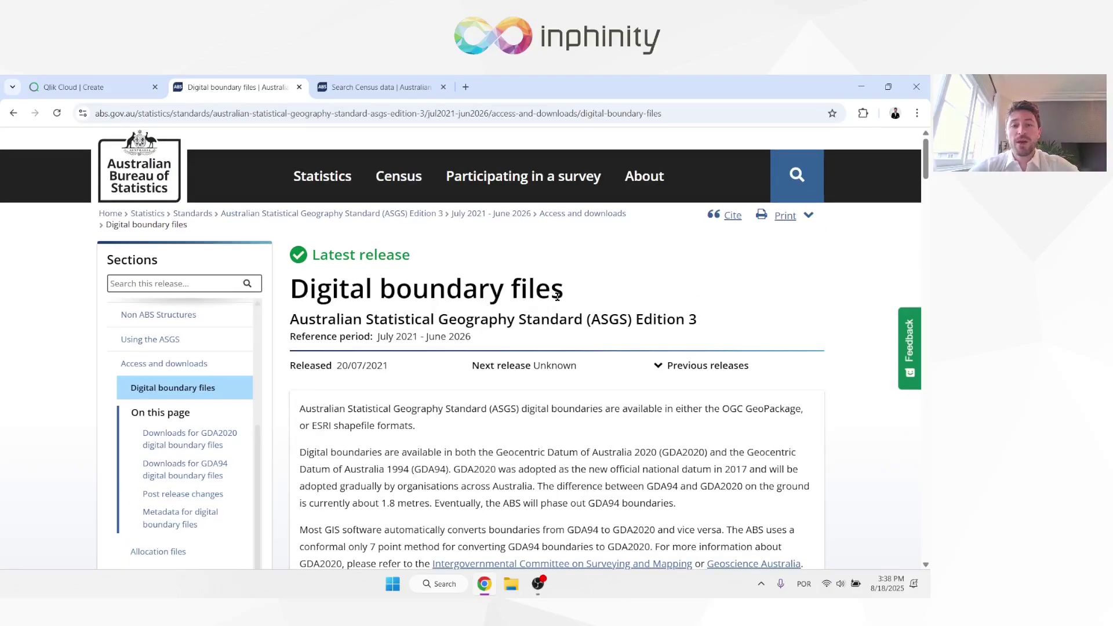
pyautogui.scroll(-7, 557, 297)
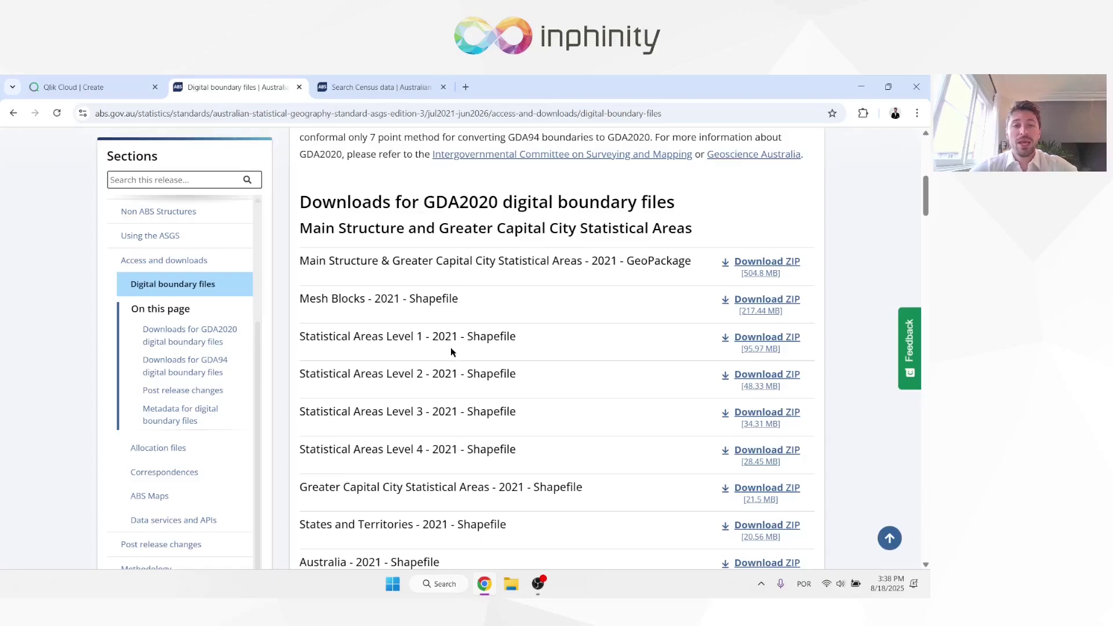
pyautogui.moveTo(459, 298); pyautogui.dragTo(299, 301)
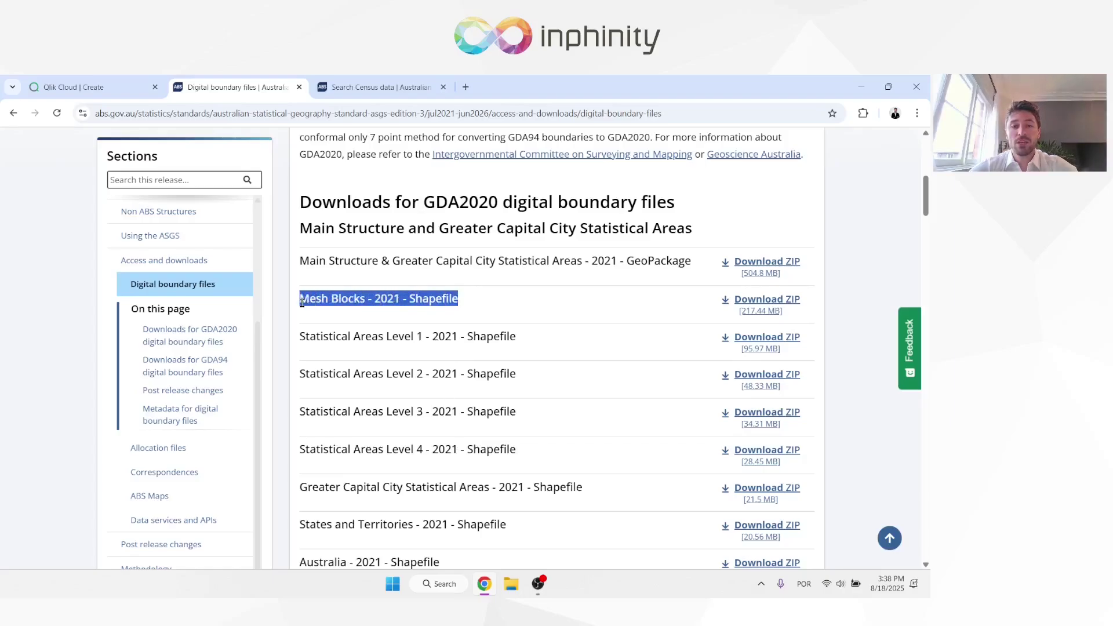
pyautogui.click(755, 307)
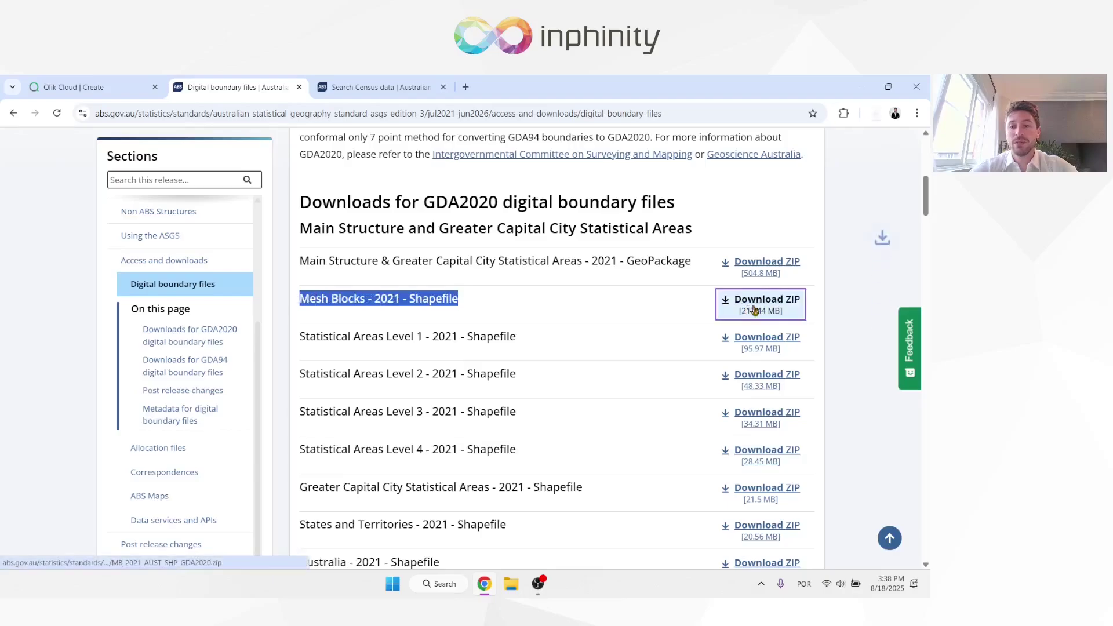
pyautogui.click(849, 291)
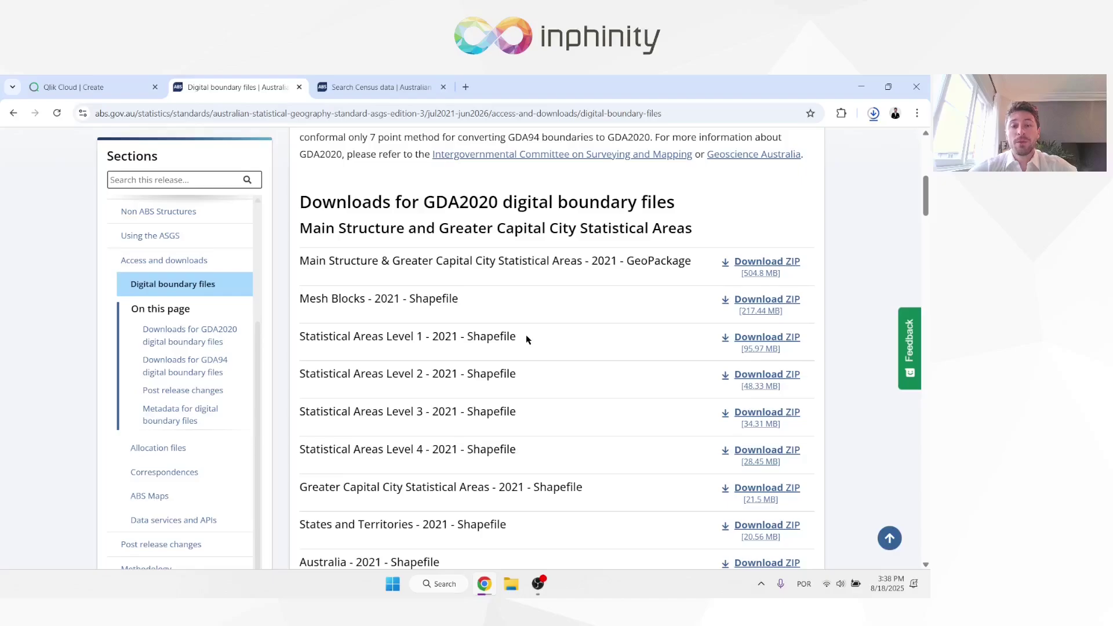
# Open the extracted MB_2021_AUST_SHP_GDA2020 folder and start a new empty project in QGIS Desktop 3.32.0.
pyautogui.press('super')
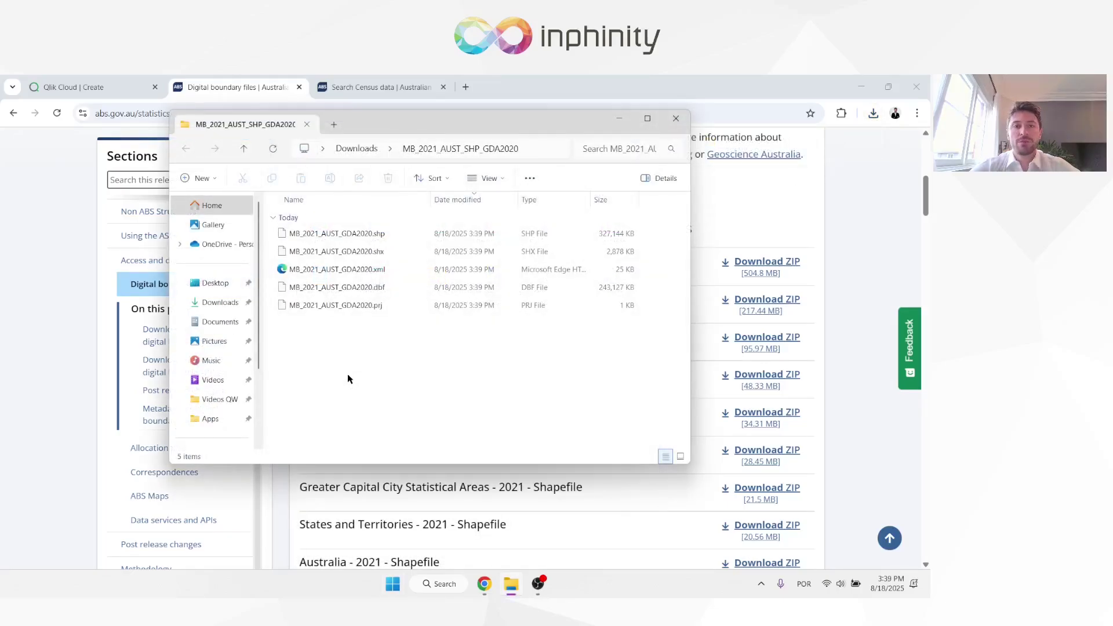
pyautogui.click(384, 235)
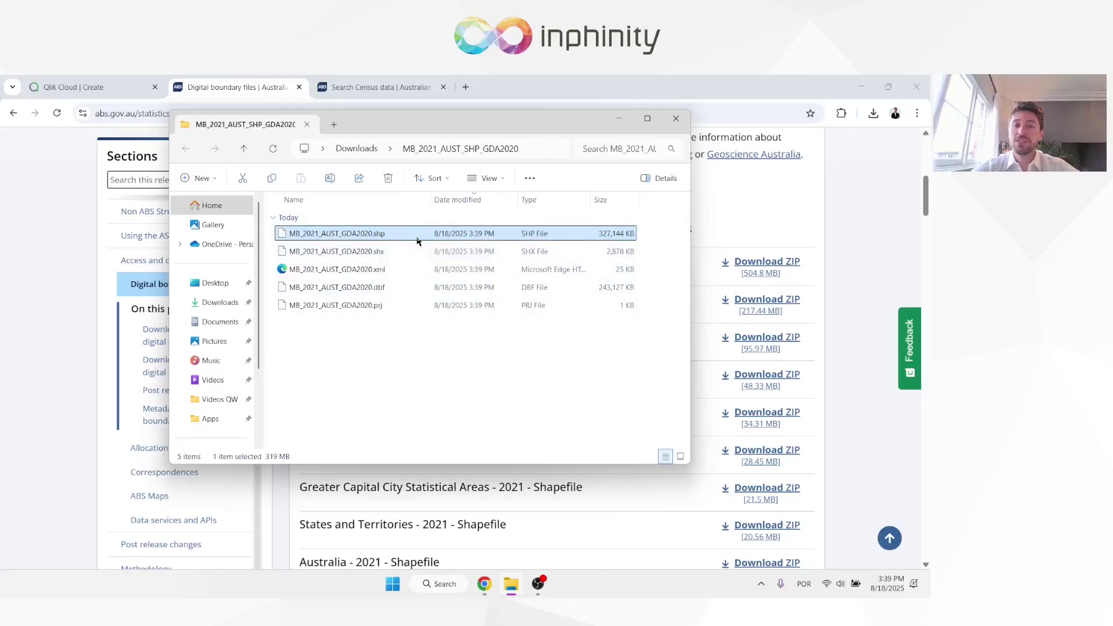
pyautogui.press('super')
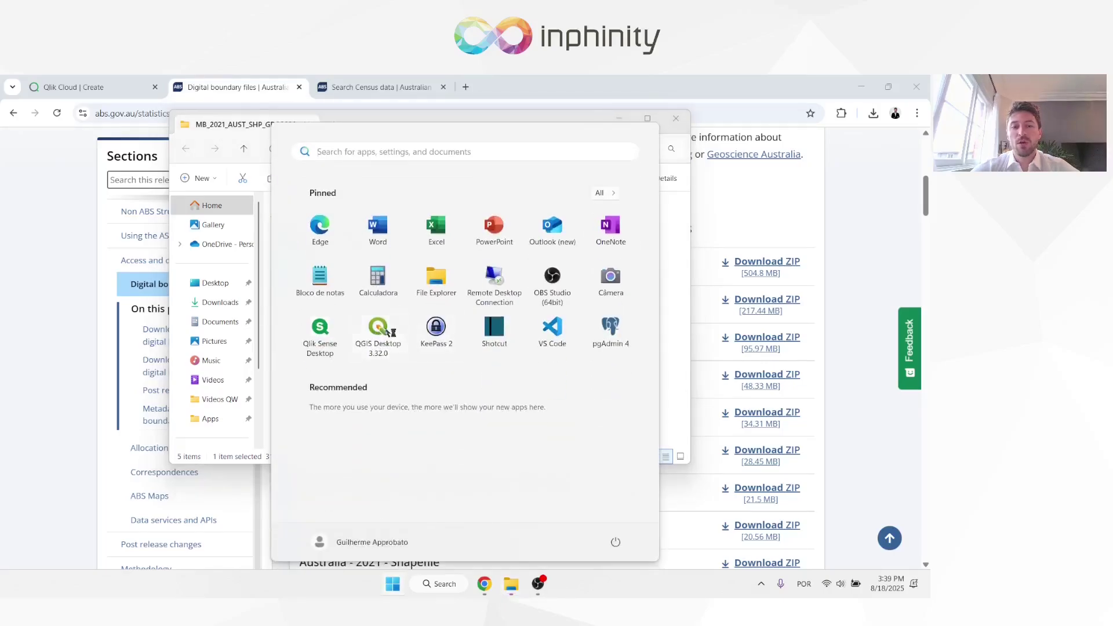
pyautogui.press('Escape')
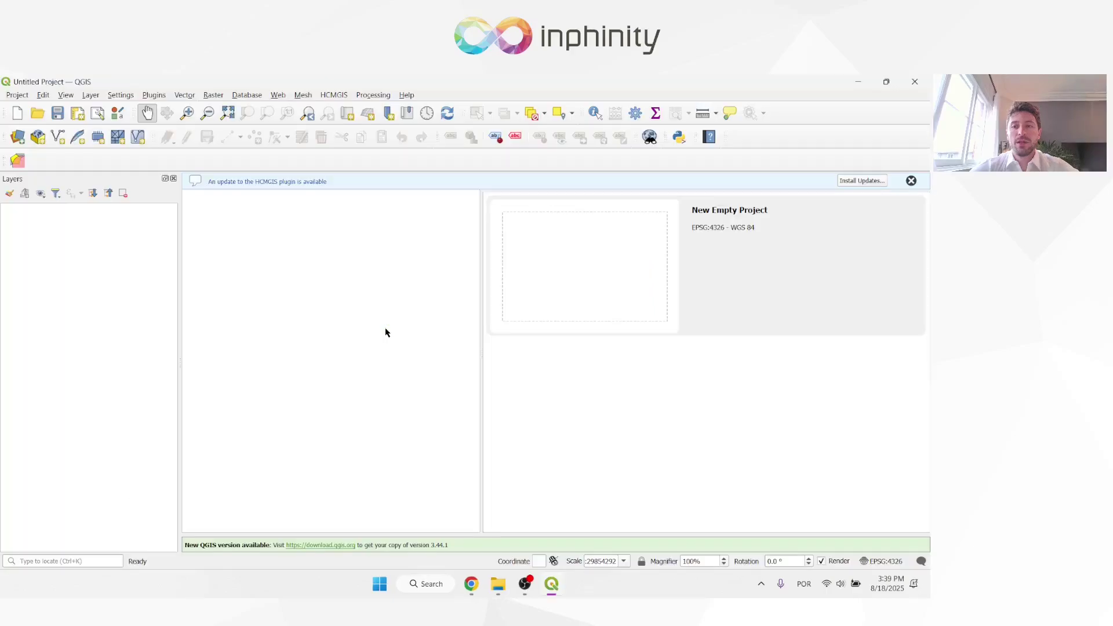
pyautogui.doubleClick(584, 280)
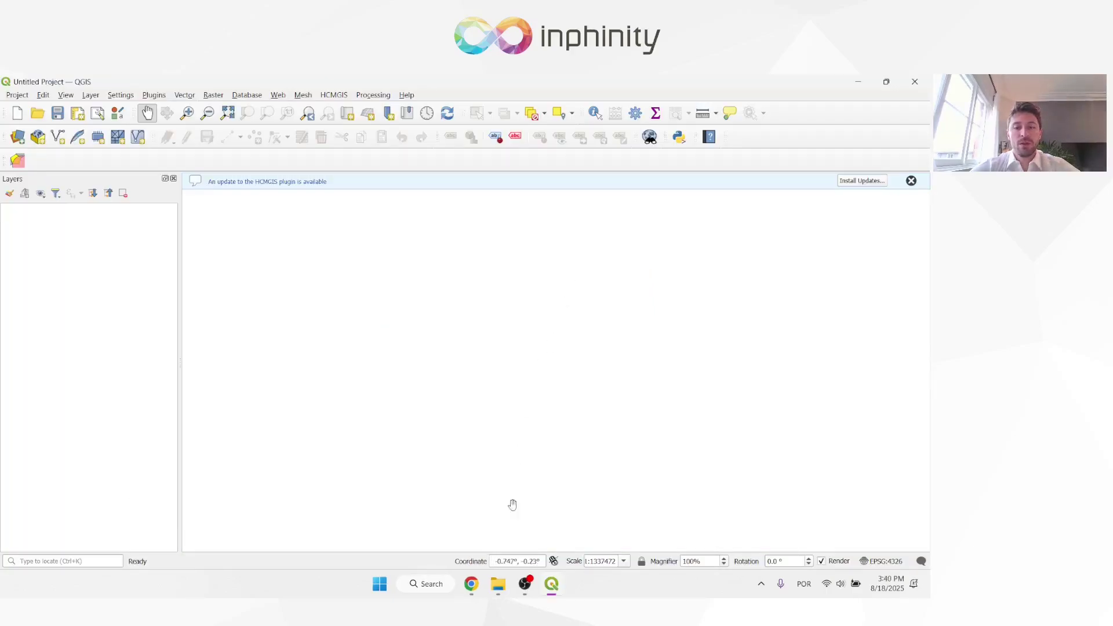
# Add MB_2021_AUST_GDA2020.shp from the extracted folder to the QGIS project as a layer.
pyautogui.click(499, 596)
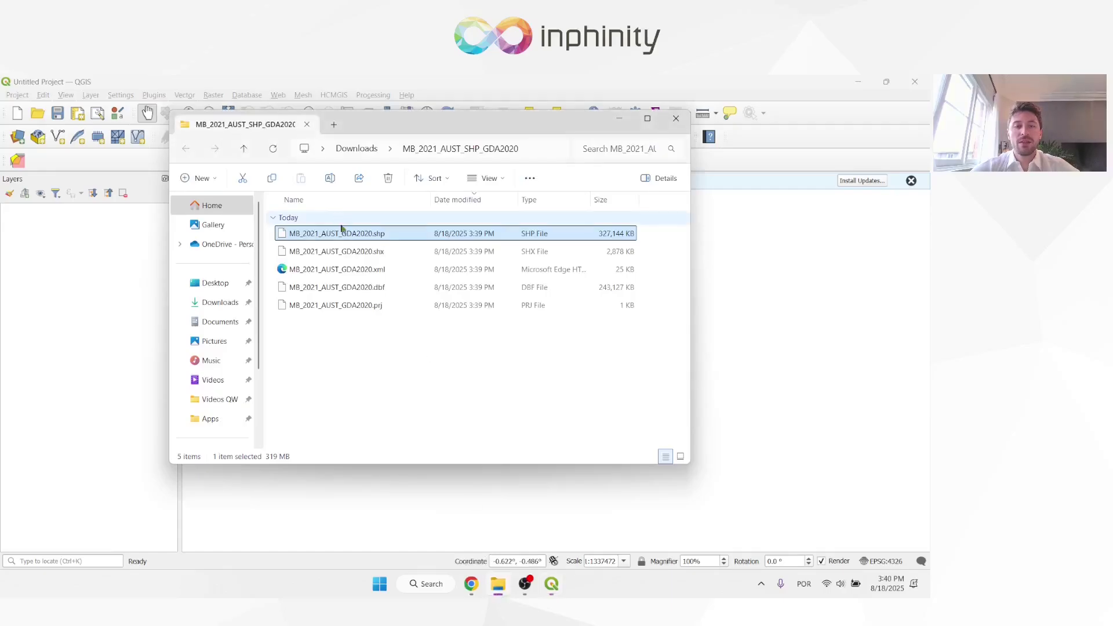
pyautogui.moveTo(364, 238)
pyautogui.mouseDown()
pyautogui.moveTo(816, 261)
pyautogui.moveTo(795, 286)
pyautogui.moveTo(557, 354)
pyautogui.moveTo(665, 336)
pyautogui.mouseUp()
pyautogui.click(795, 286)
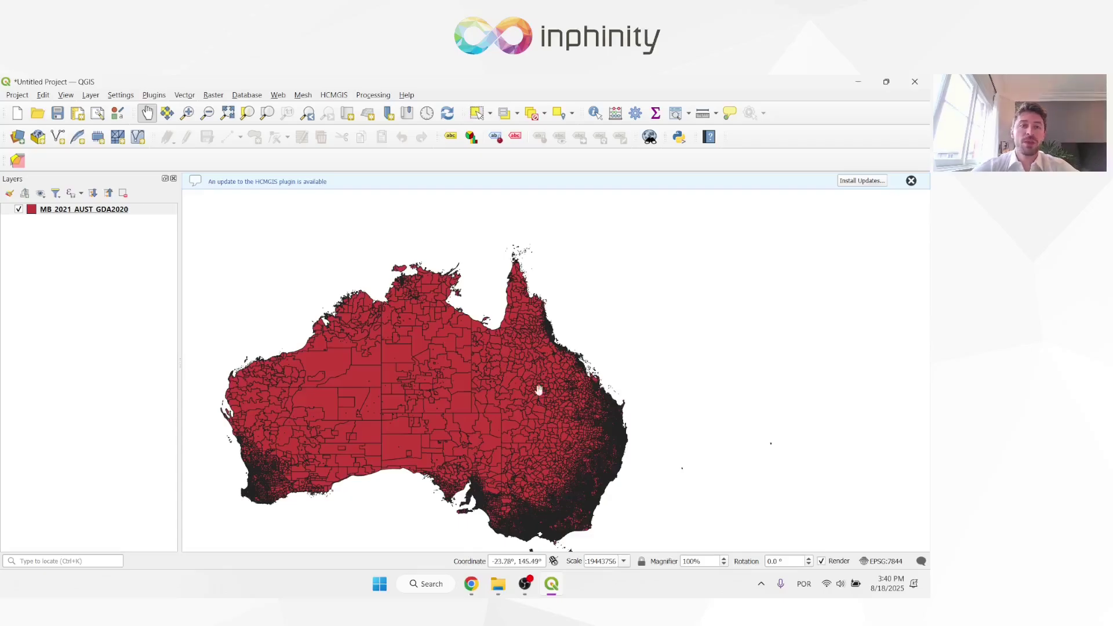
# Open the filter query for the mesh block layer and sample the values of SA4_NAME21, STE_CODE21 and STE_NAME21.
pyautogui.rightClick(100, 214)
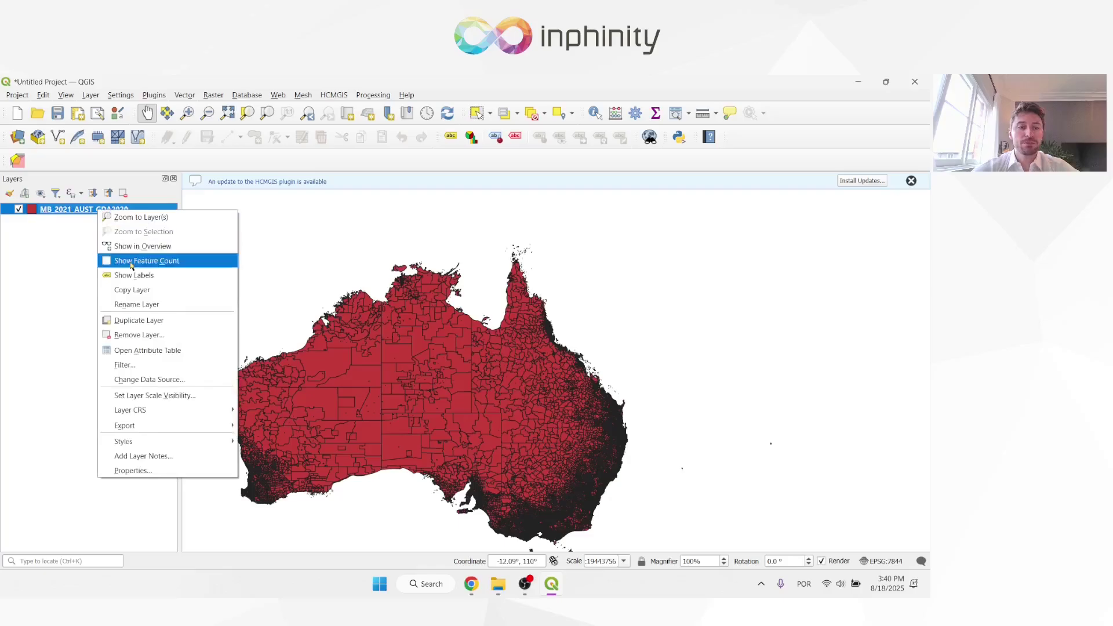
pyautogui.click(130, 365)
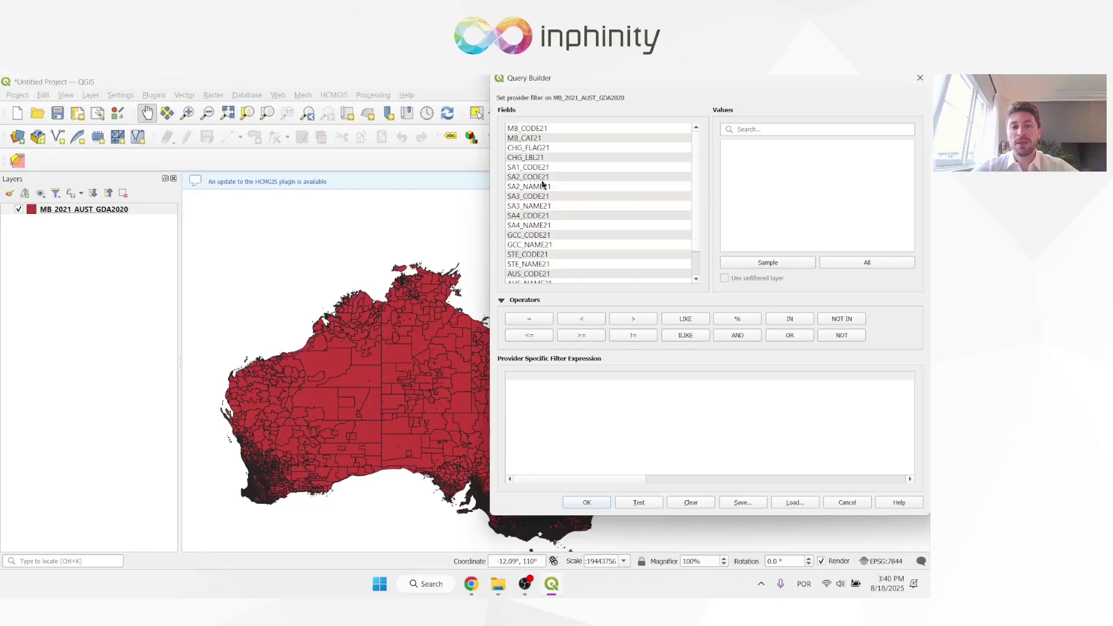
pyautogui.click(554, 226)
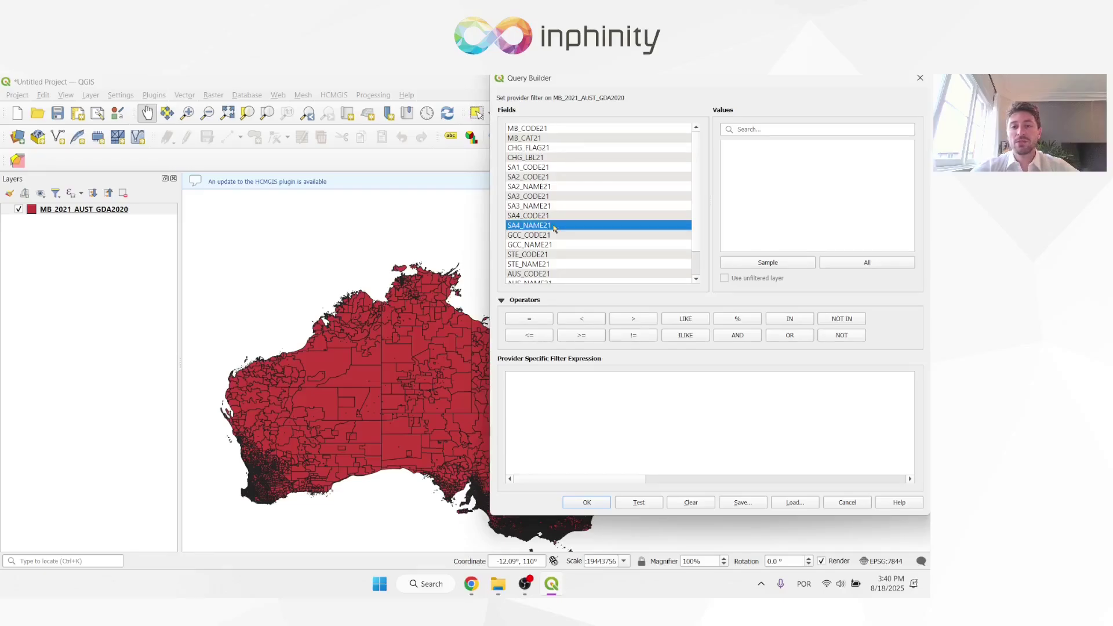
pyautogui.click(788, 267)
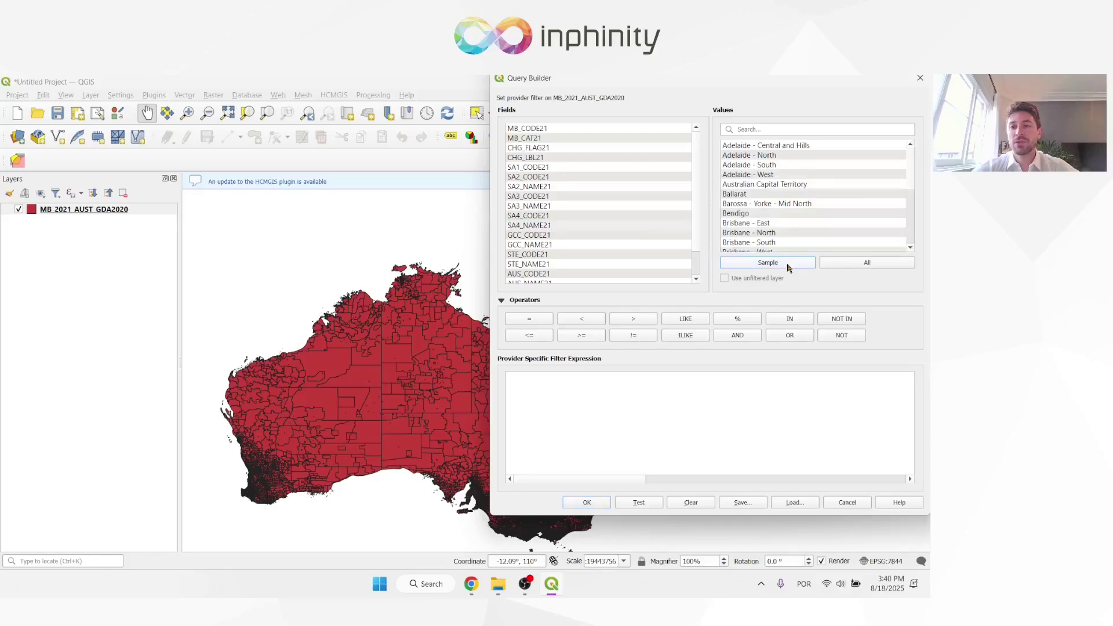
pyautogui.click(568, 256)
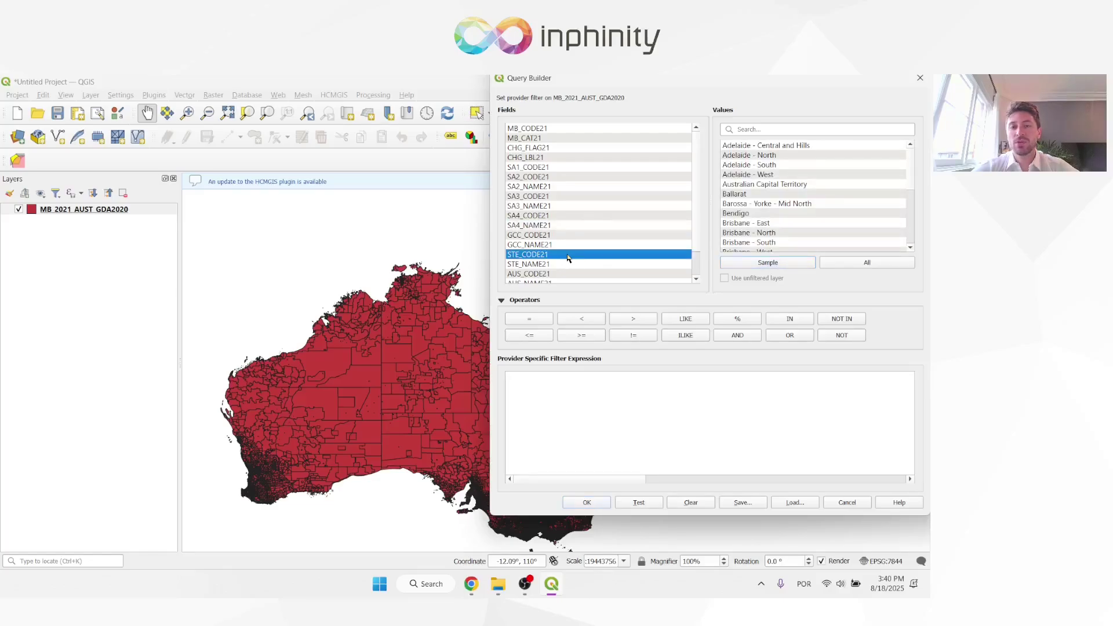
pyautogui.click(749, 263)
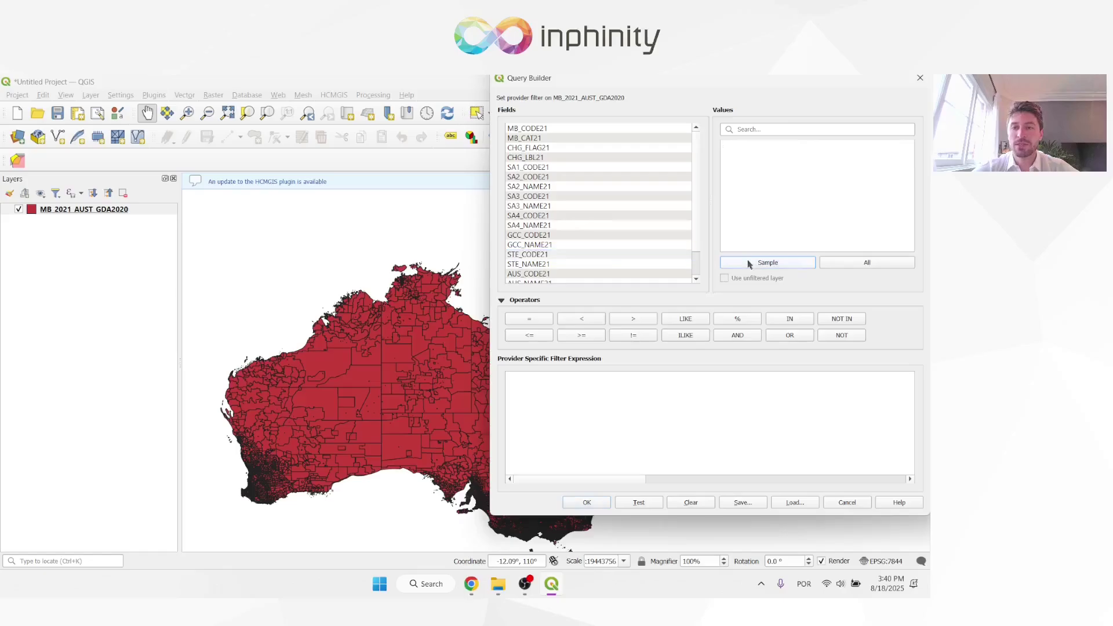
pyautogui.click(558, 264)
pyautogui.click(743, 265)
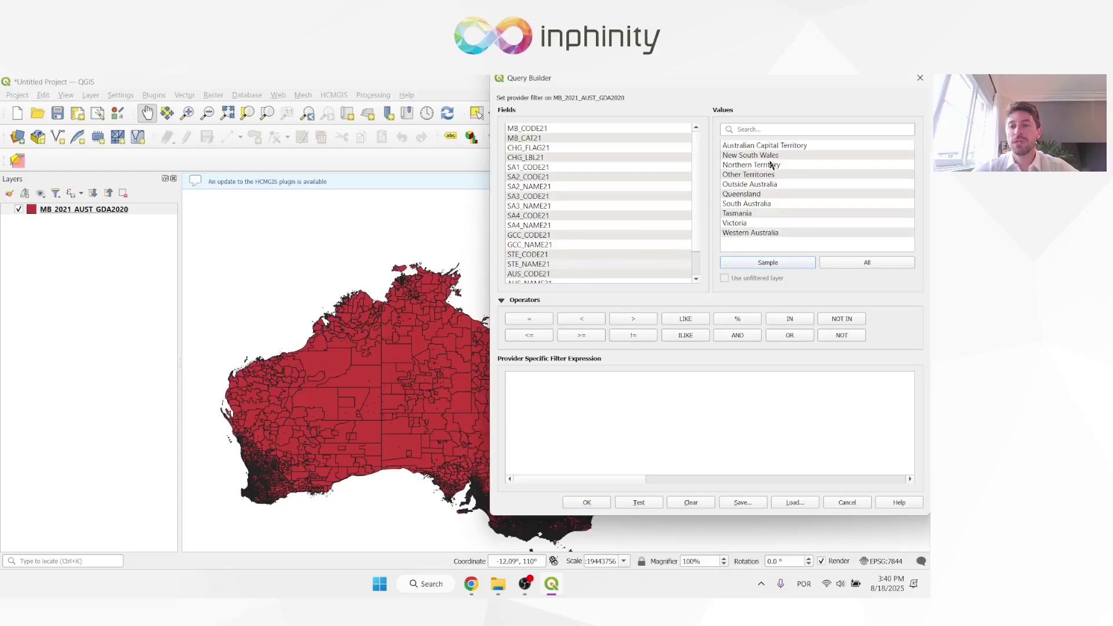
# Build the filter "STE_NAME21" = 'New South Wales' for the layer, test it and apply it.
pyautogui.click(710, 401)
pyautogui.doubleClick(606, 264)
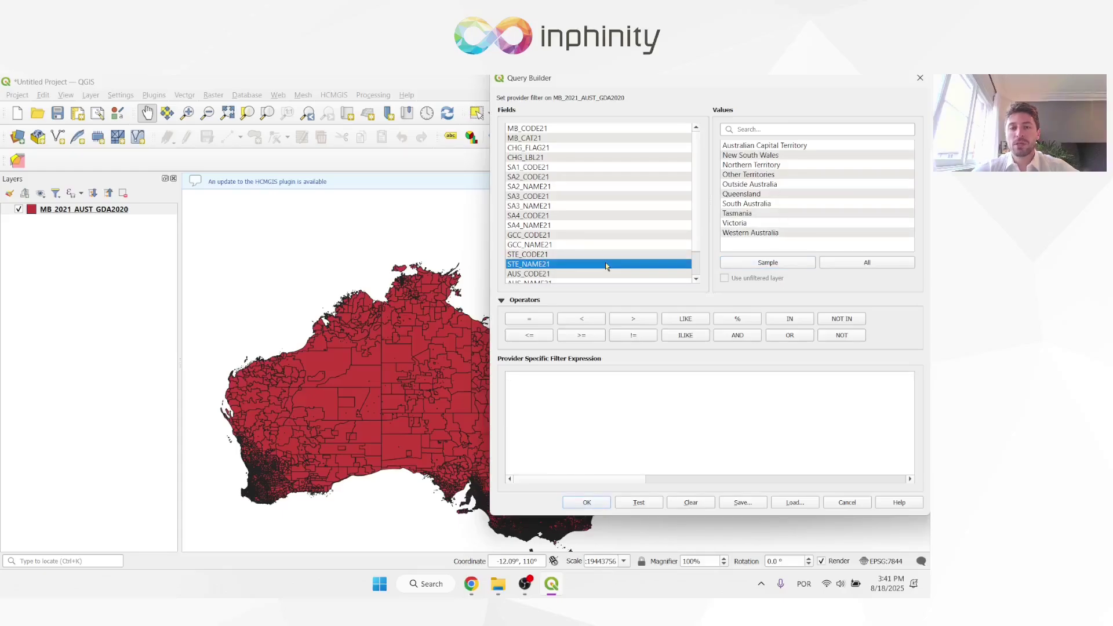
pyautogui.click(539, 323)
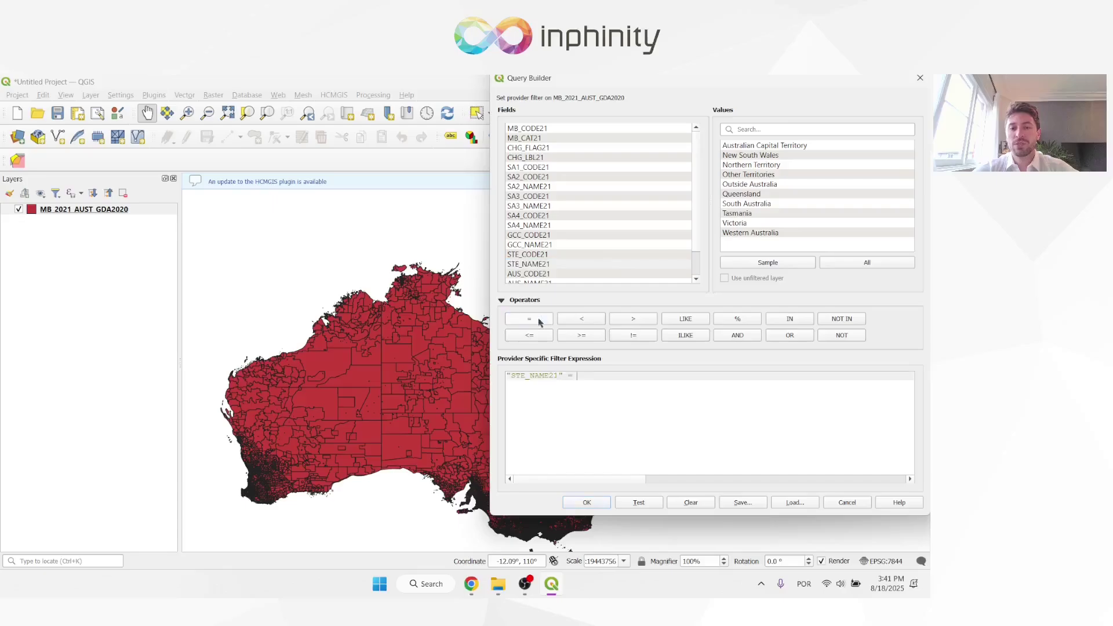
pyautogui.doubleClick(753, 155)
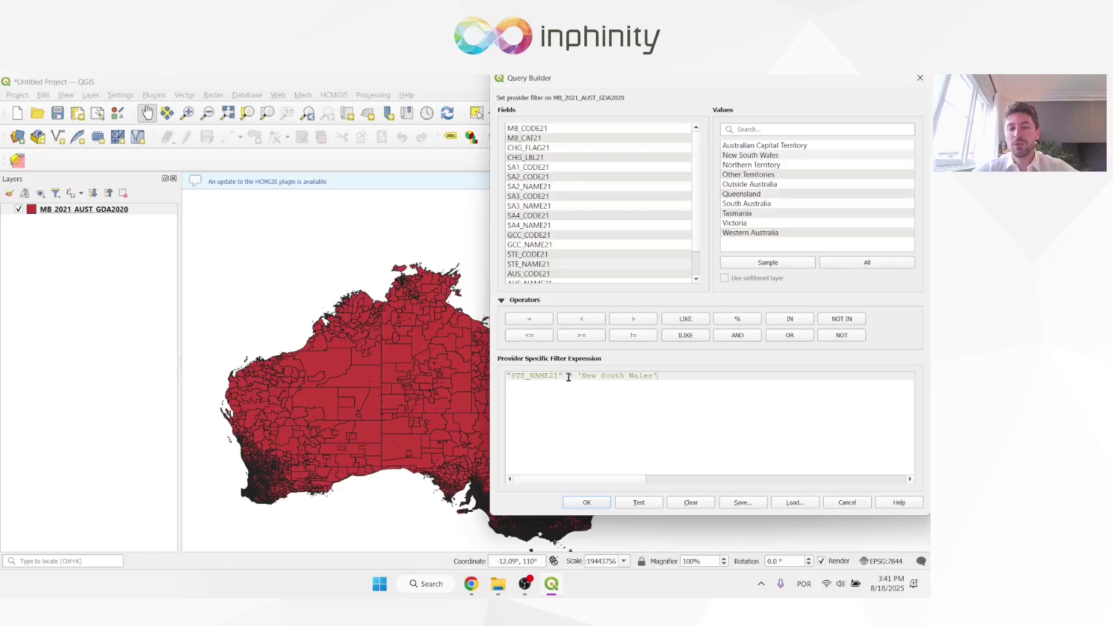
pyautogui.click(632, 505)
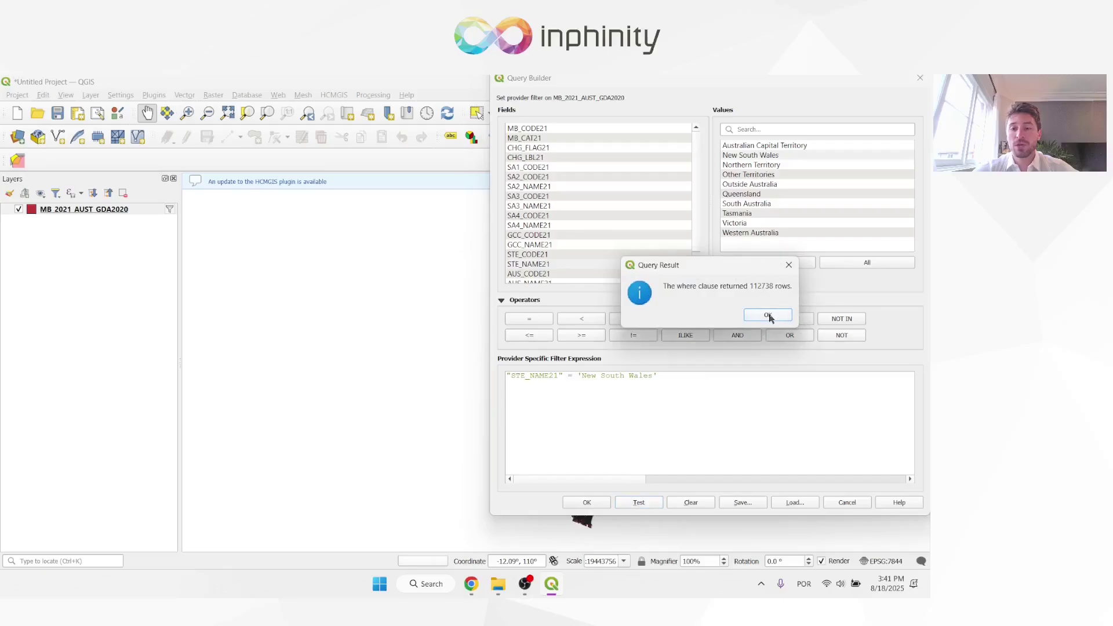
pyautogui.click(768, 316)
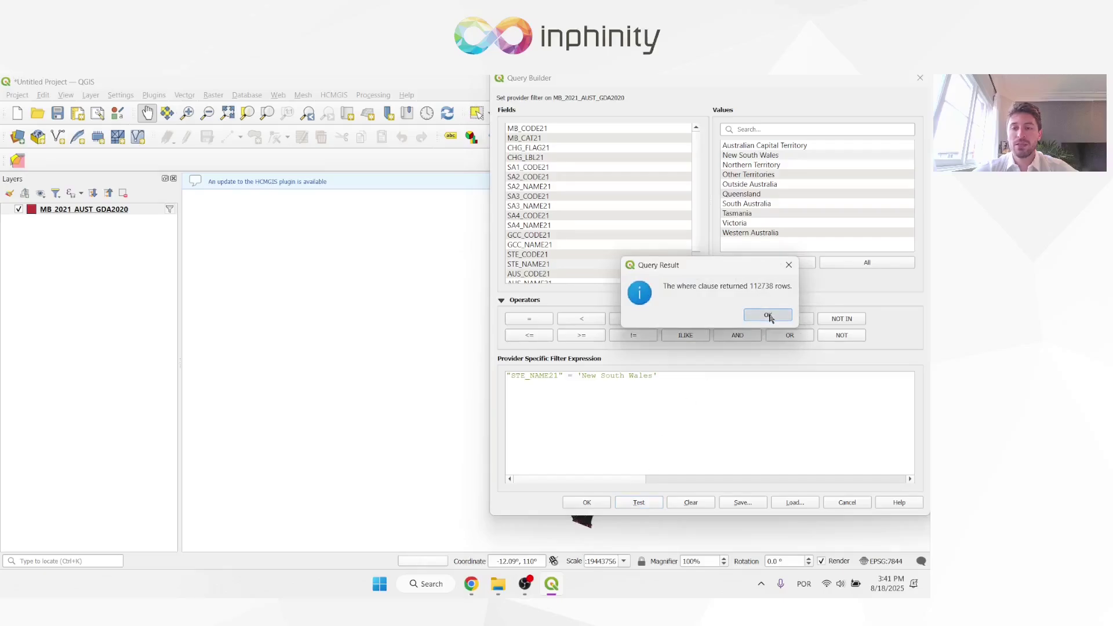
pyautogui.click(587, 502)
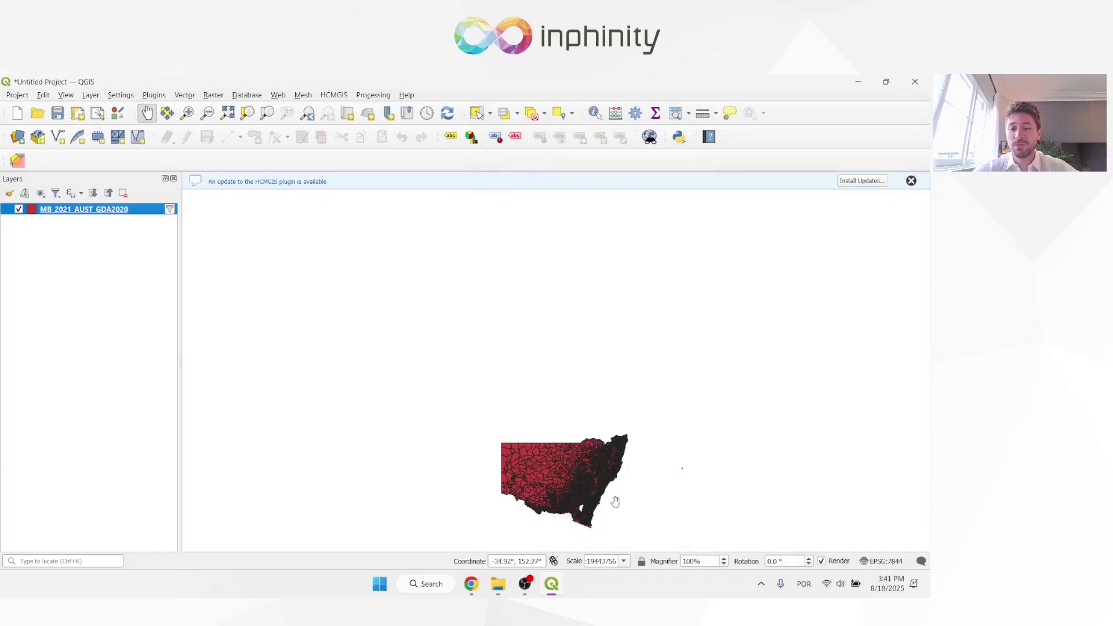
# Extend the layer filter with AND "SA4_NAME21" IN ('Sydney - Eastern Suburbs','Sydney - North Sydney and Hornsby') and apply it.
pyautogui.moveTo(615, 502); pyautogui.dragTo(595, 425)
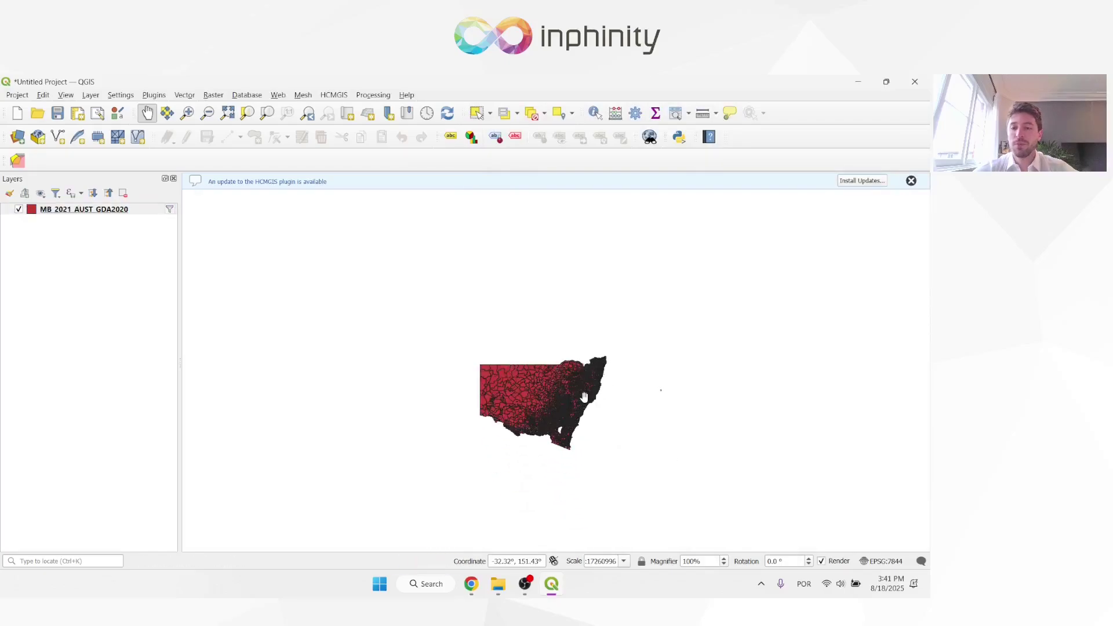
pyautogui.scroll(1, 607, 402)
pyautogui.moveTo(346, 323); pyautogui.dragTo(410, 449)
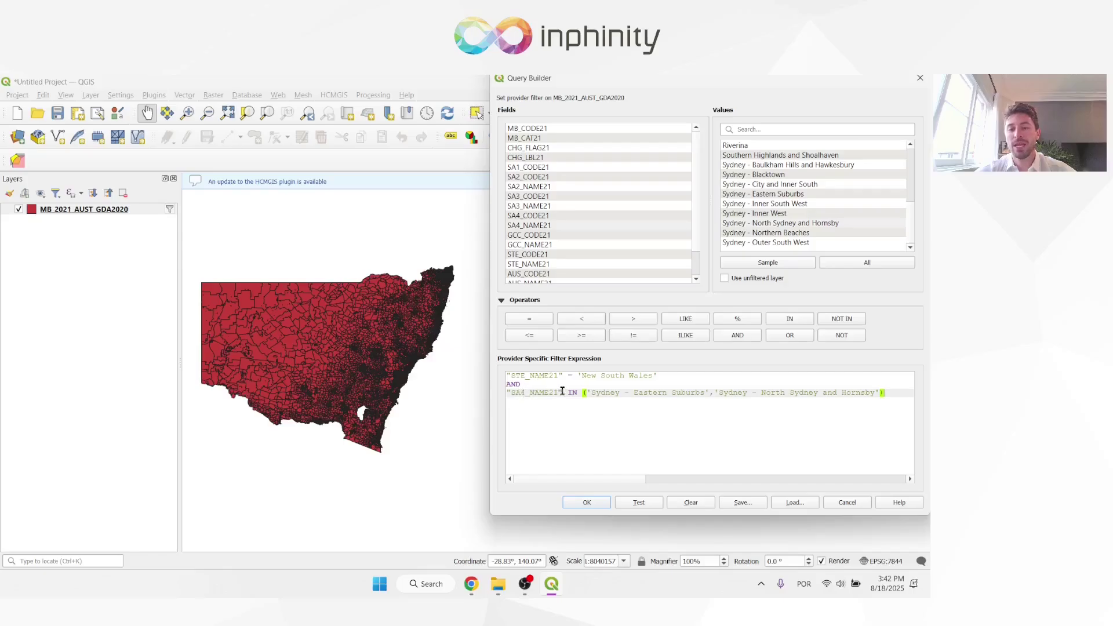
pyautogui.moveTo(586, 393); pyautogui.dragTo(848, 398)
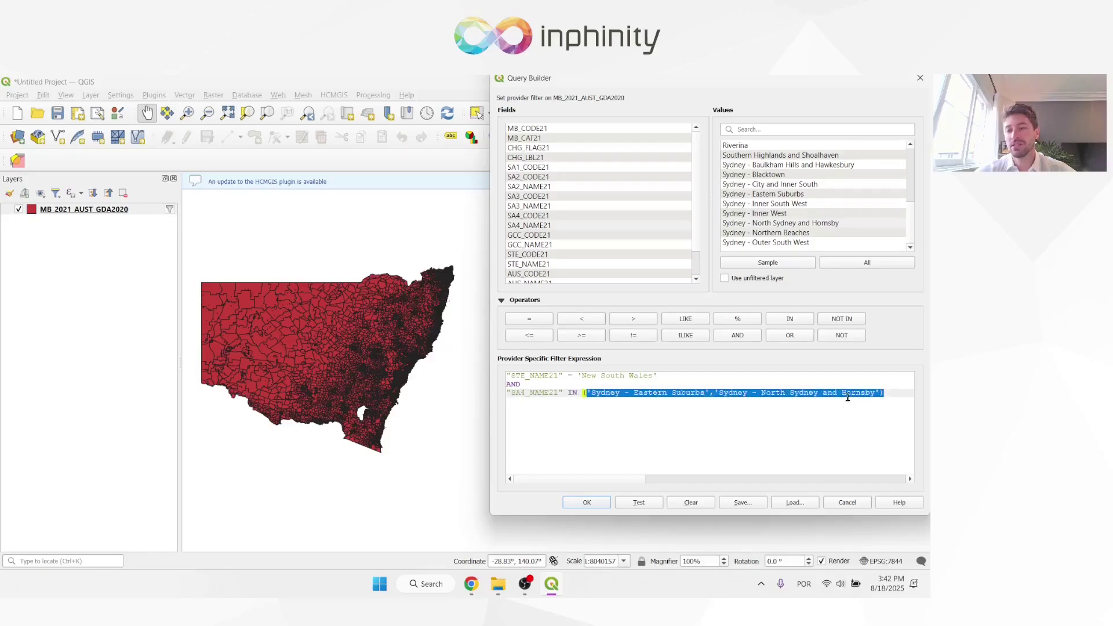
pyautogui.click(848, 398)
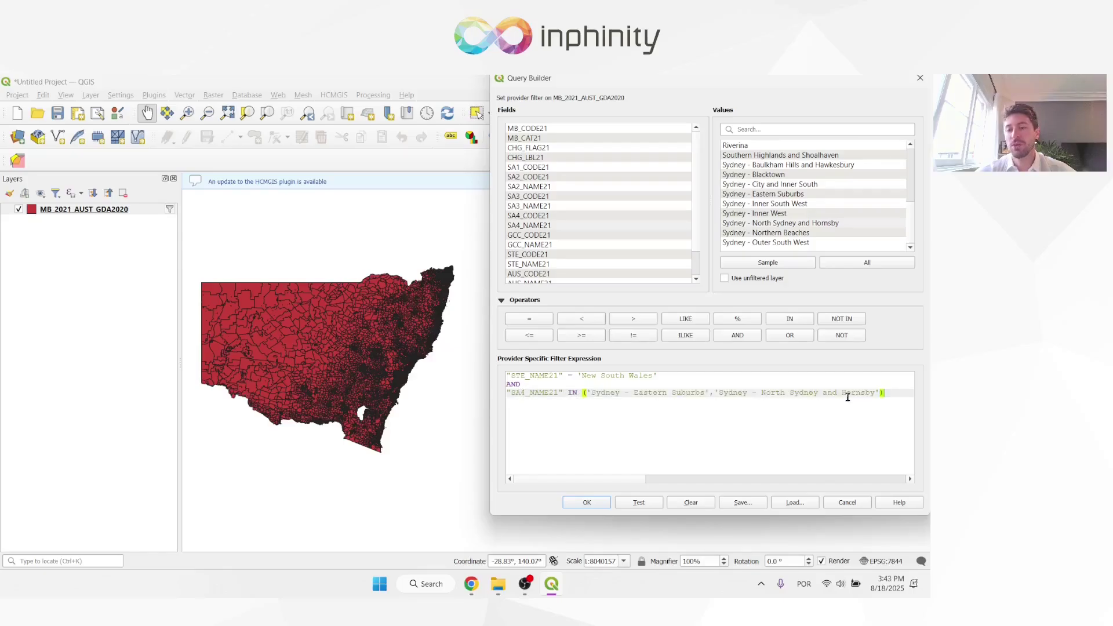
pyautogui.click(588, 503)
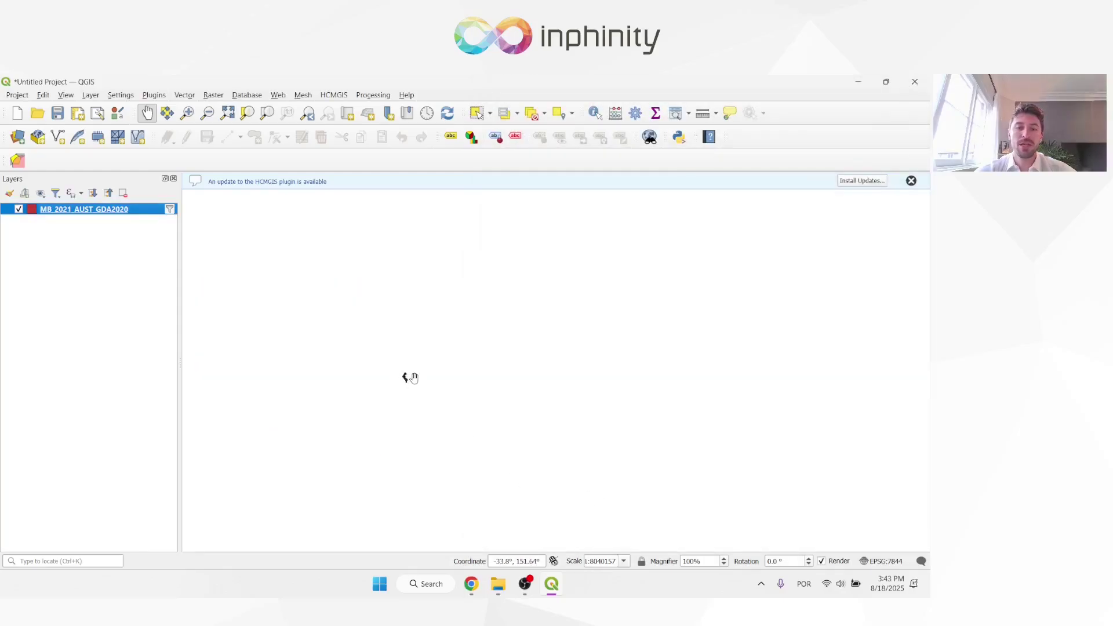
# Export the filtered mesh block layer as a Keyhole Markup Language file named Sydney - Example Map.kml in the Documents folder.
pyautogui.scroll(4, 413, 378)
pyautogui.moveTo(367, 371); pyautogui.dragTo(520, 382)
pyautogui.scroll(2, 450, 392)
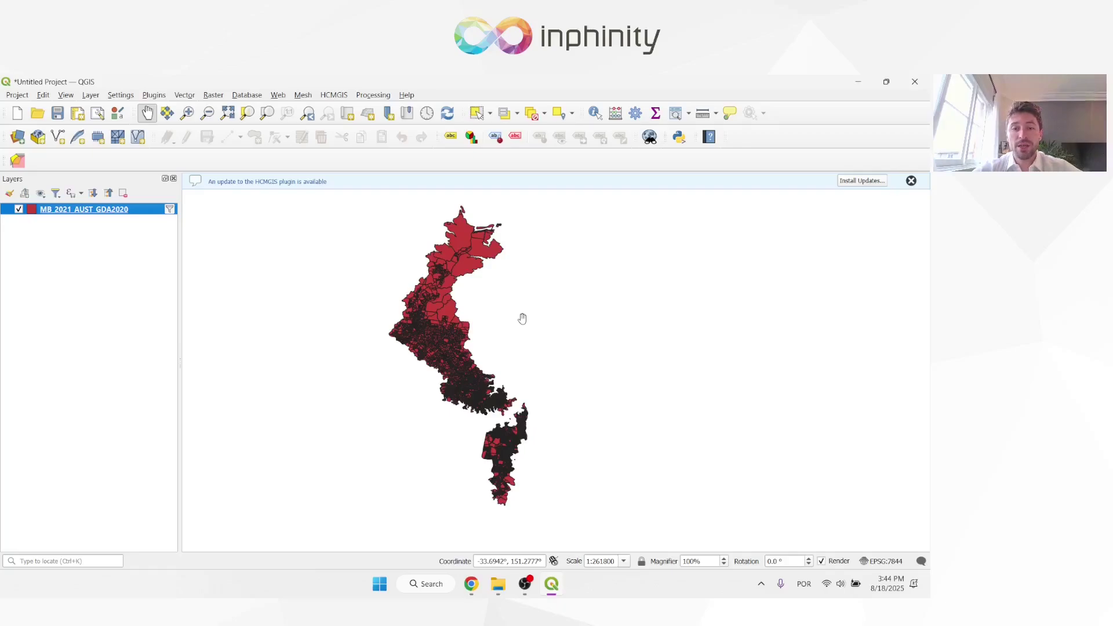
pyautogui.rightClick(113, 210)
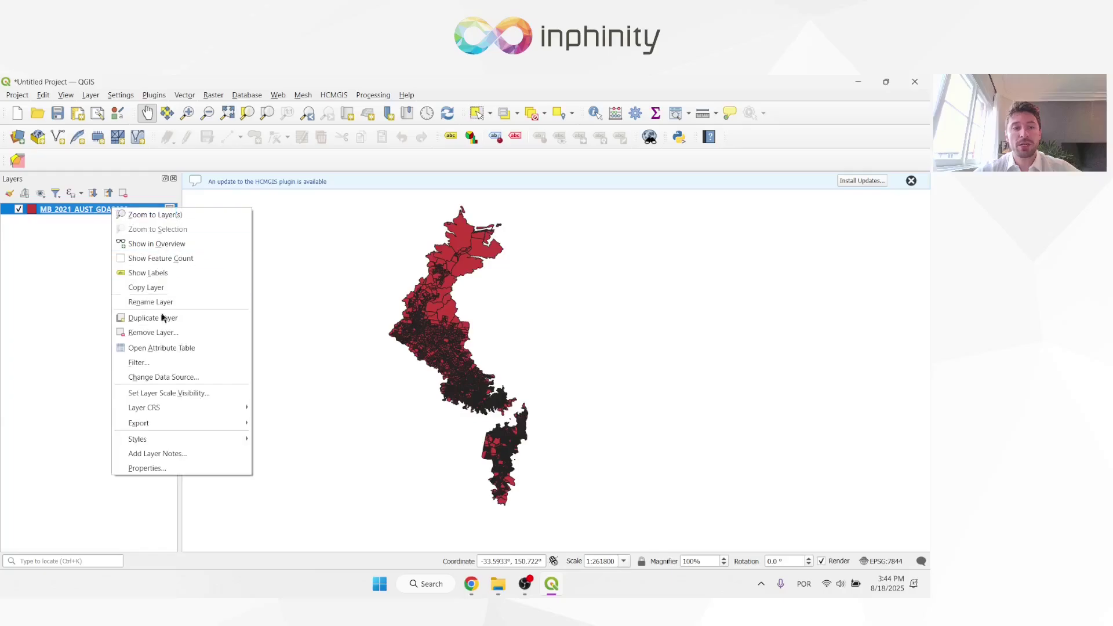
pyautogui.moveTo(172, 428)
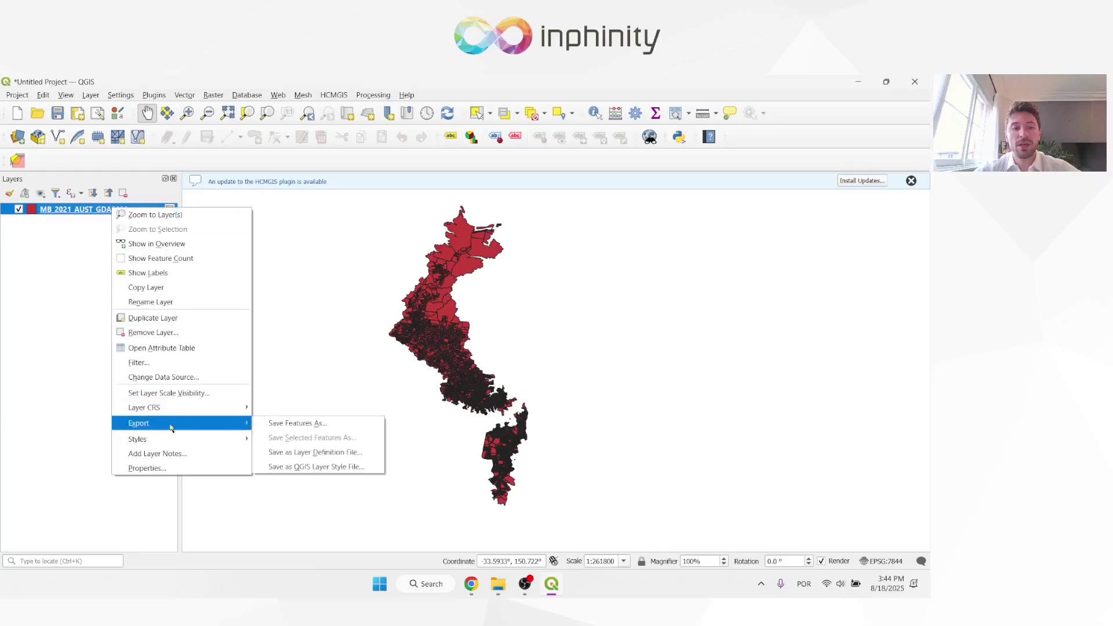
pyautogui.click(303, 429)
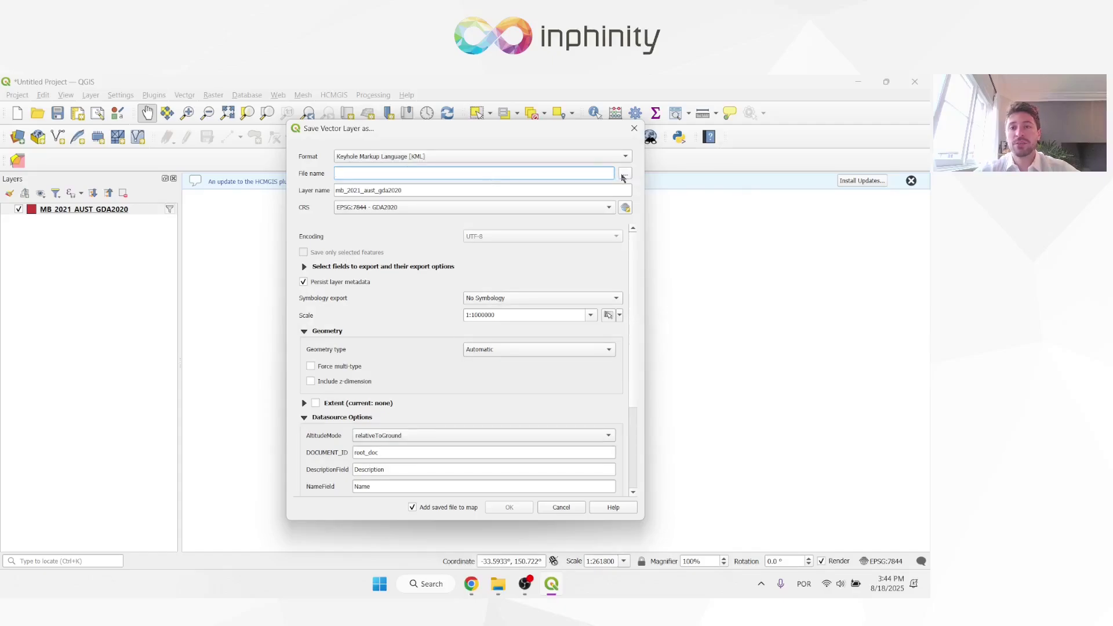
pyautogui.write('C:\\Users\\guilherme.approbato\\Documents\\Sydney - Example Map.kml')
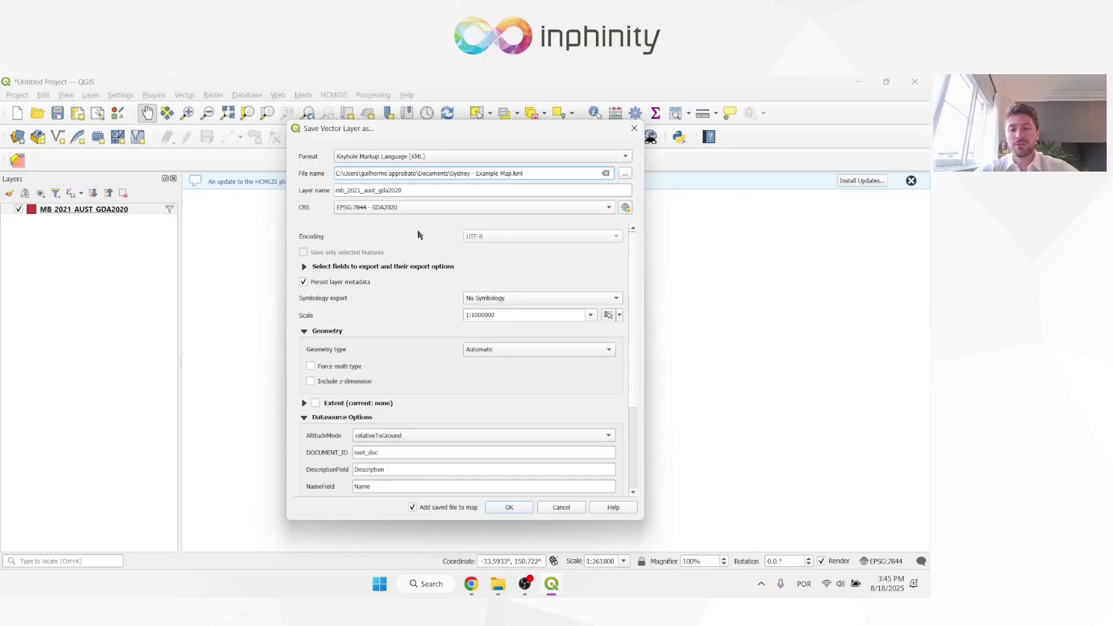
pyautogui.click(502, 506)
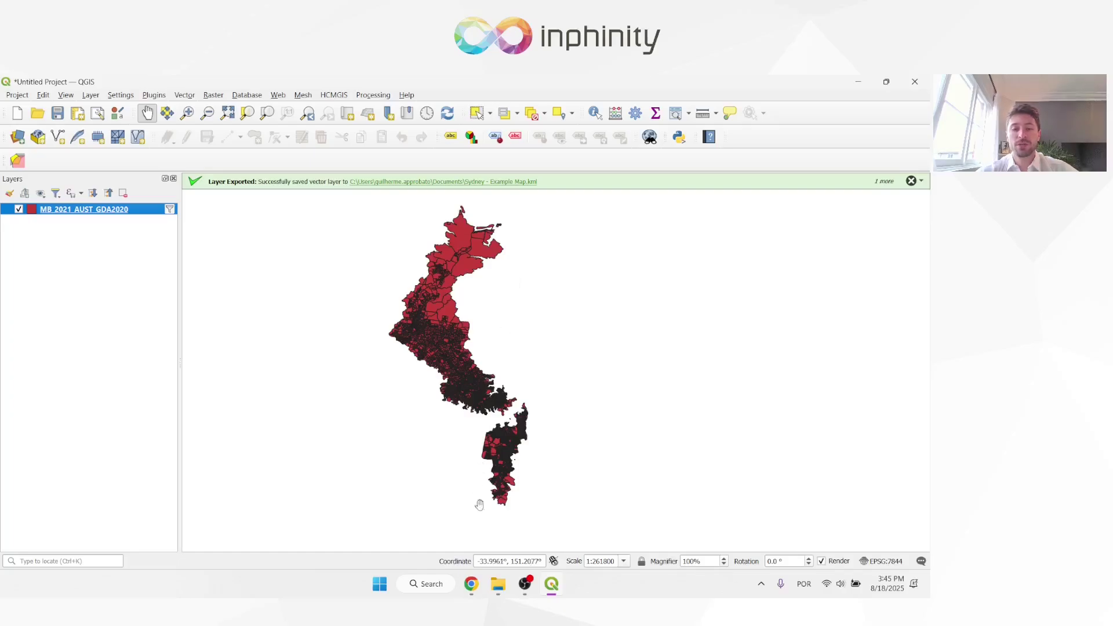
# Switch to Qlik Cloud in the browser, create an analytics app named Maps in Qlik and open its data load editor.
pyautogui.click(471, 583)
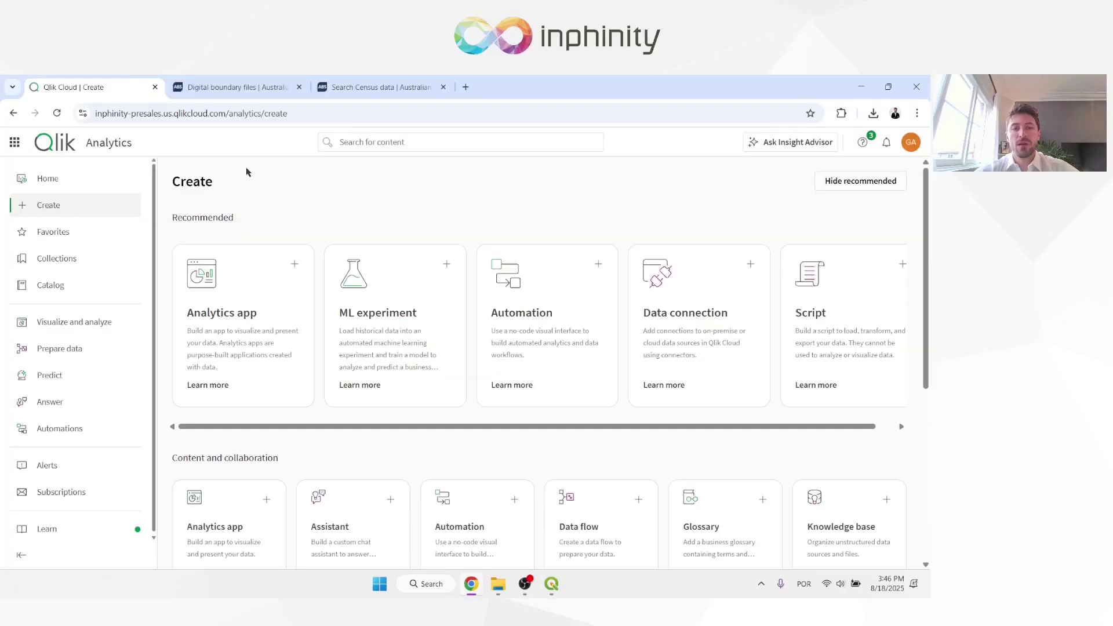
pyautogui.click(294, 265)
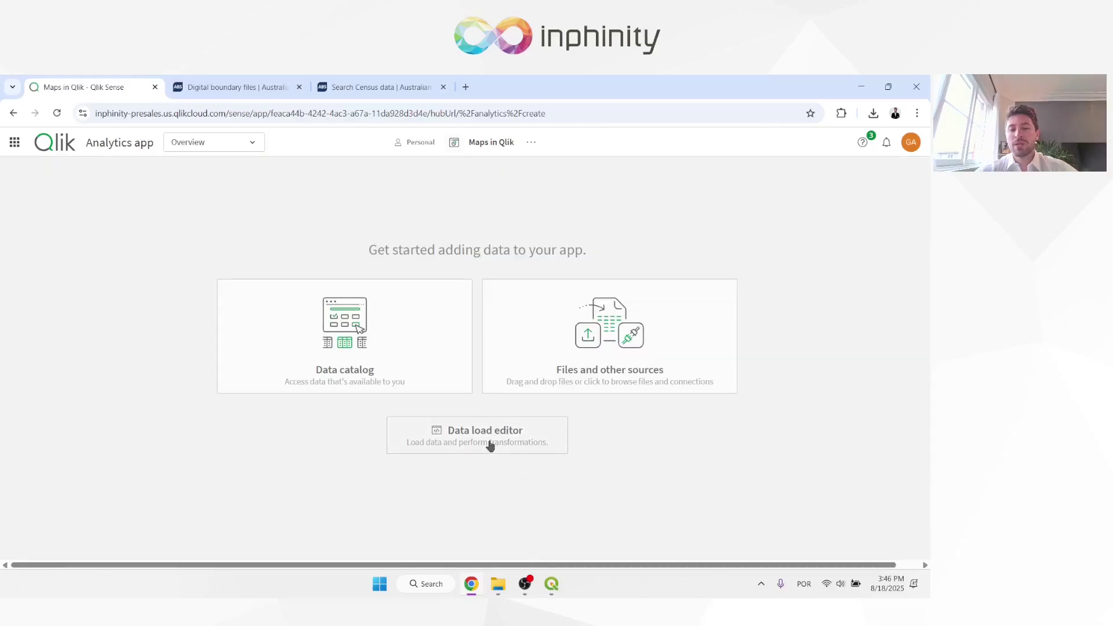
pyautogui.click(489, 444)
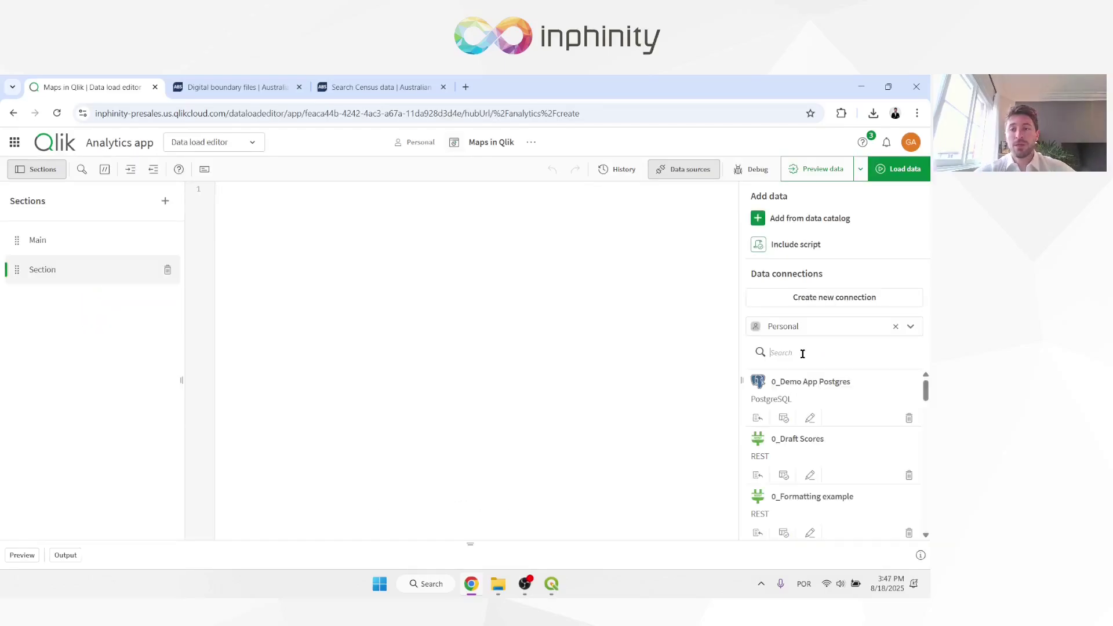
# Find the DataFiles connection in the Personal space and choose Sydney - Example Map.kml as the file to load.
pyautogui.write('data')
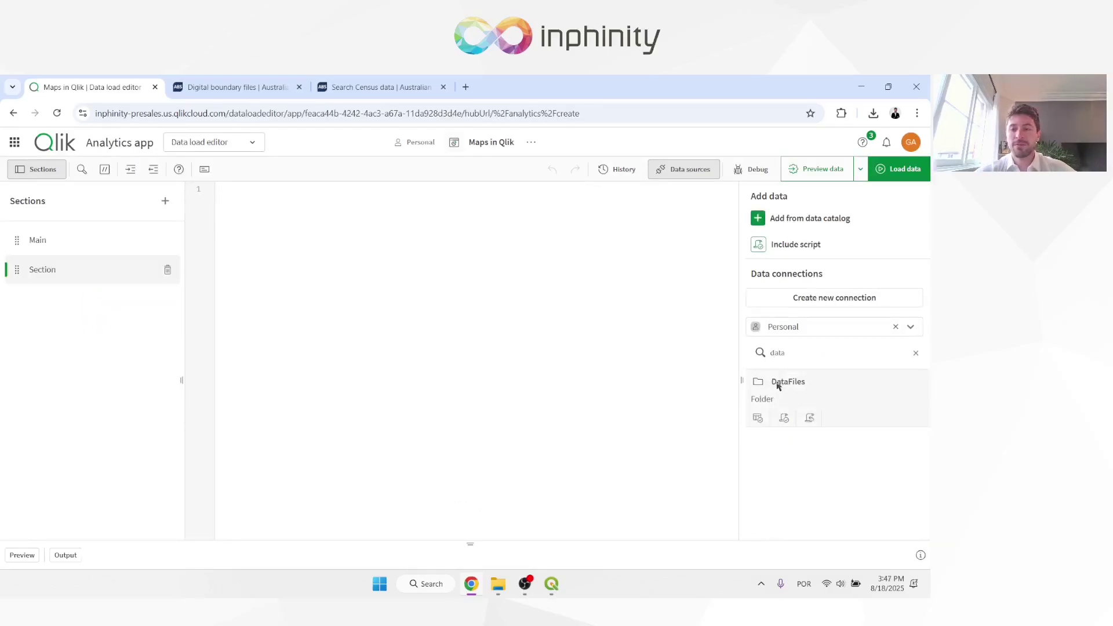
pyautogui.click(758, 418)
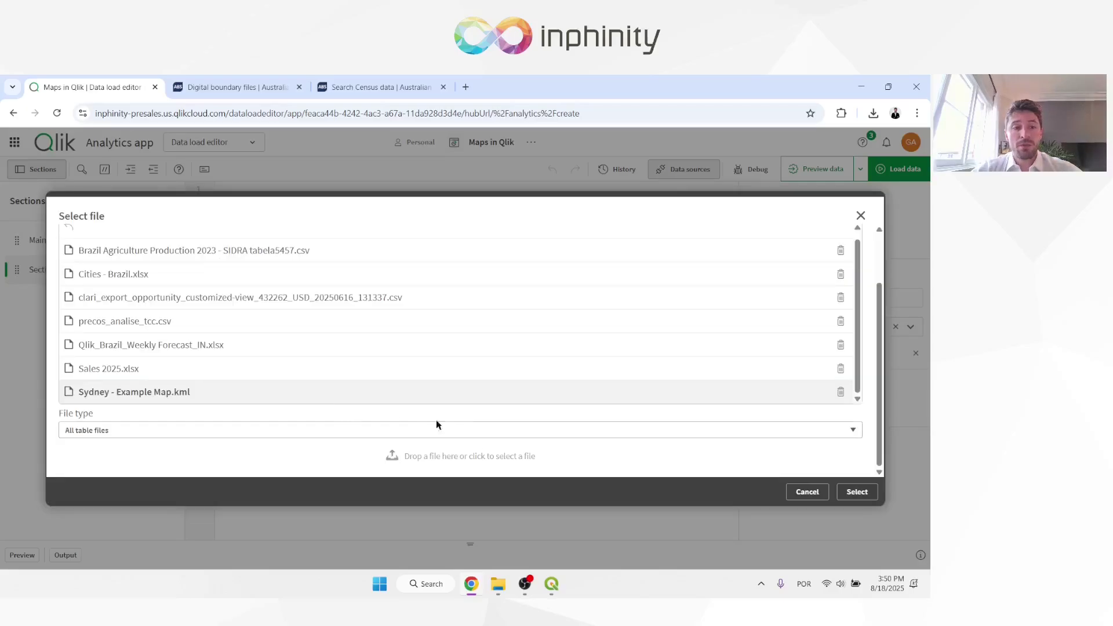
pyautogui.click(852, 492)
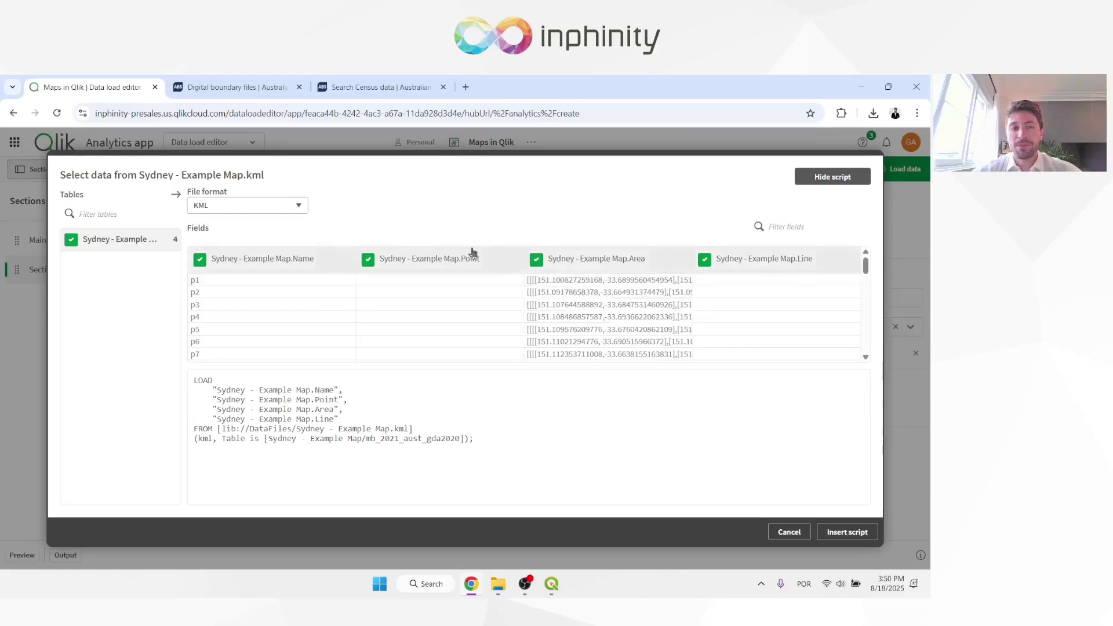
# Read the file in XML format and exclude the kml/Document/Schema/SimpleField table from the selection.
pyautogui.click(292, 207)
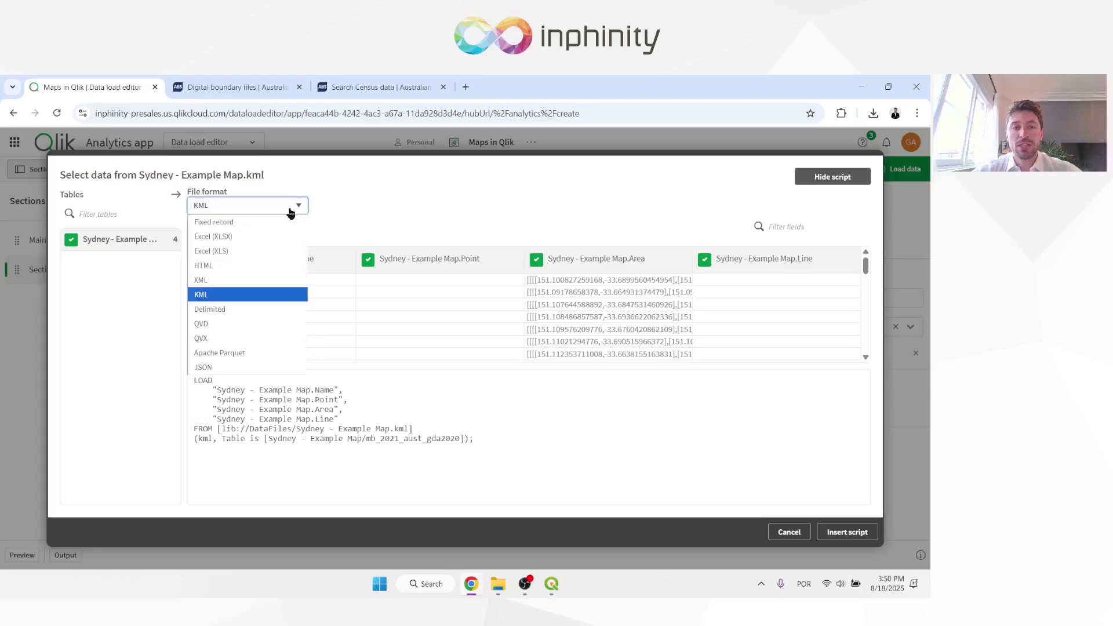
pyautogui.click(218, 283)
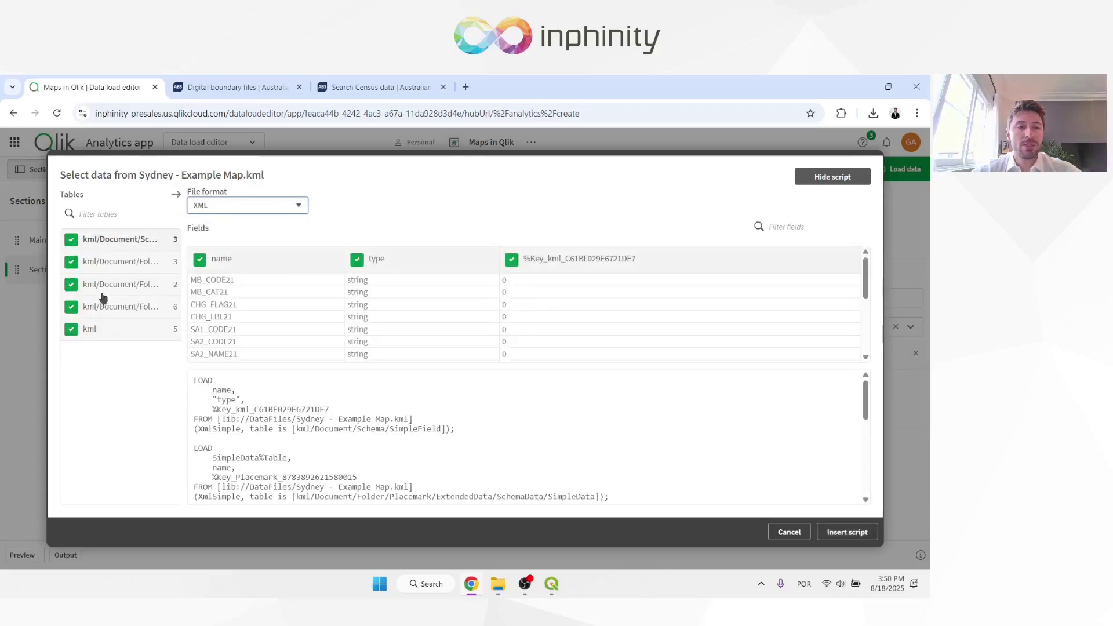
pyautogui.click(73, 243)
# In the SimpleData table, rename the SimpleData%Table field to FieldValue and the name field to FieldName.
pyautogui.click(101, 262)
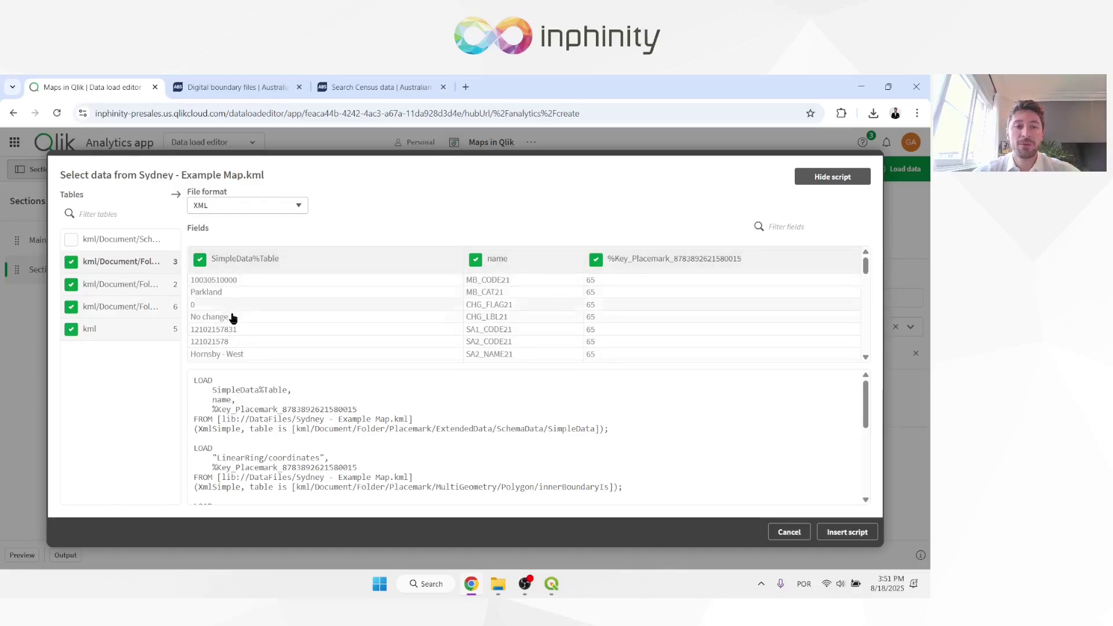
pyautogui.doubleClick(282, 259)
pyautogui.hotkey('ctrl', 'a')
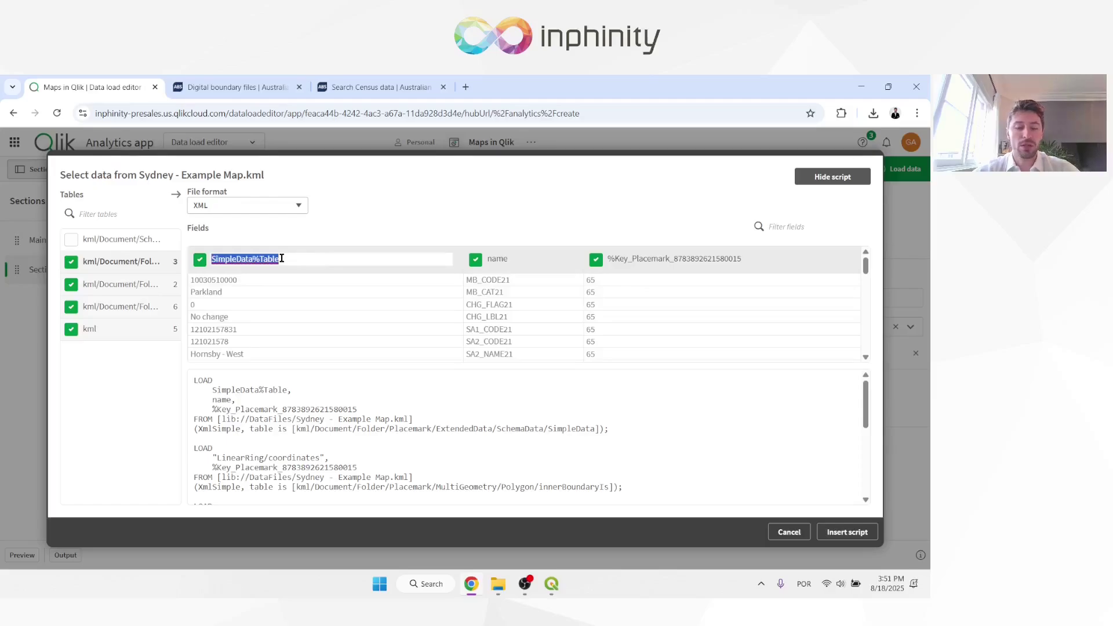
pyautogui.write('FieldVal')
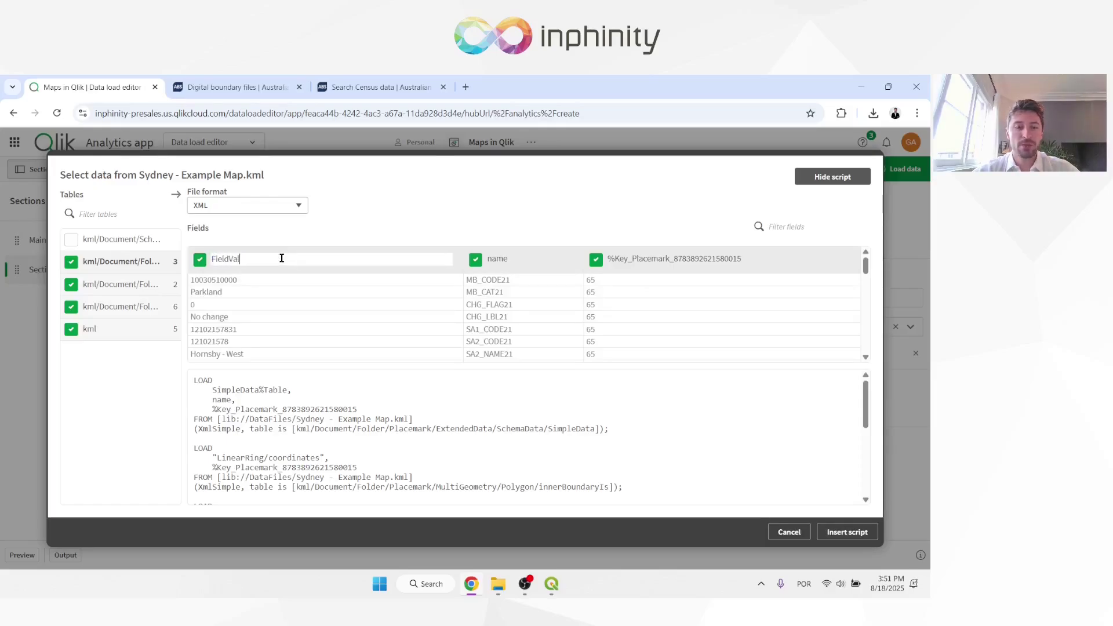
pyautogui.write('ue')
pyautogui.press('Tab')
pyautogui.write('F')
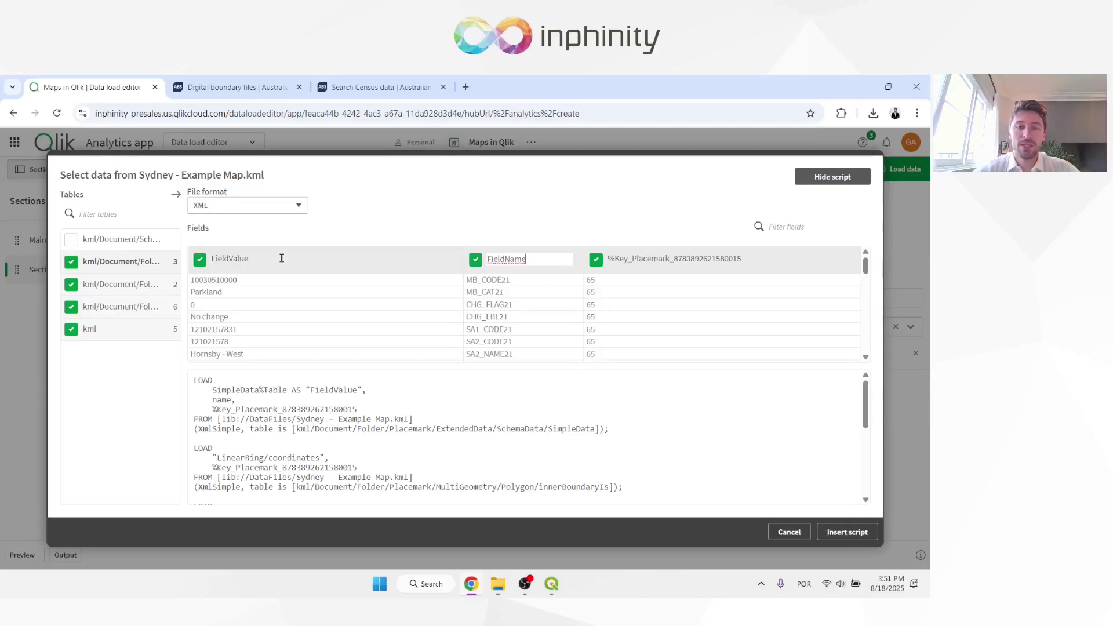
pyautogui.click(522, 215)
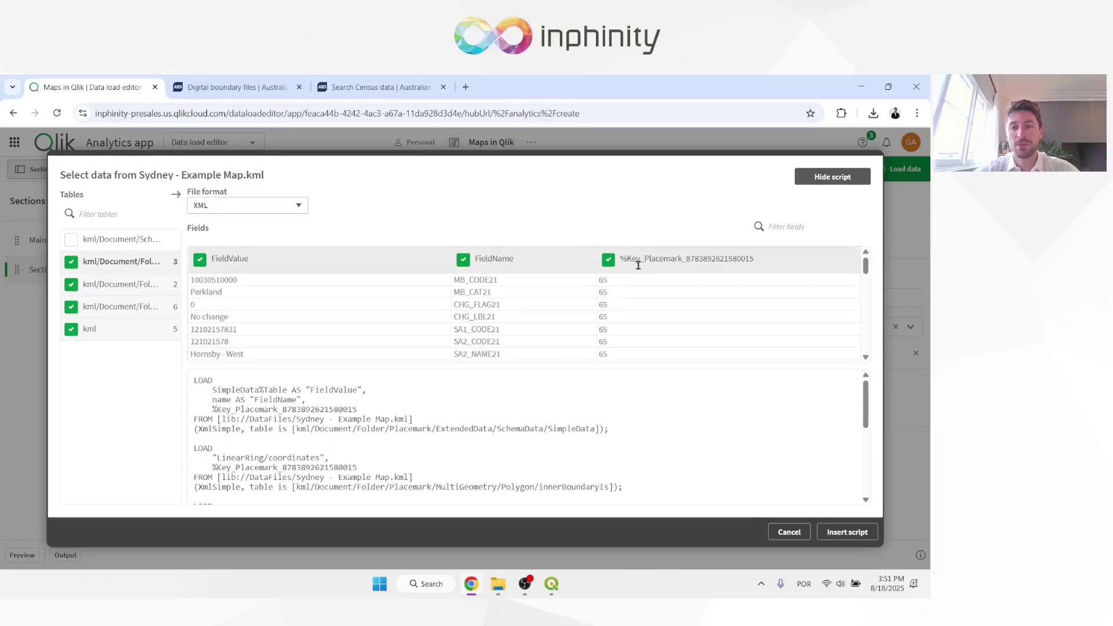
# Shorten the placemark key field's name in the SimpleData table to %Key.
pyautogui.click(656, 261)
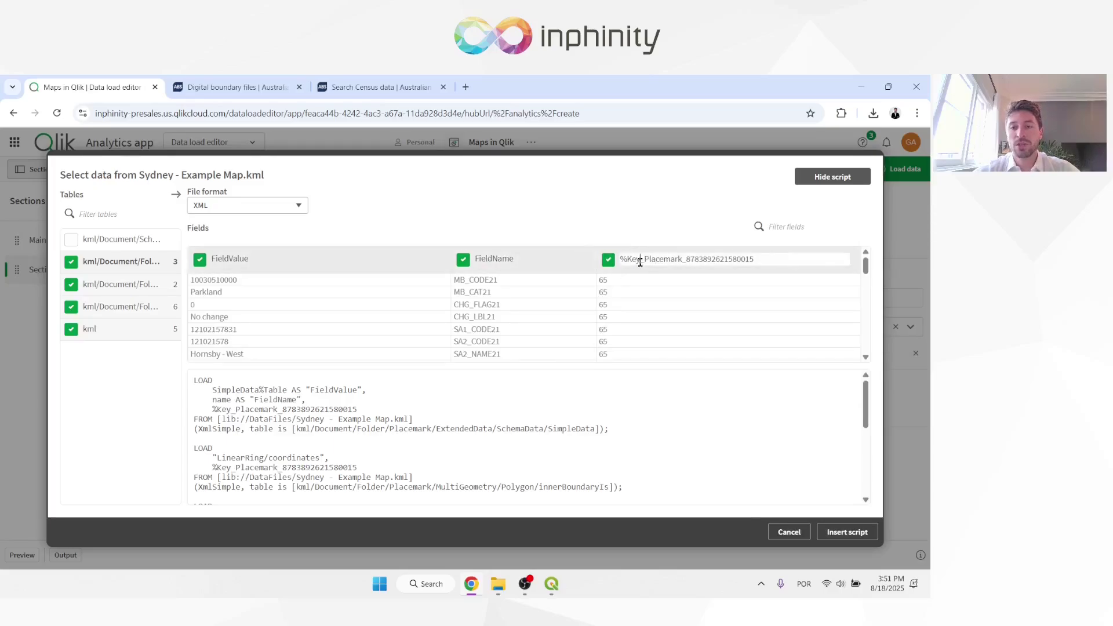
pyautogui.moveTo(641, 261); pyautogui.dragTo(928, 264)
pyautogui.press('BackSpace')
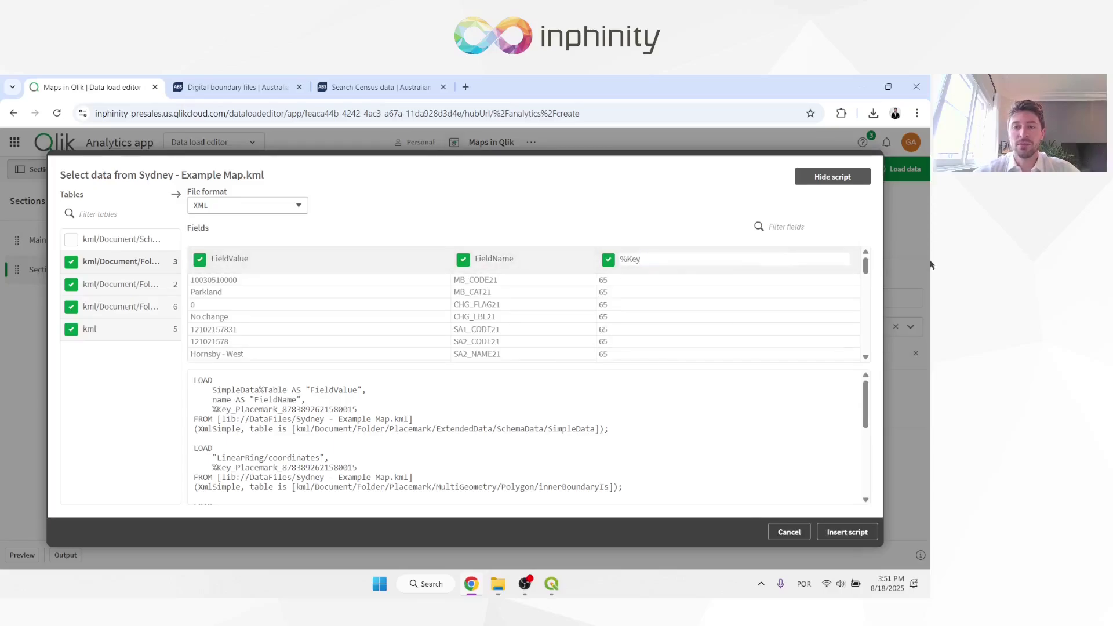
pyautogui.click(651, 211)
# Exclude the innerBoundaryIs table and, in the Placemark table, keep only the outer boundary coordinates and placemark key fields.
pyautogui.click(135, 288)
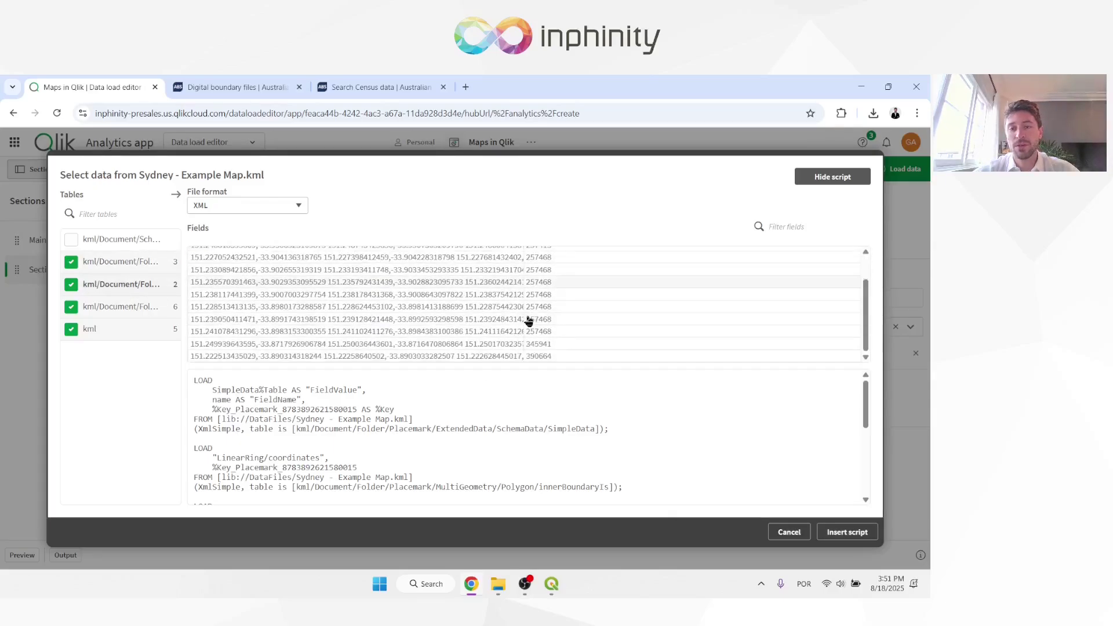
pyautogui.click(72, 285)
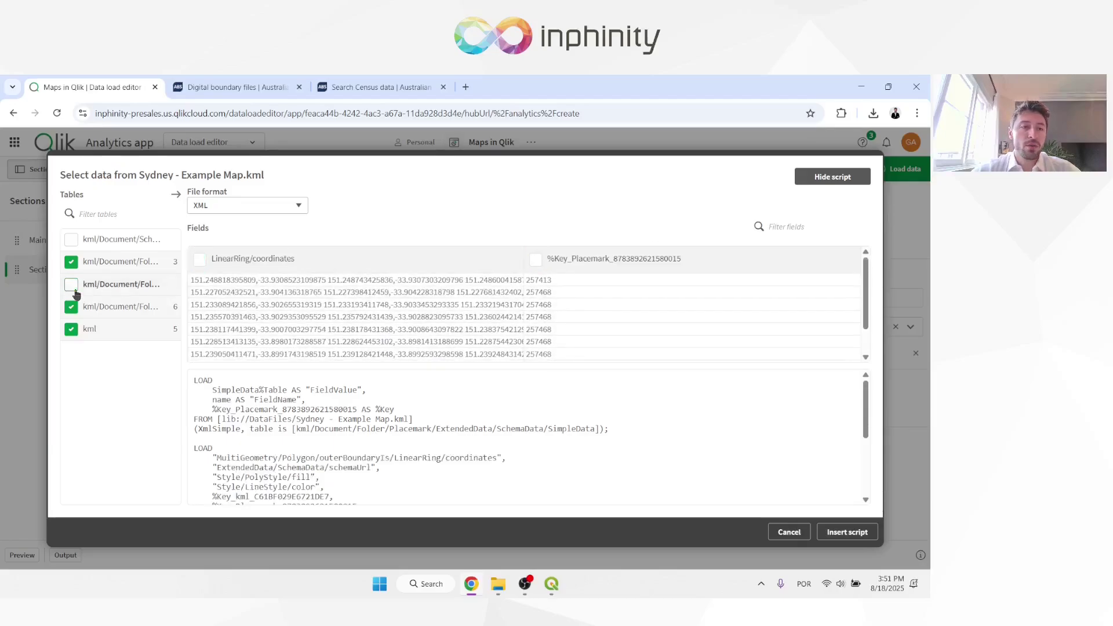
pyautogui.click(122, 309)
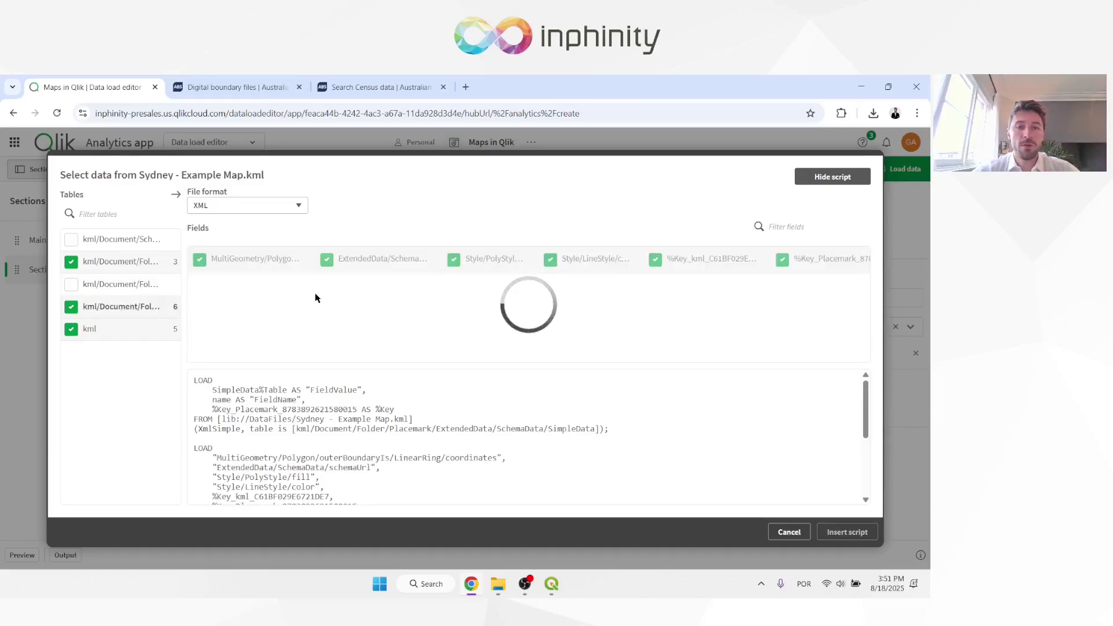
pyautogui.click(222, 259)
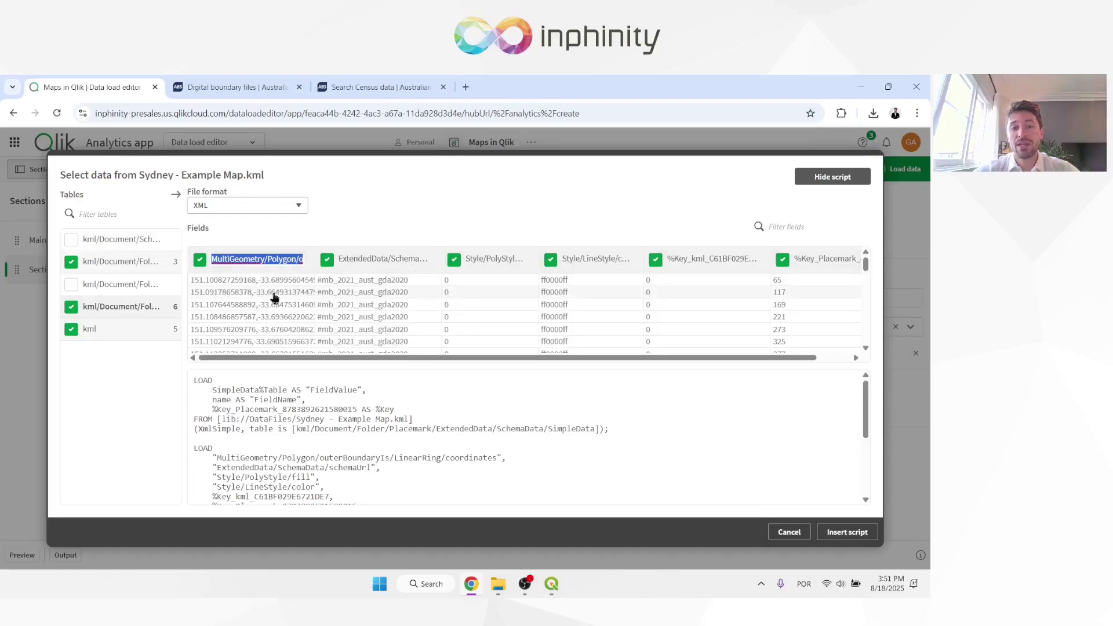
pyautogui.click(327, 260)
pyautogui.click(454, 261)
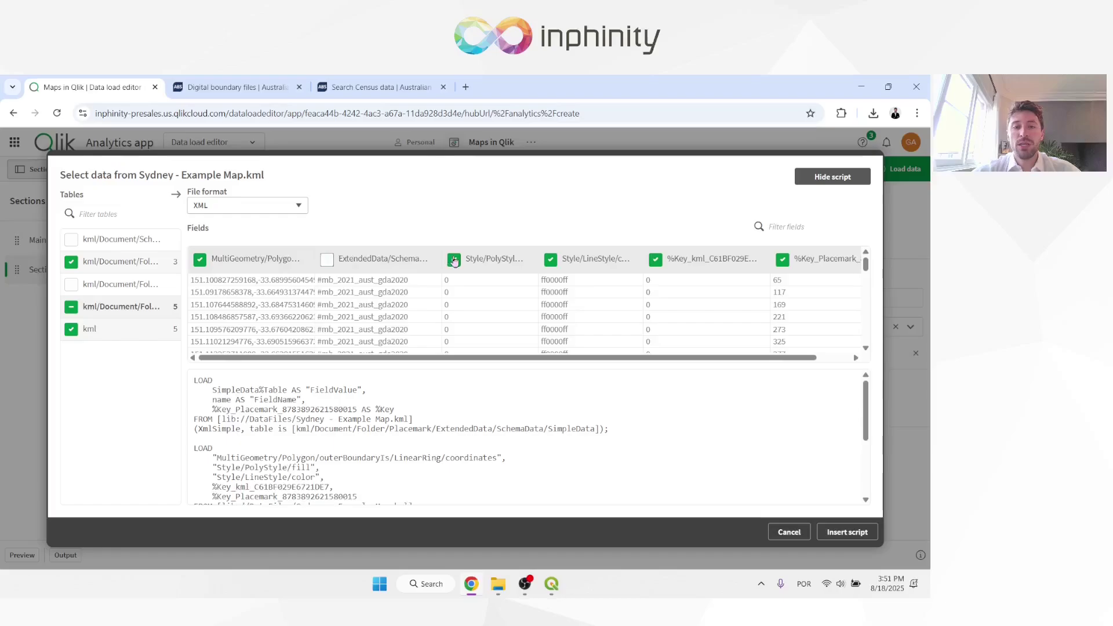
pyautogui.click(551, 260)
pyautogui.click(654, 260)
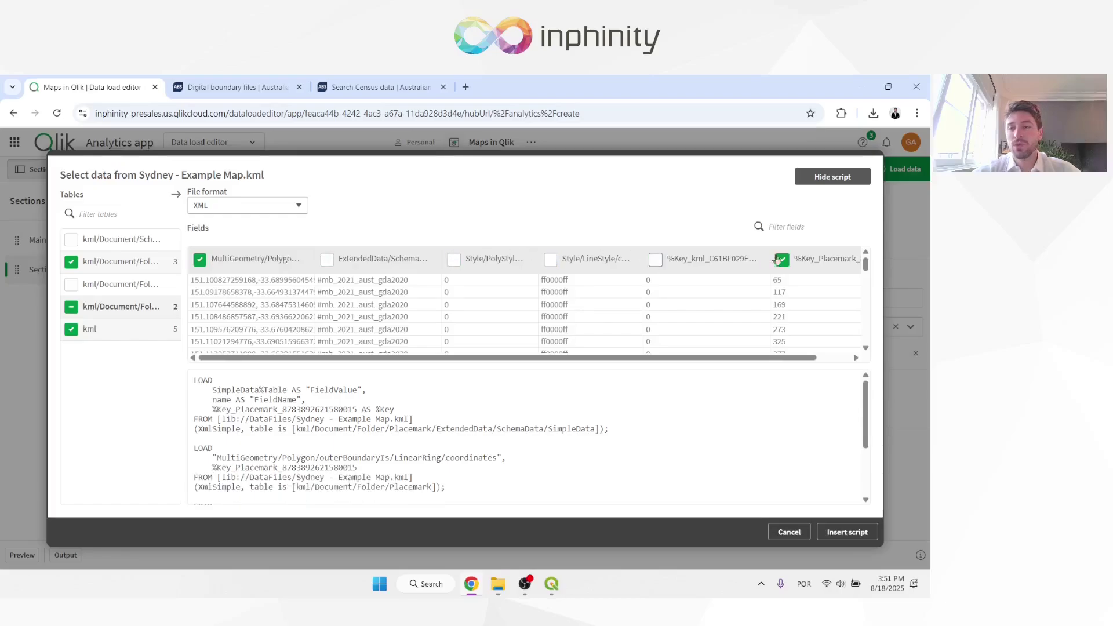
# Rename the placemark key field of the Placemark table to %Key.
pyautogui.hotkey('shift', 'End')
pyautogui.press('BackSpace')
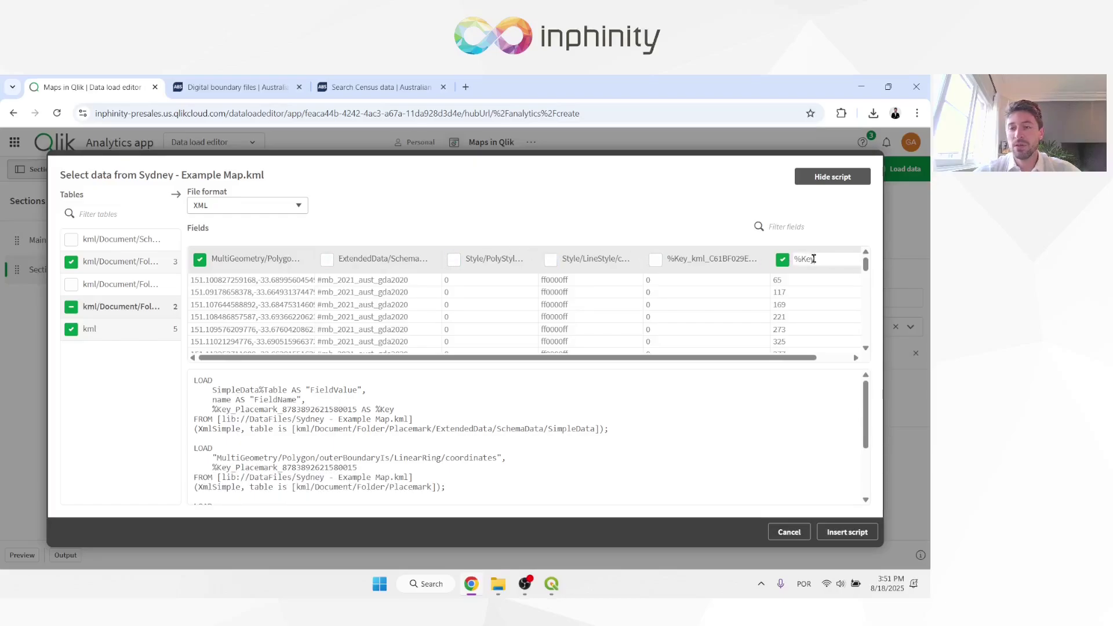
pyautogui.press('Return')
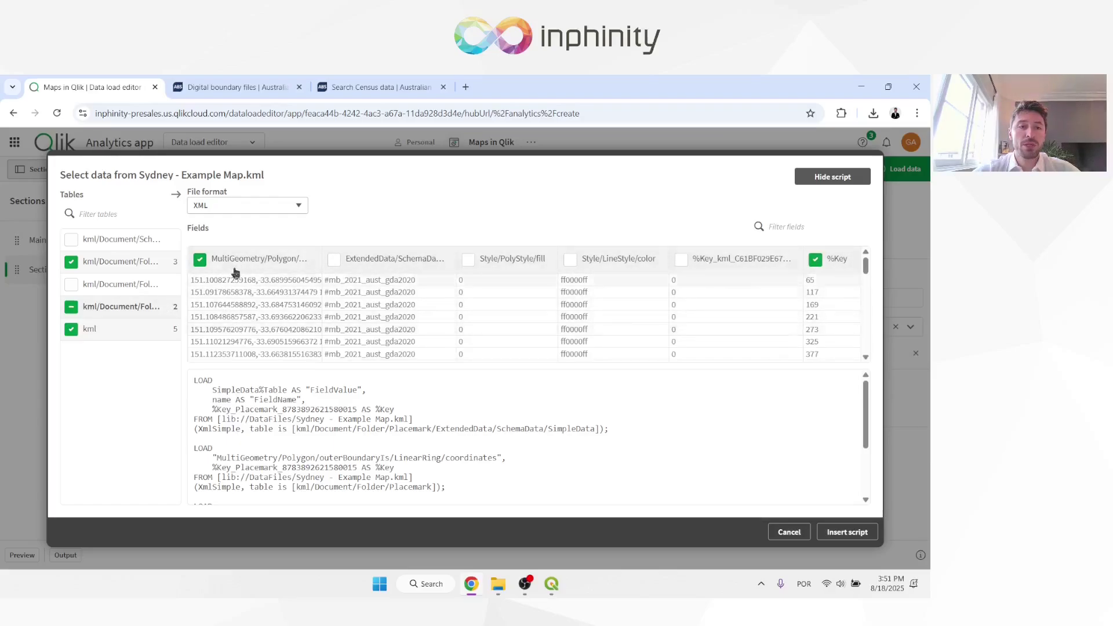
# Exclude the kml table and insert the load script for the two remaining tables.
pyautogui.click(91, 332)
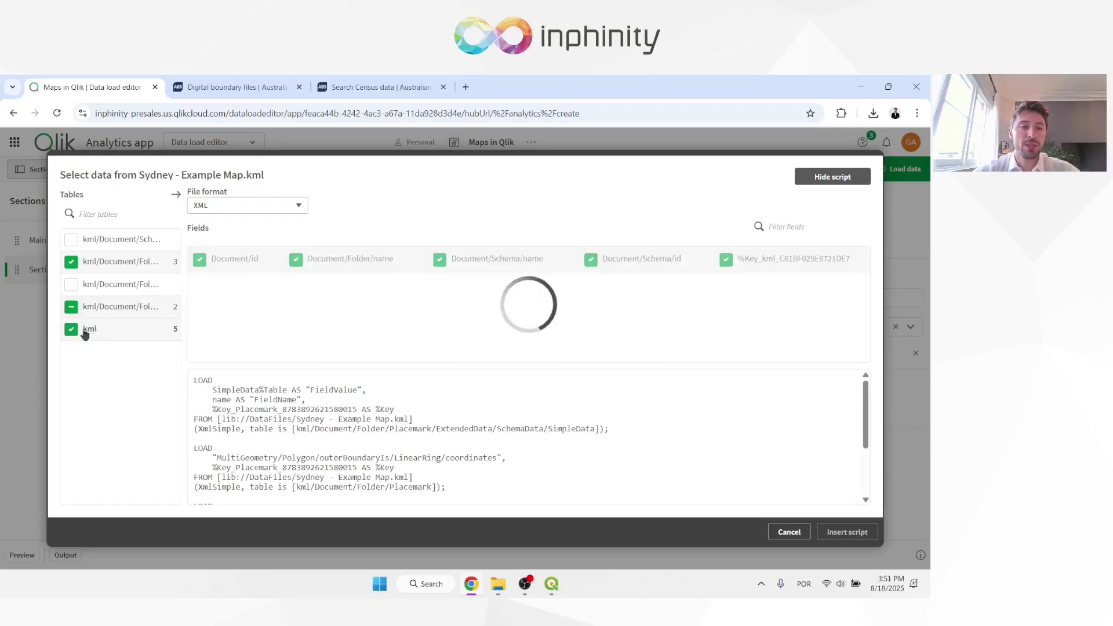
pyautogui.click(133, 308)
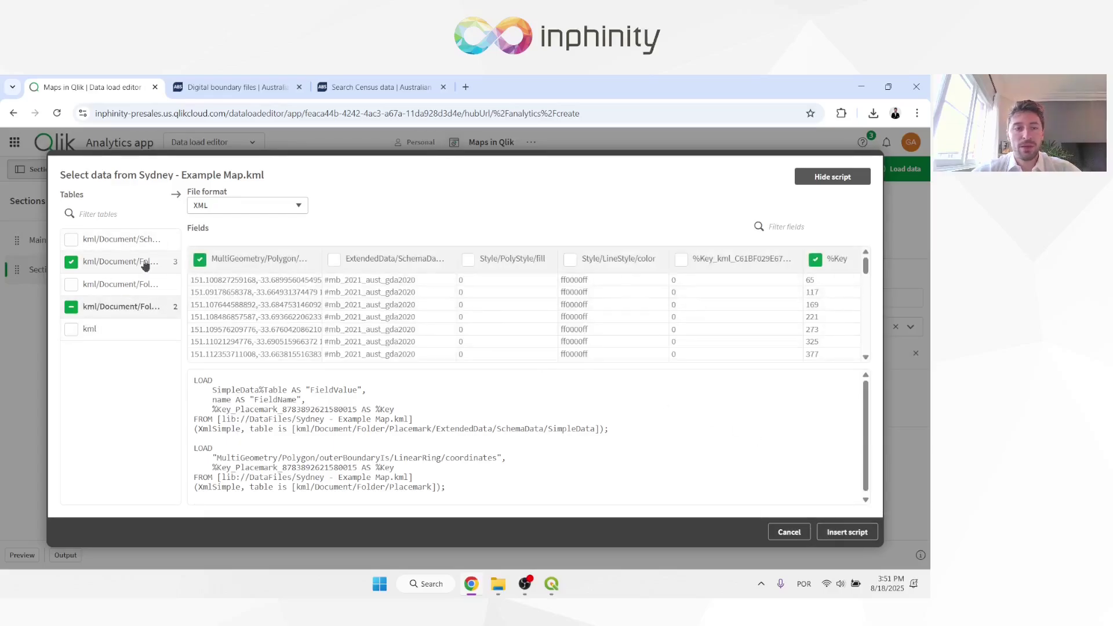
pyautogui.click(867, 534)
# Label the first LOAD statement DataValues: and the second LOAD statement Area: in the script.
pyautogui.click(219, 190)
pyautogui.press('Return')
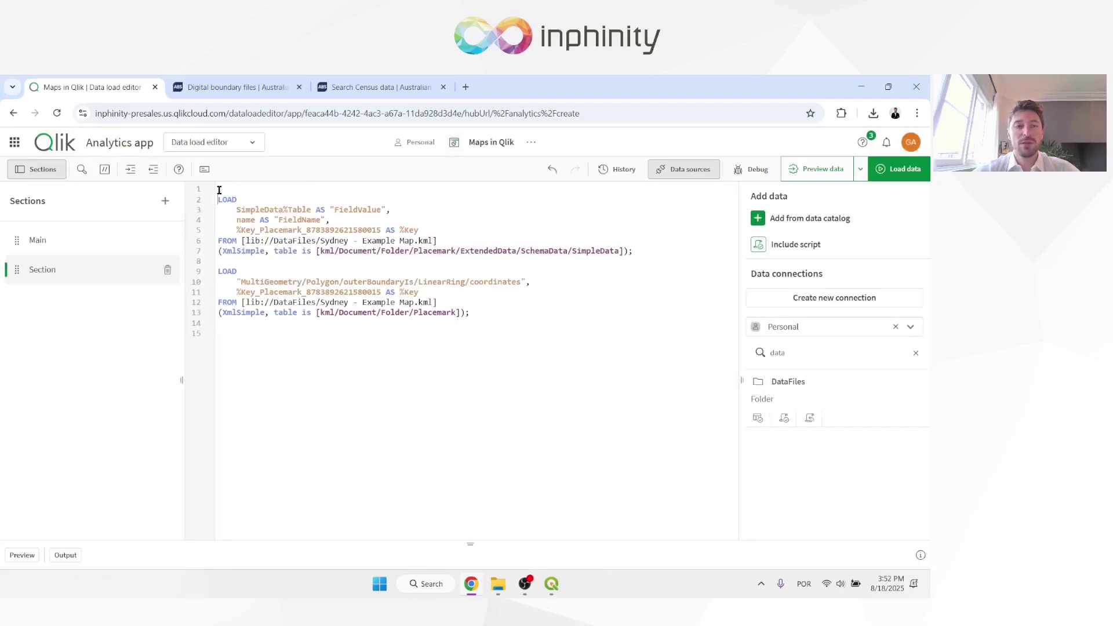
pyautogui.write('Data')
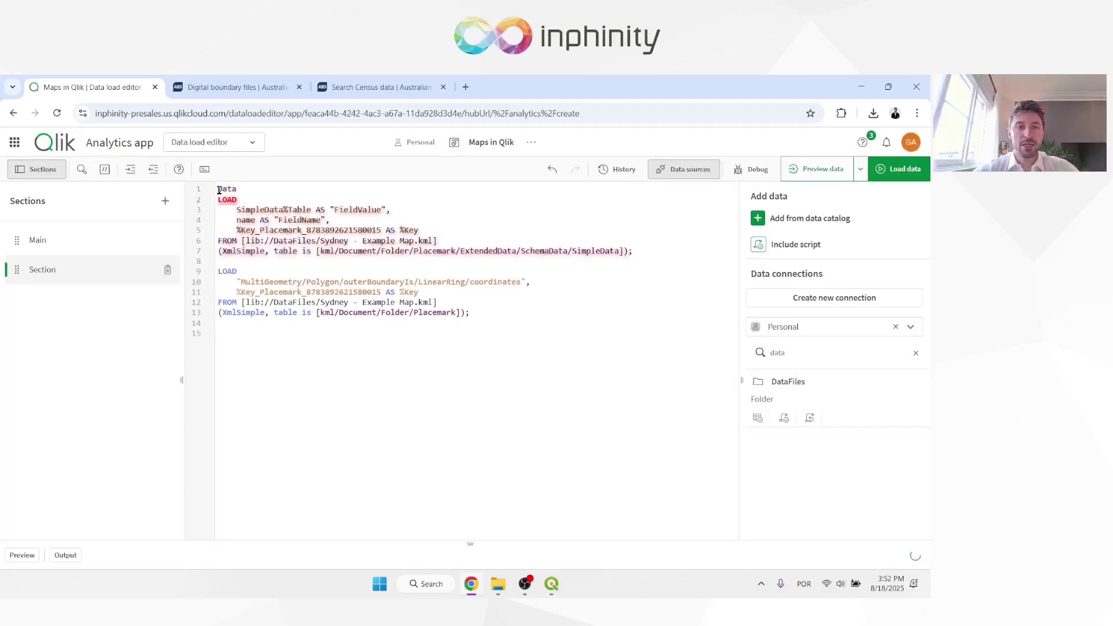
pyautogui.write('Values:')
pyautogui.click(232, 262)
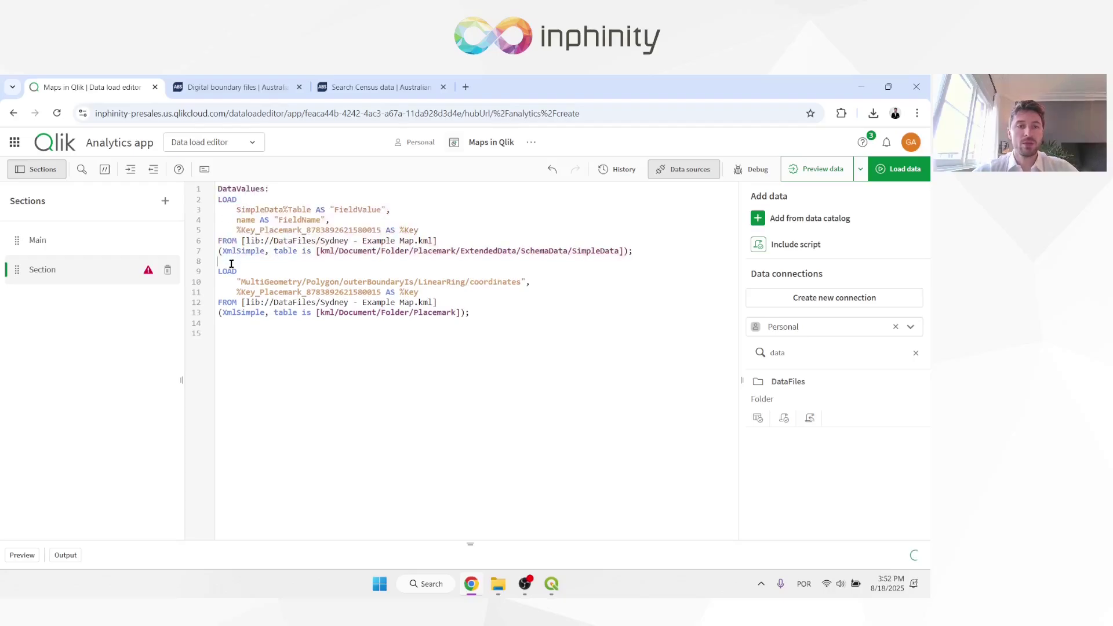
pyautogui.press('Return')
pyautogui.write('Area:')
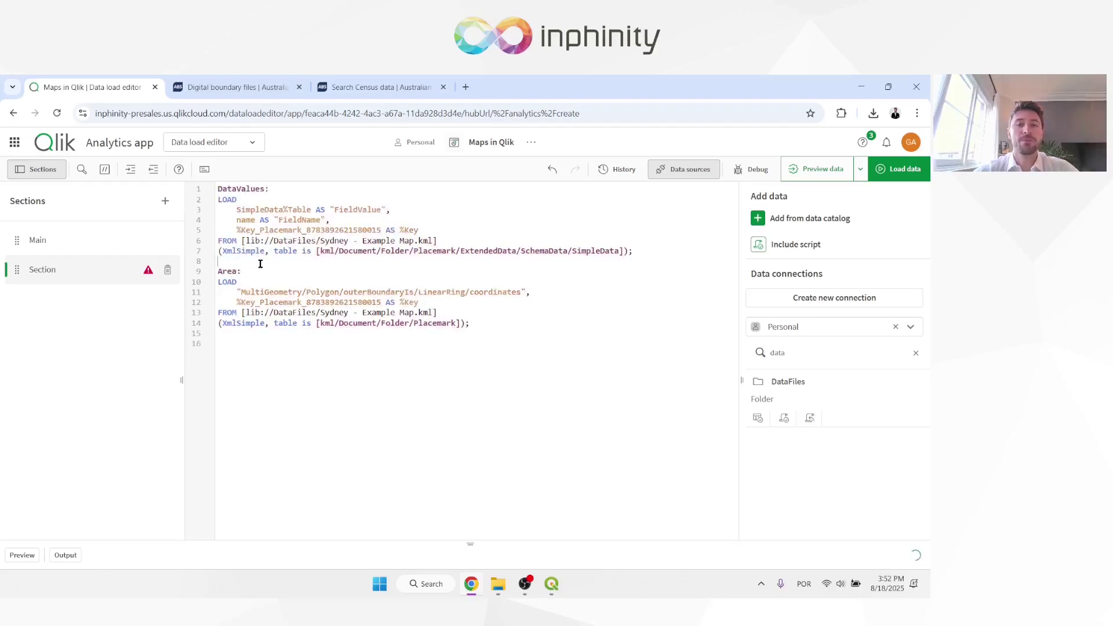
# Load the data with the current script and examine the values of the loaded fields from the app's sheet.
pyautogui.click(899, 169)
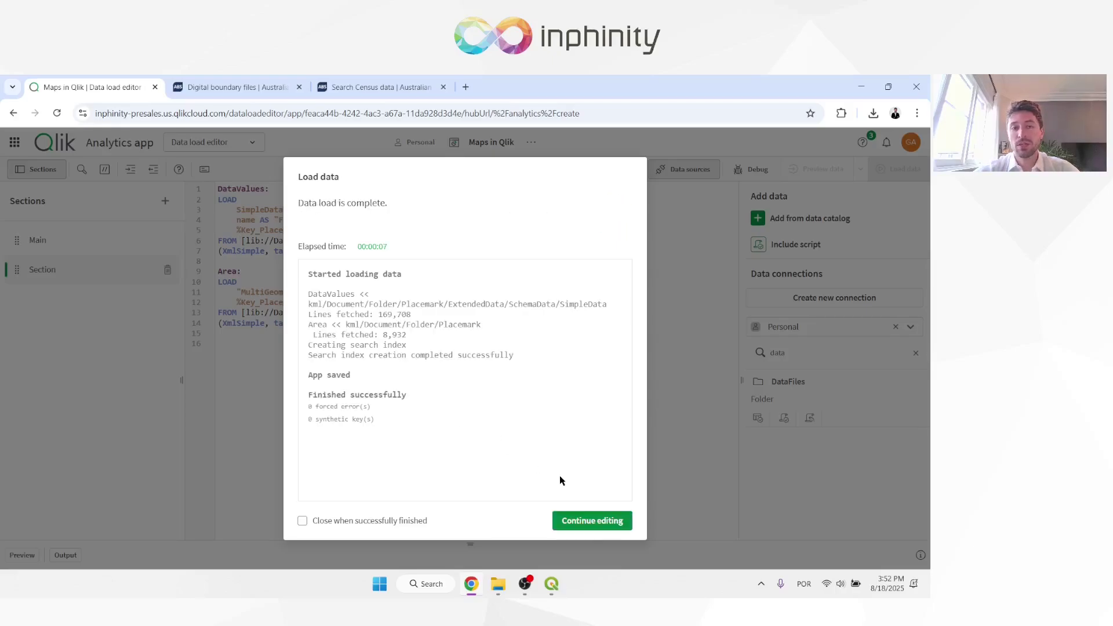
pyautogui.click(591, 520)
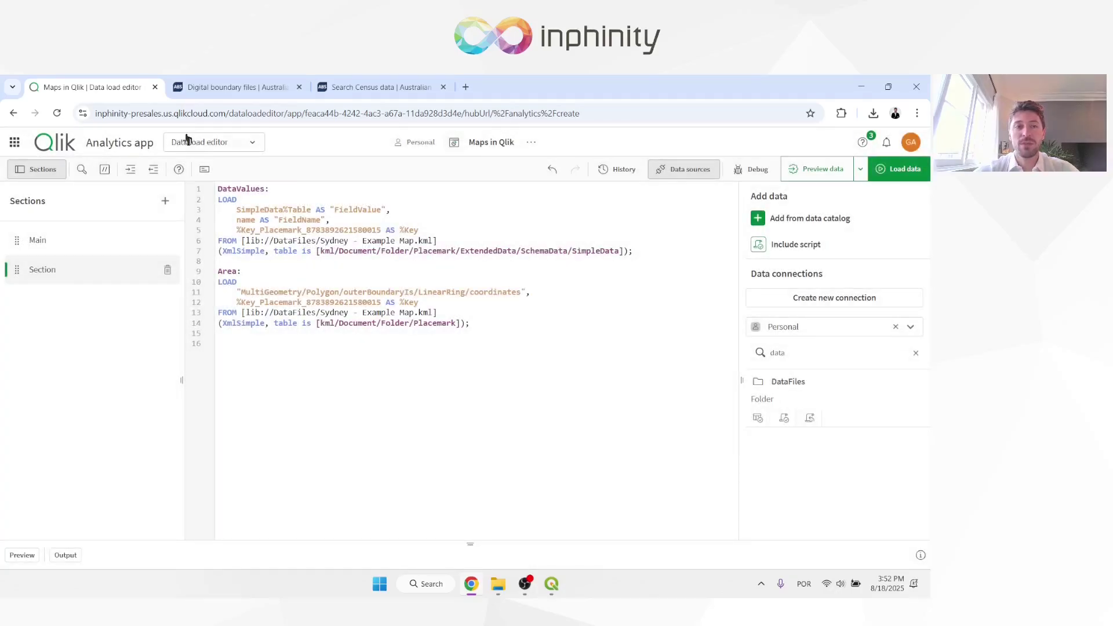
pyautogui.click(214, 148)
pyautogui.click(235, 225)
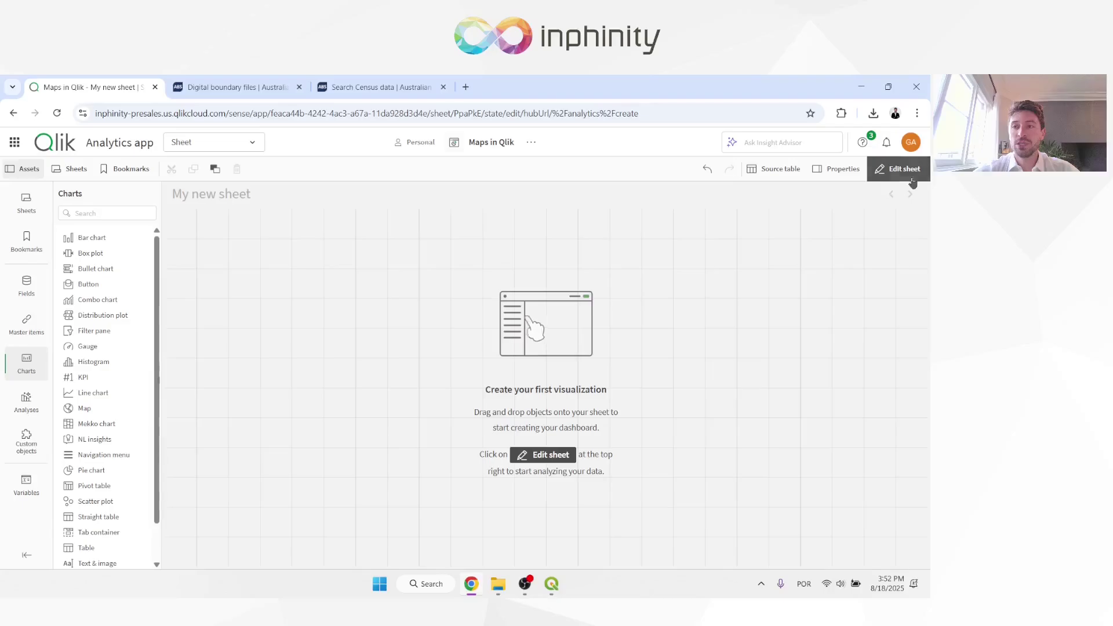
pyautogui.click(913, 177)
pyautogui.click(854, 171)
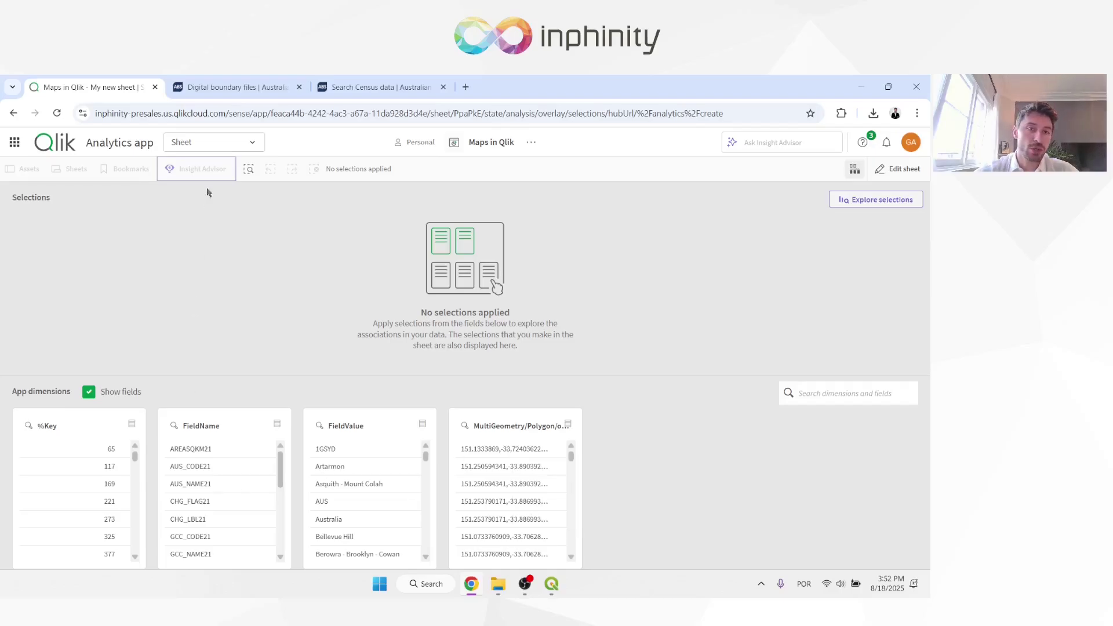
# In the Area LOAD statement of the data load script, insert '[[['& on a new line before the coordinates field.
pyautogui.click(230, 144)
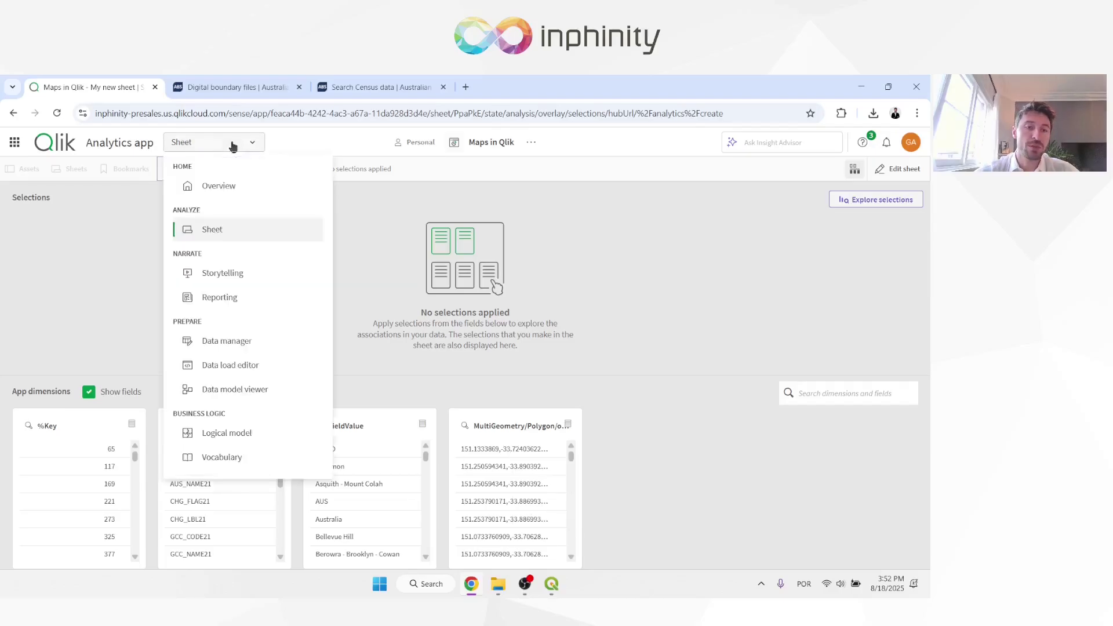
pyautogui.click(232, 358)
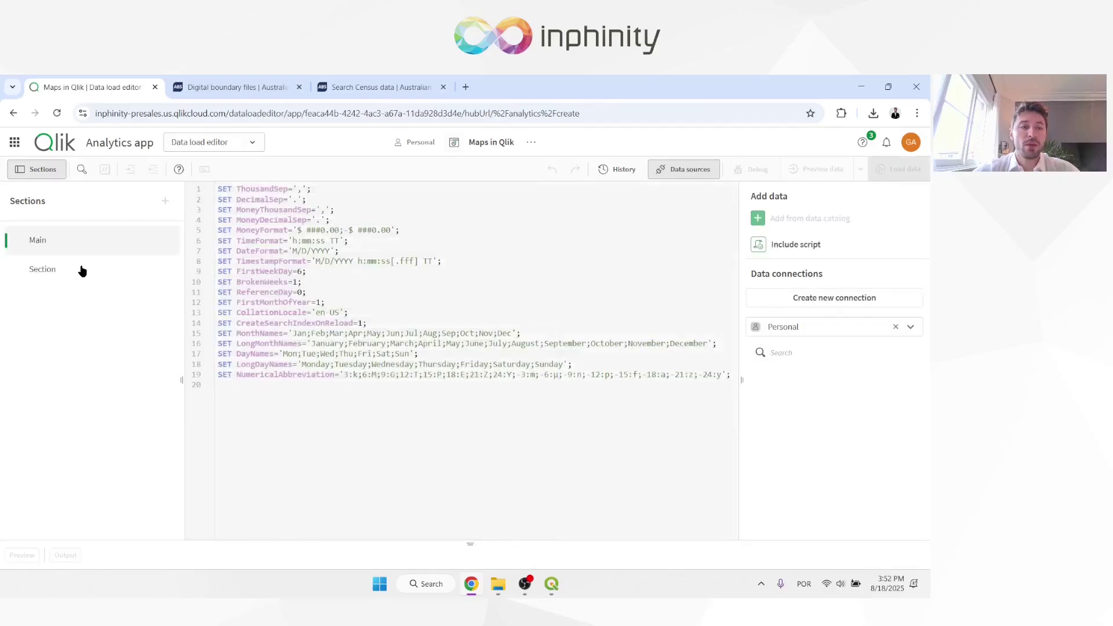
pyautogui.click(88, 269)
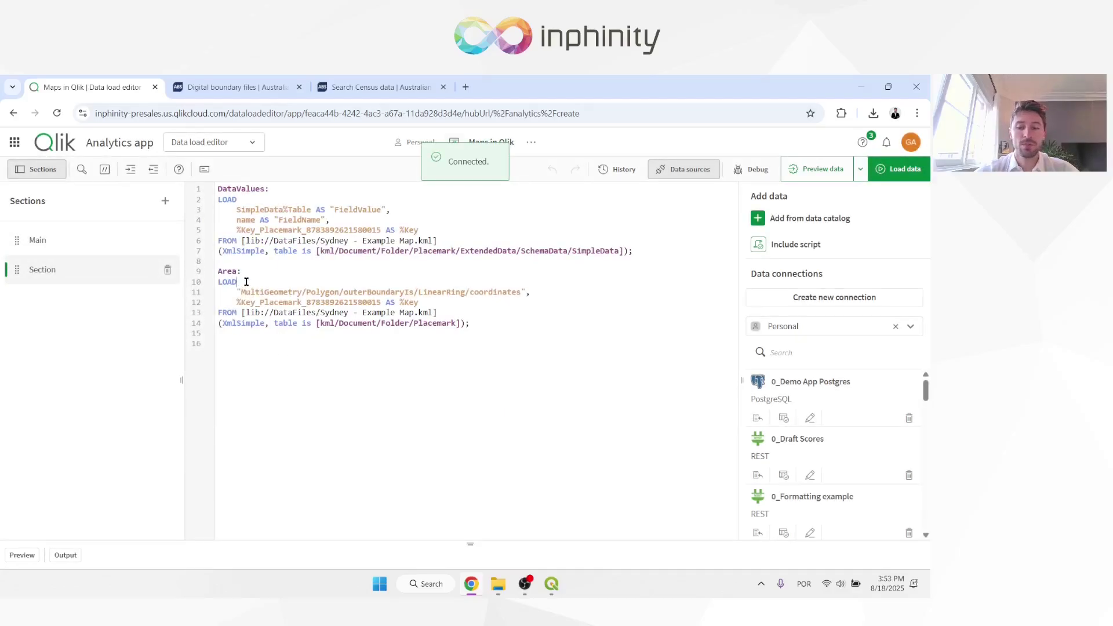
pyautogui.press('Return')
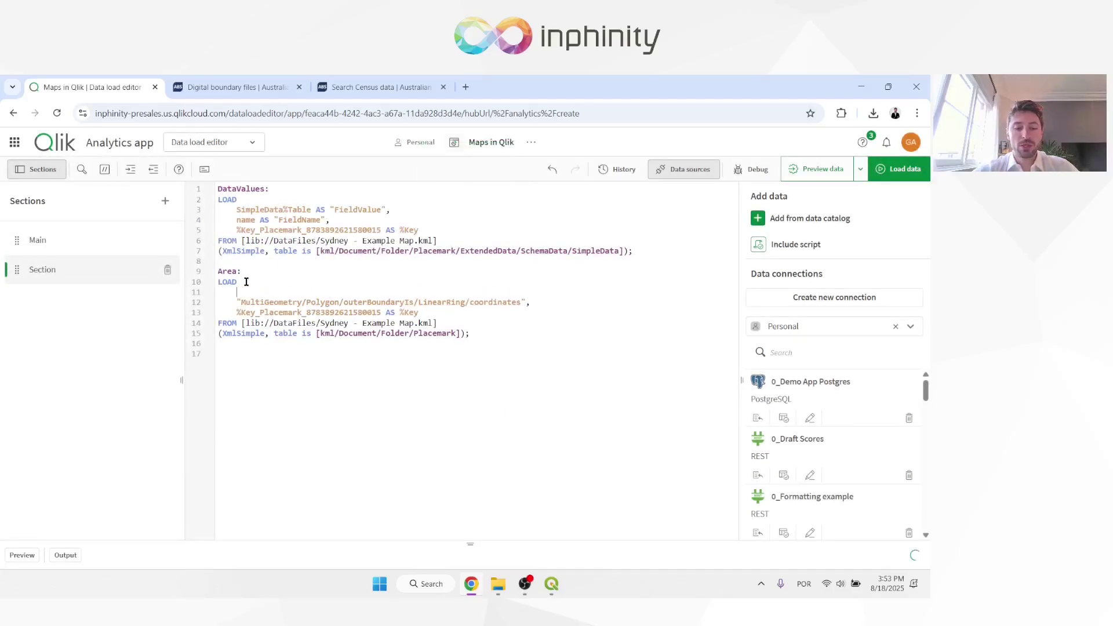
pyautogui.write("'[[['&")
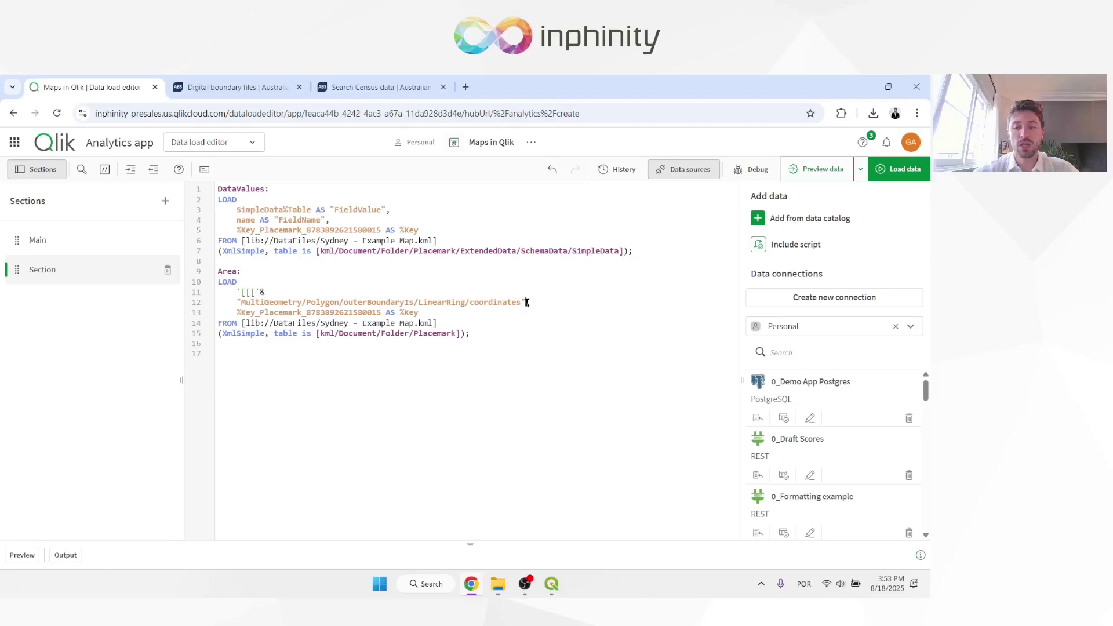
# Append &']]]]' on its own line after the coordinates field, ahead of the separating comma.
pyautogui.press('Return')
pyautogui.press('Return')
pyautogui.press('Return')
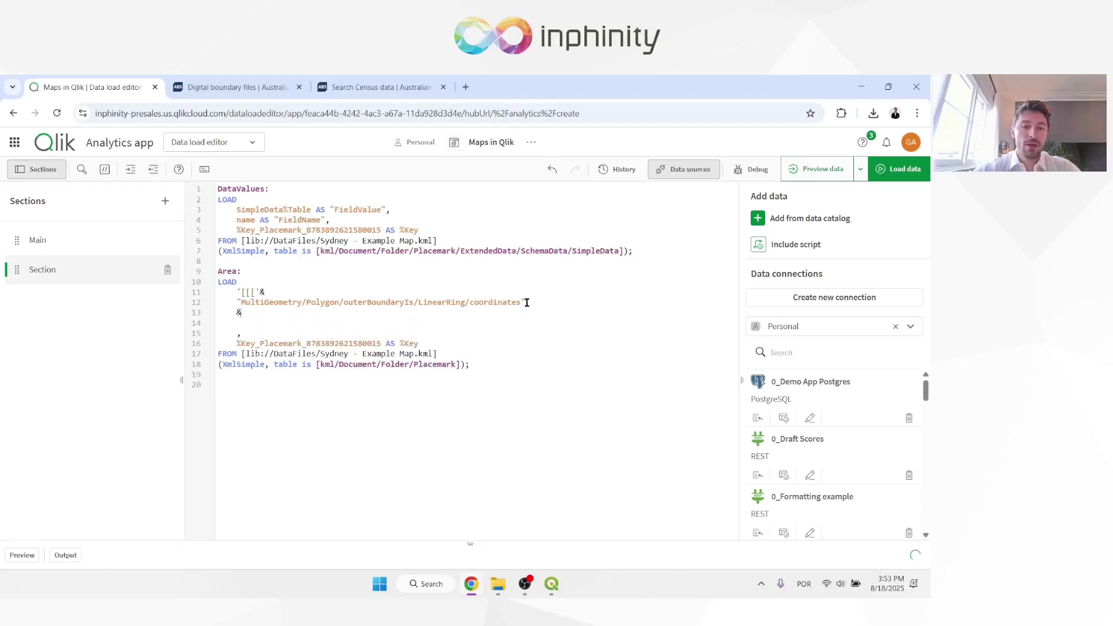
pyautogui.write("']]]")
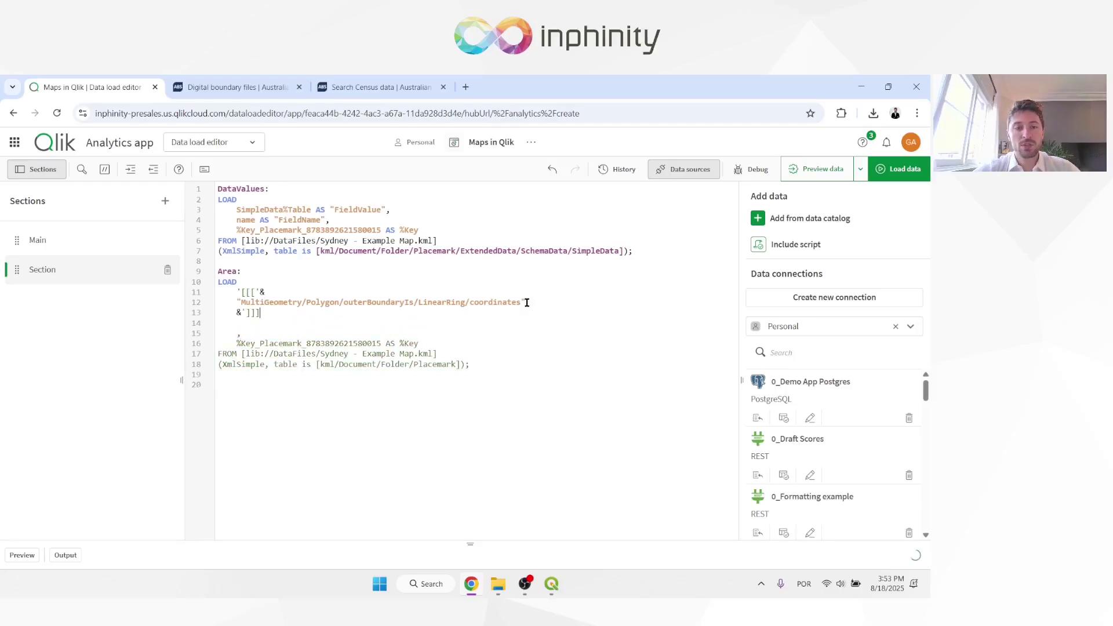
pyautogui.write("]'")
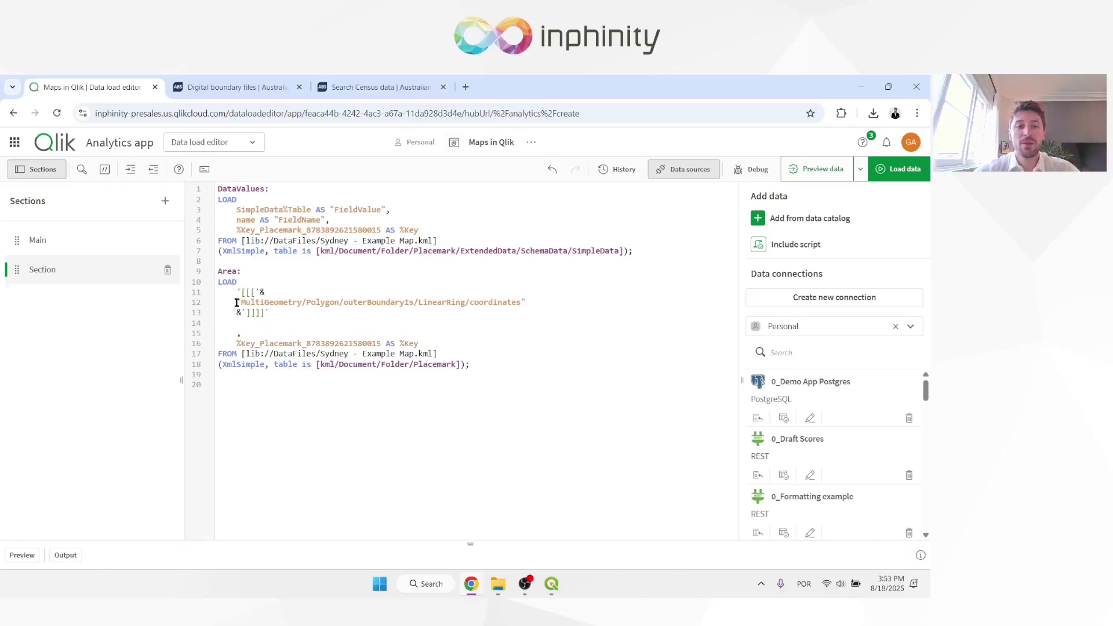
# Wrap the coordinates field in a replace() function that substitutes '],[' for each space.
pyautogui.write('"')
pyautogui.write('(')
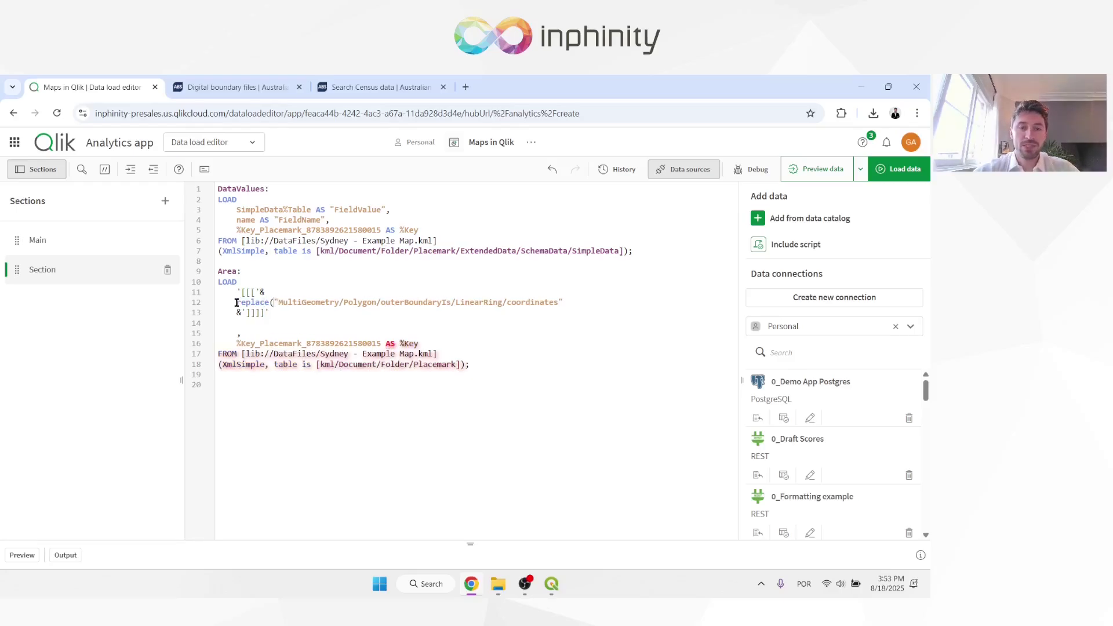
pyautogui.press('Return')
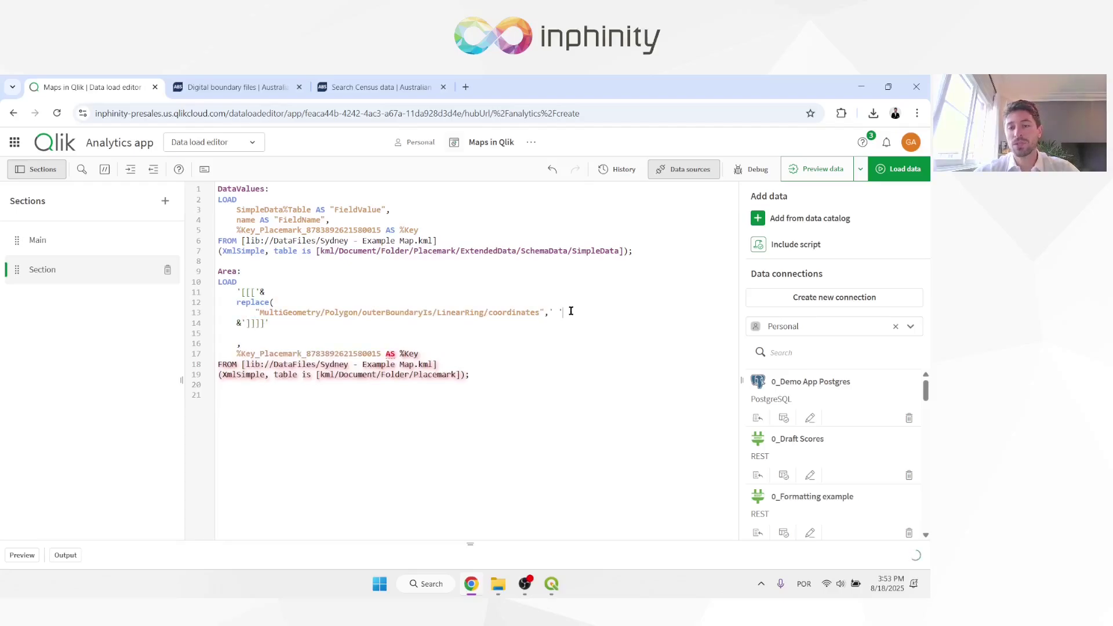
pyautogui.write("'")
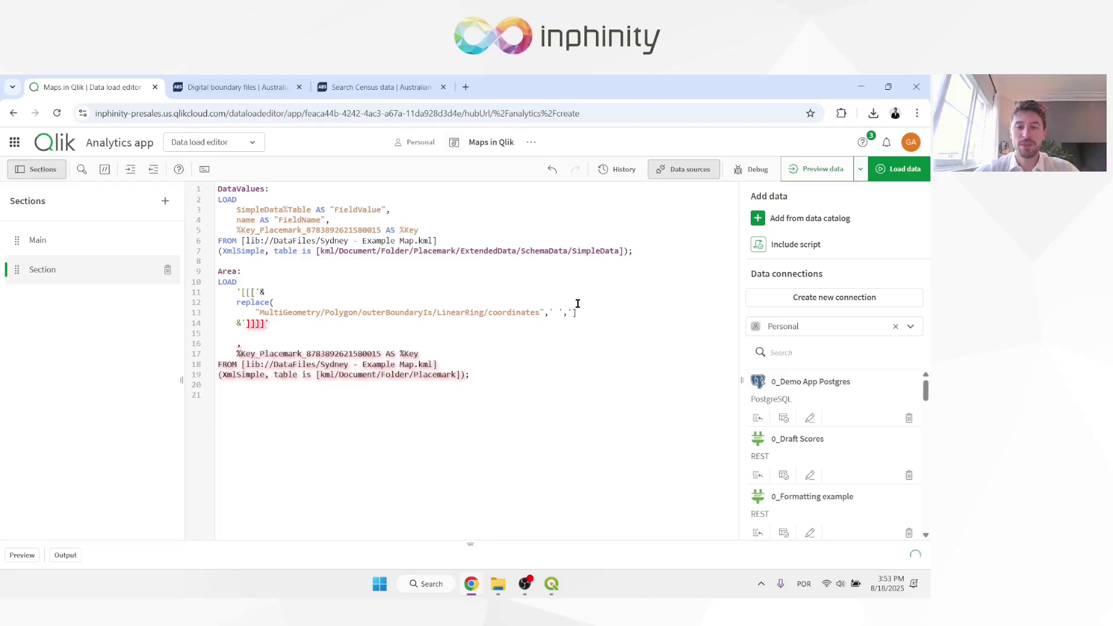
pyautogui.write('],[')
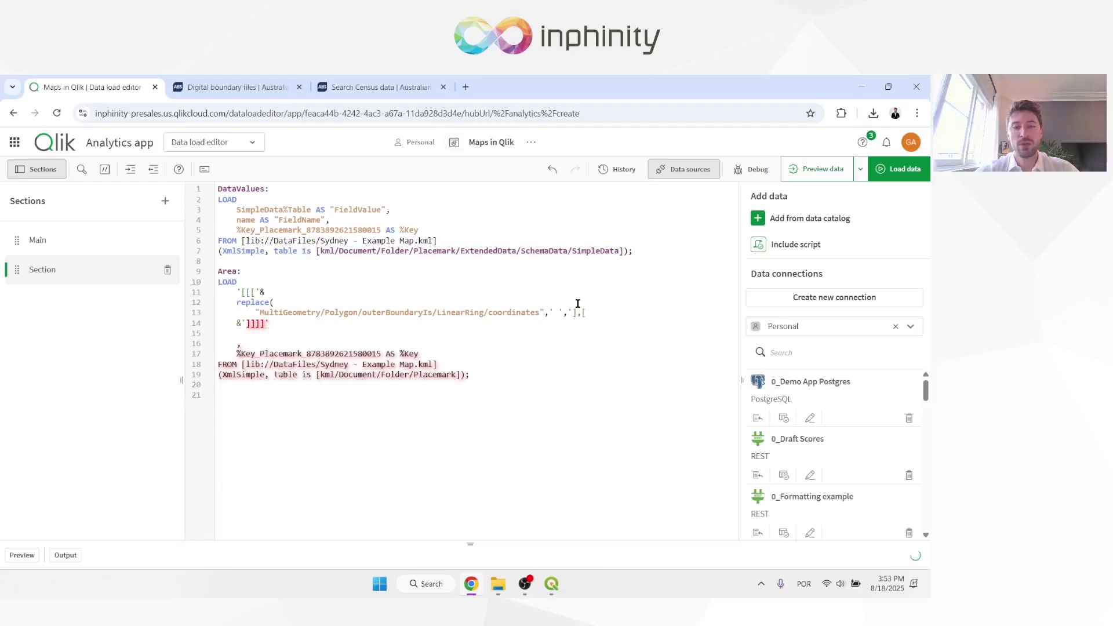
pyautogui.write("')")
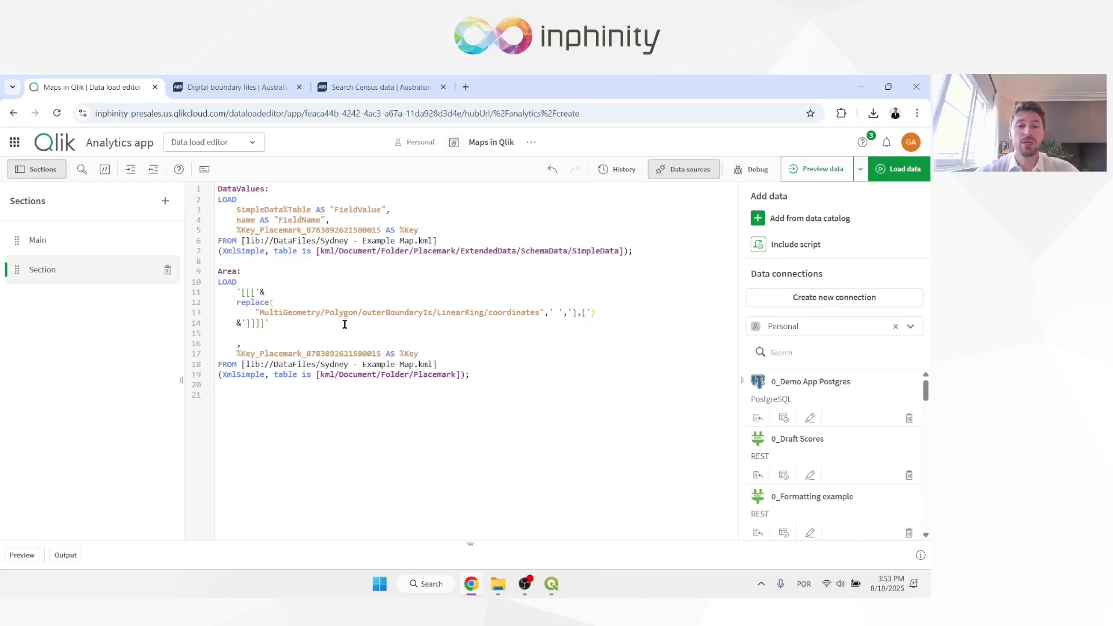
# Alias the bracketed coordinates expression as Area and remove the blank line below it.
pyautogui.write('as ')
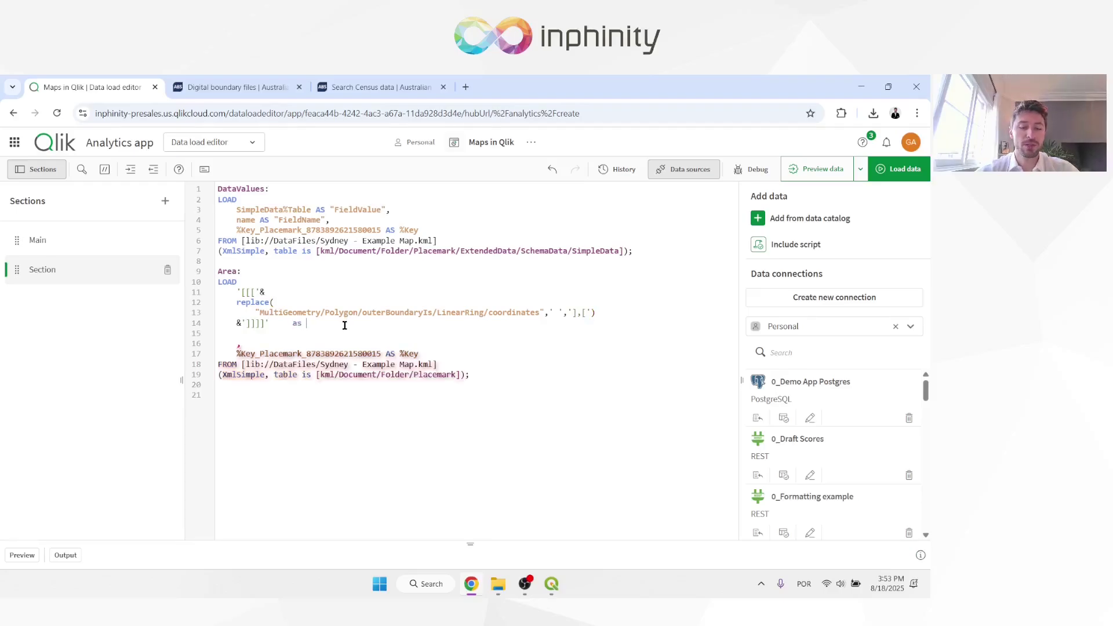
pyautogui.write('Area')
pyautogui.press('Down')
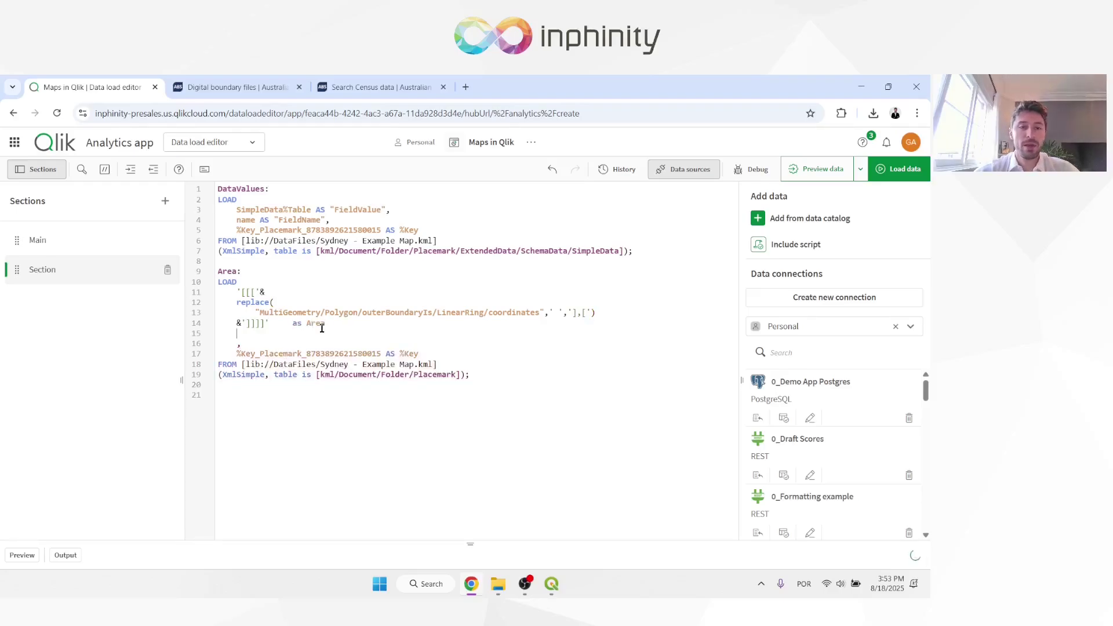
pyautogui.press('BackSpace')
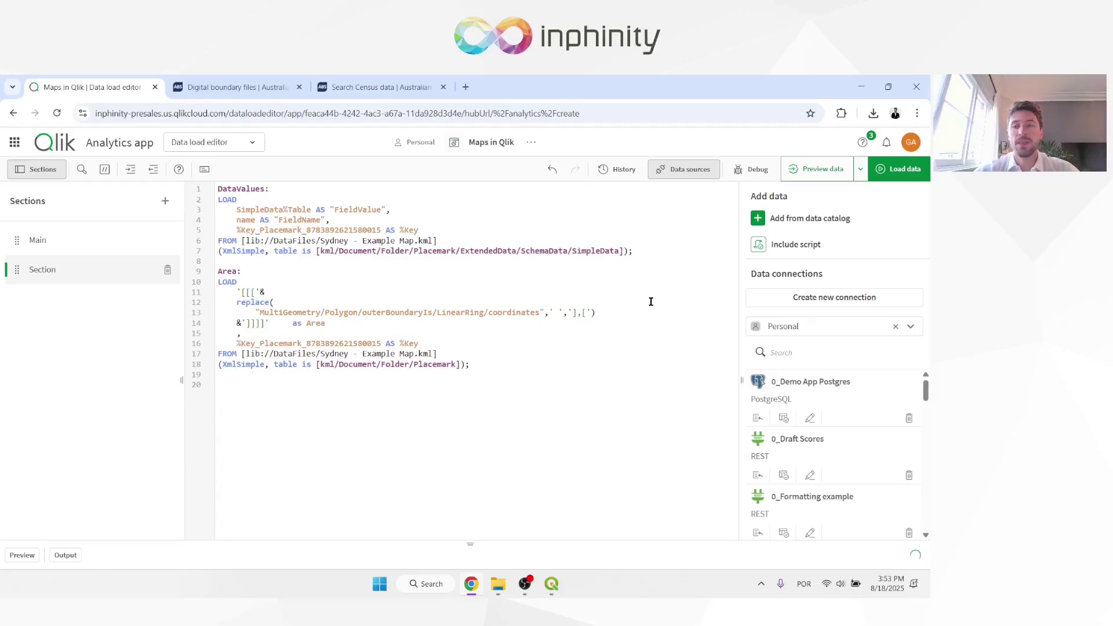
# Reload the data with the edited script and check the Area field's values from the sheet.
pyautogui.click(900, 170)
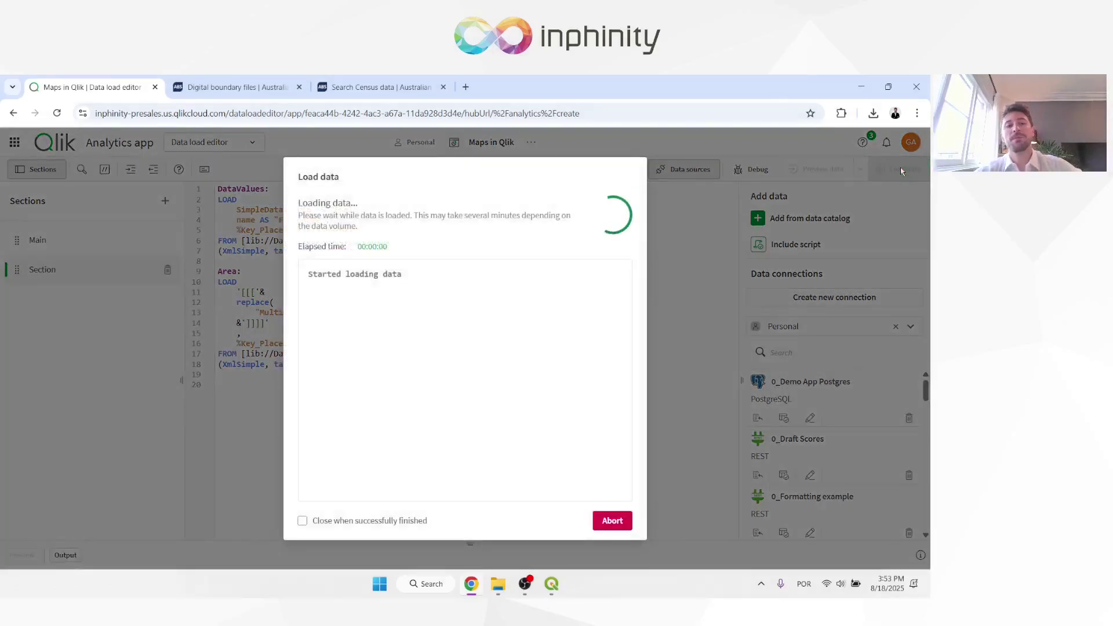
pyautogui.click(231, 143)
pyautogui.click(214, 231)
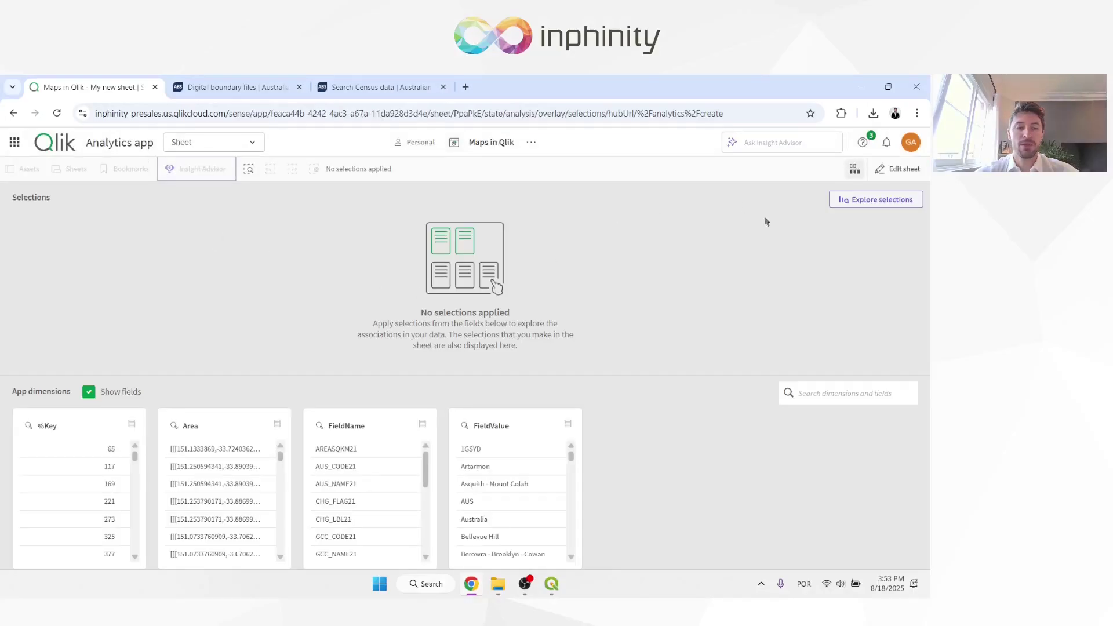
pyautogui.click(855, 170)
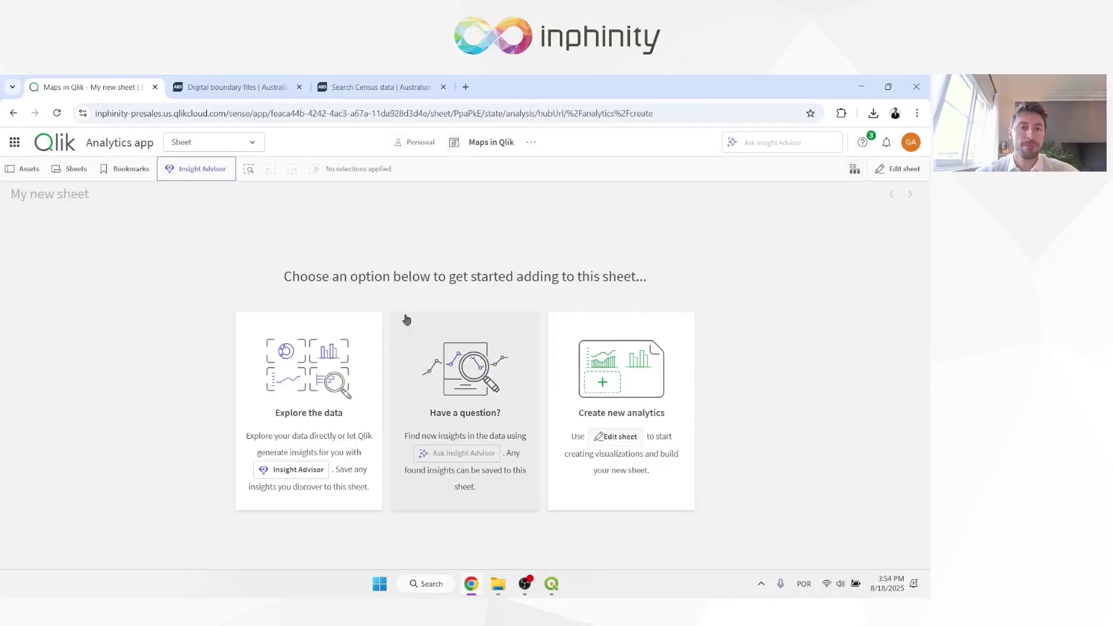
# Add a table to the sheet with FieldName and FieldValue as its columns.
pyautogui.scroll(-2, 96, 464)
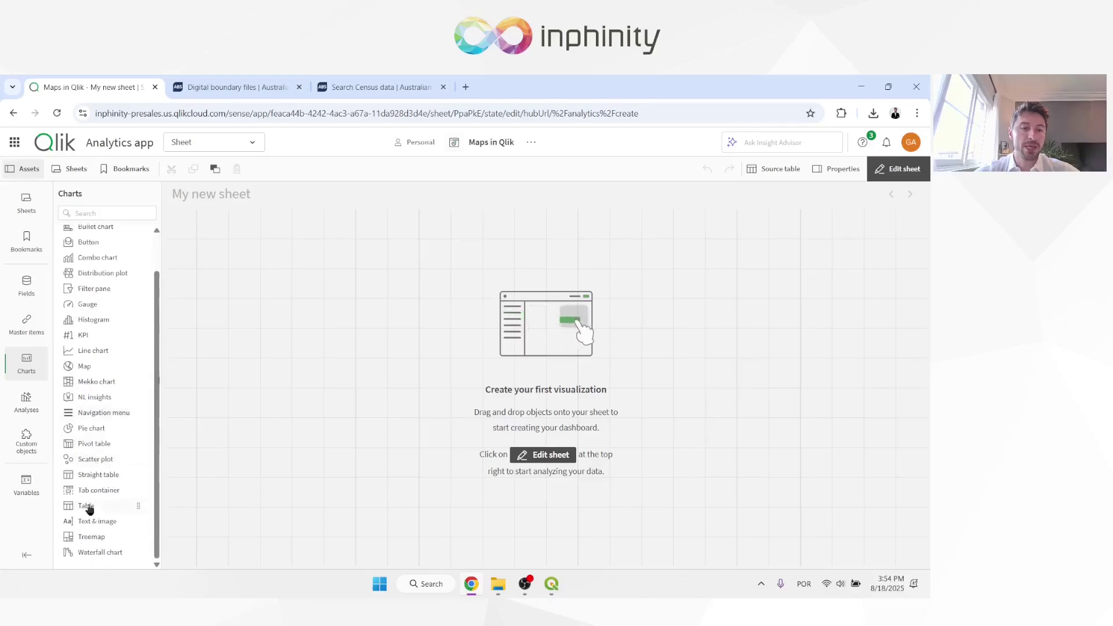
pyautogui.moveTo(89, 509); pyautogui.dragTo(392, 564)
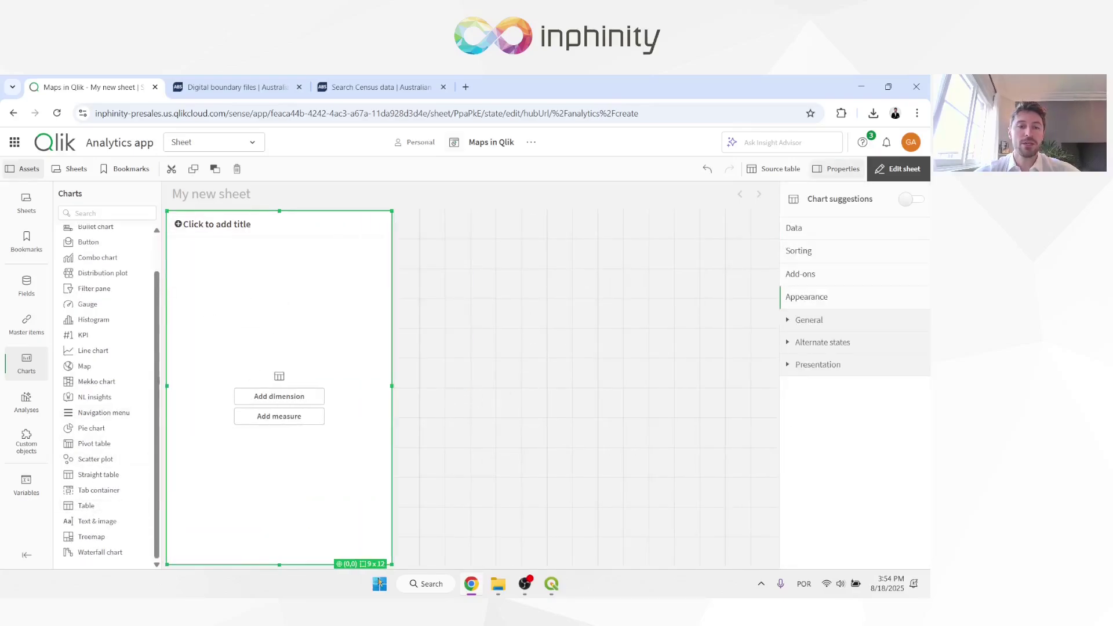
pyautogui.click(285, 395)
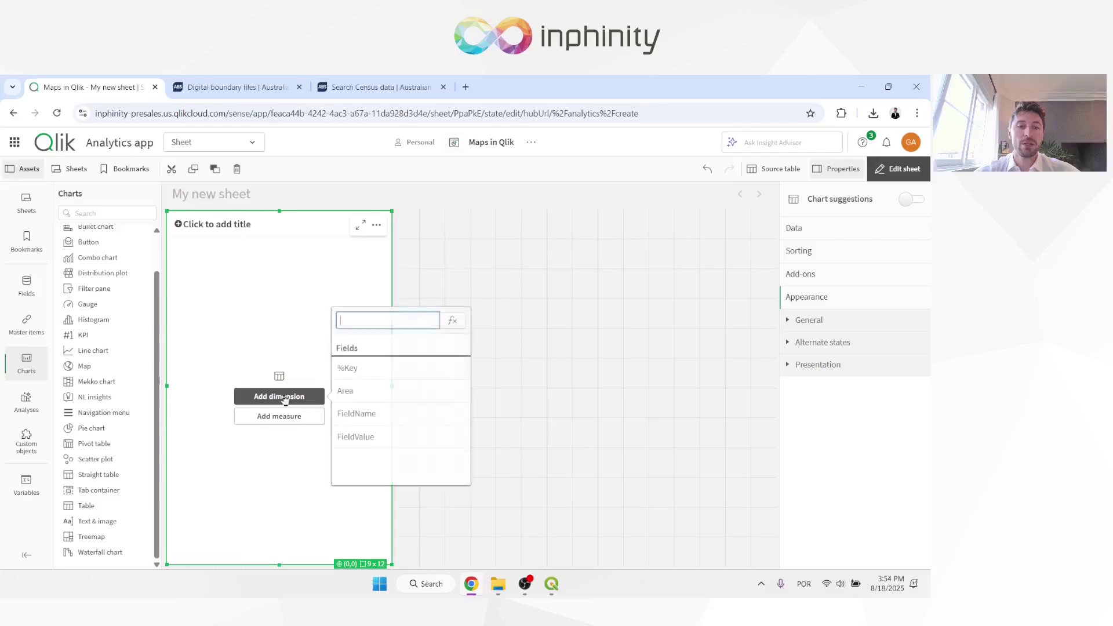
pyautogui.click(358, 419)
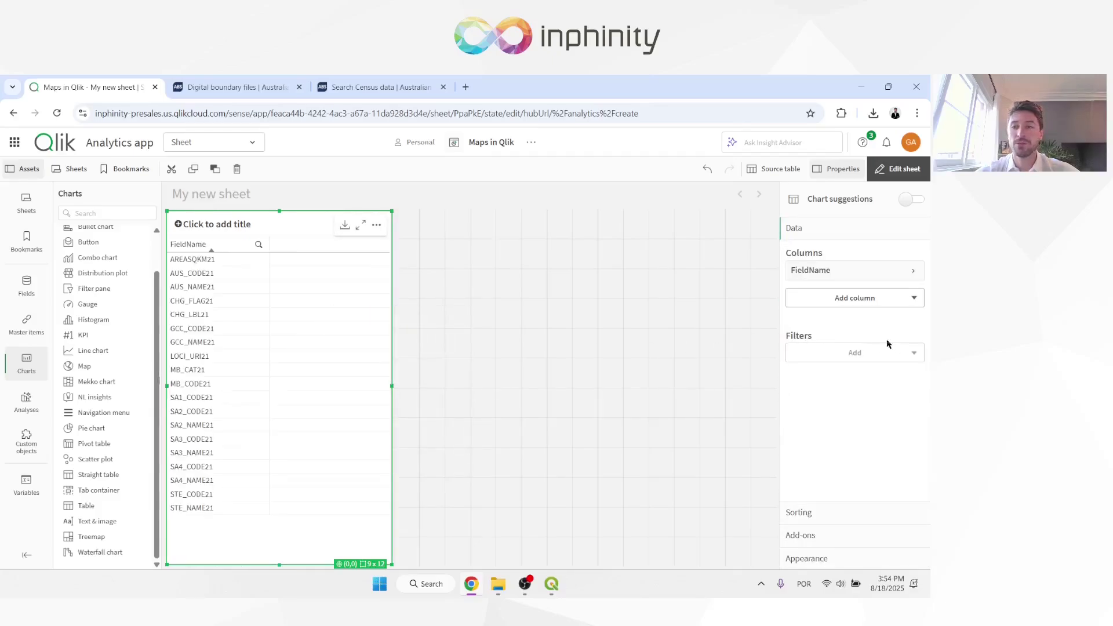
pyautogui.click(864, 298)
pyautogui.click(835, 320)
pyautogui.click(809, 442)
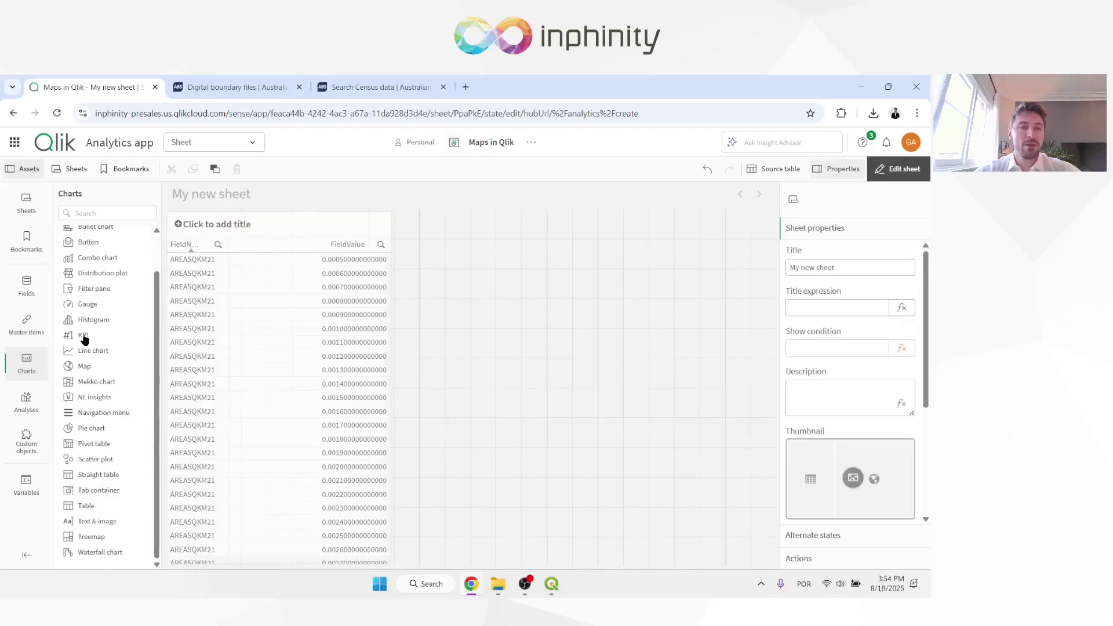
# Place a map beside the table and give it an area layer with the Area field as dimension.
pyautogui.moveTo(82, 367); pyautogui.dragTo(505, 347)
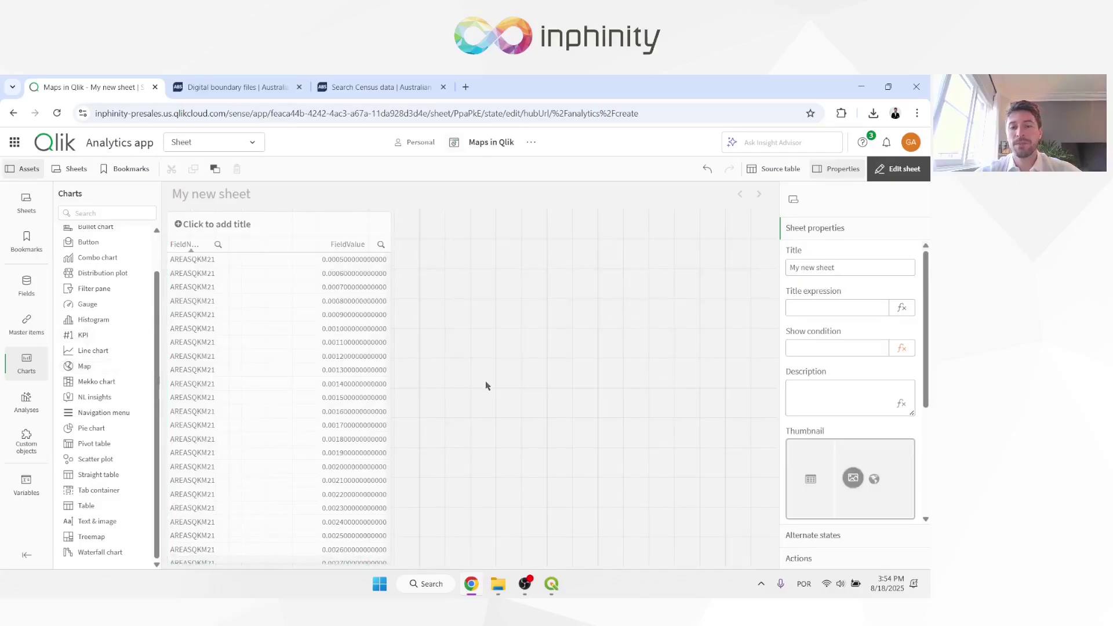
pyautogui.moveTo(472, 387); pyautogui.dragTo(380, 602)
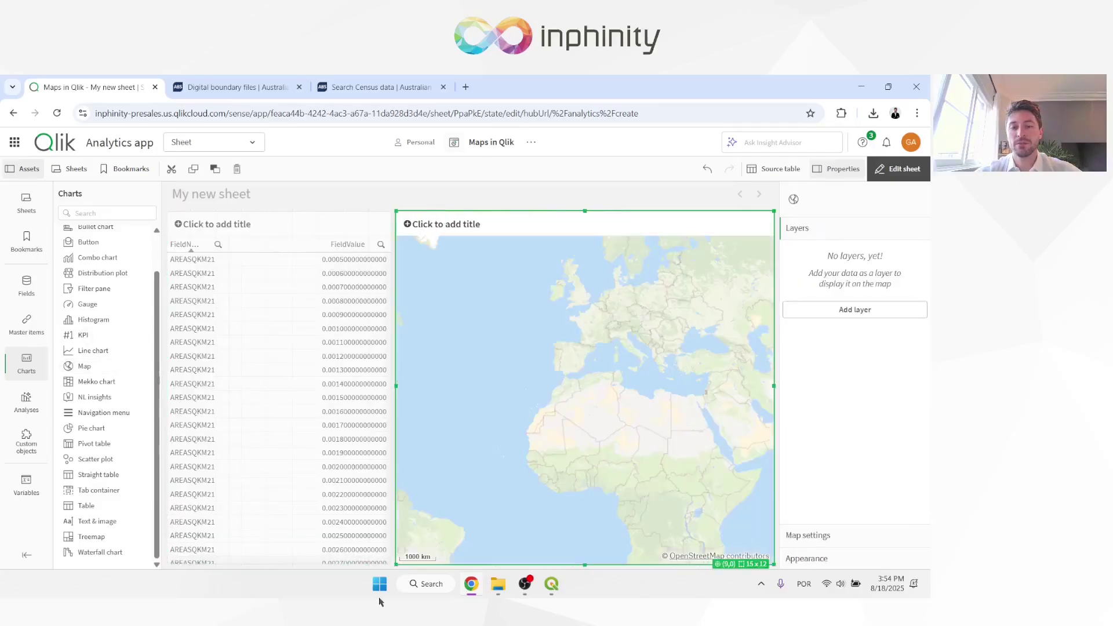
pyautogui.click(842, 317)
pyautogui.click(860, 281)
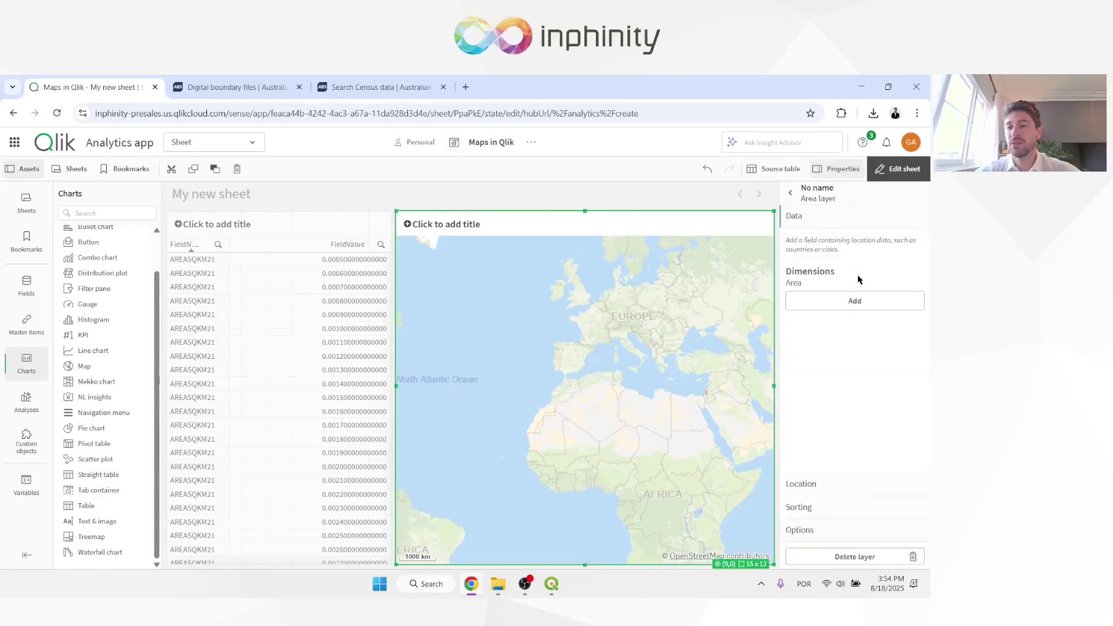
pyautogui.click(838, 299)
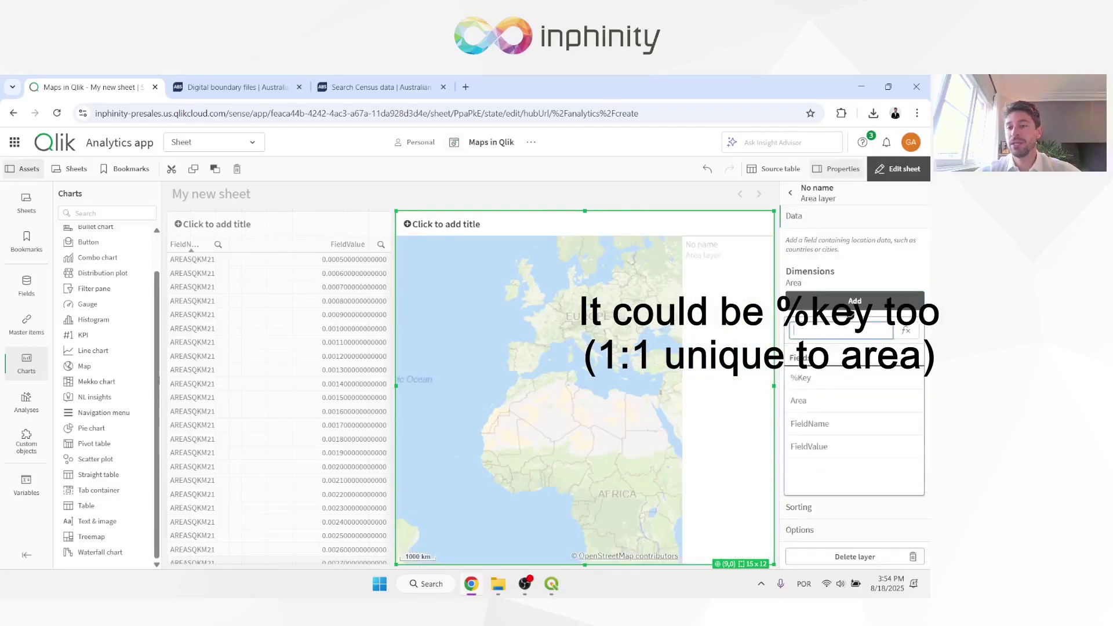
pyautogui.click(827, 404)
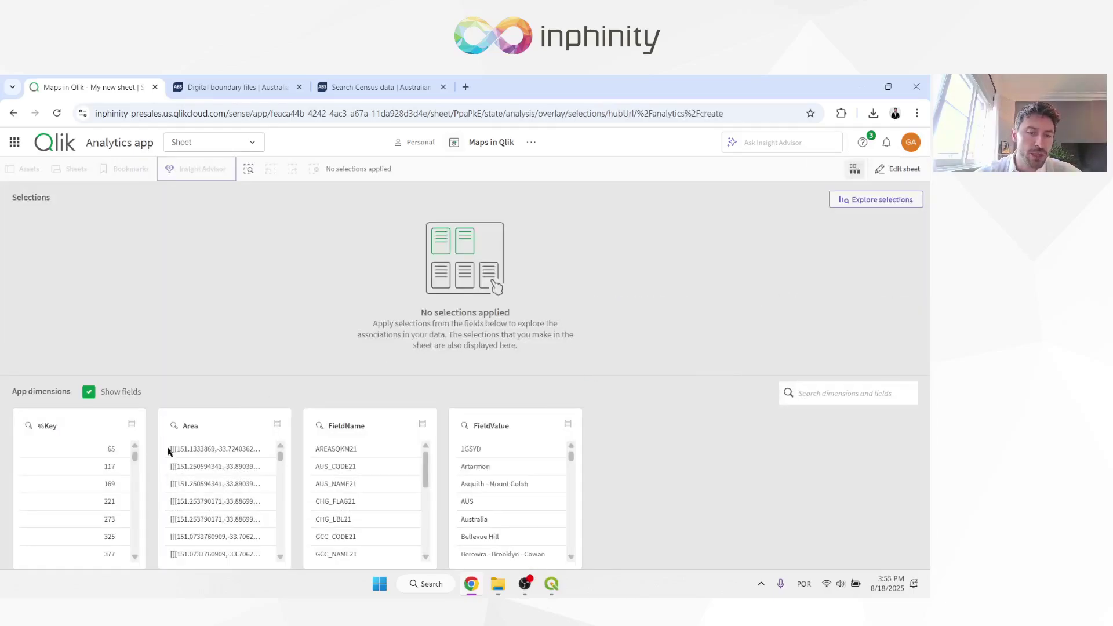
# Change the second script section to wrap the coordinates in four opening and four closing brackets, and reload the data.
pyautogui.scroll(5, 169, 451)
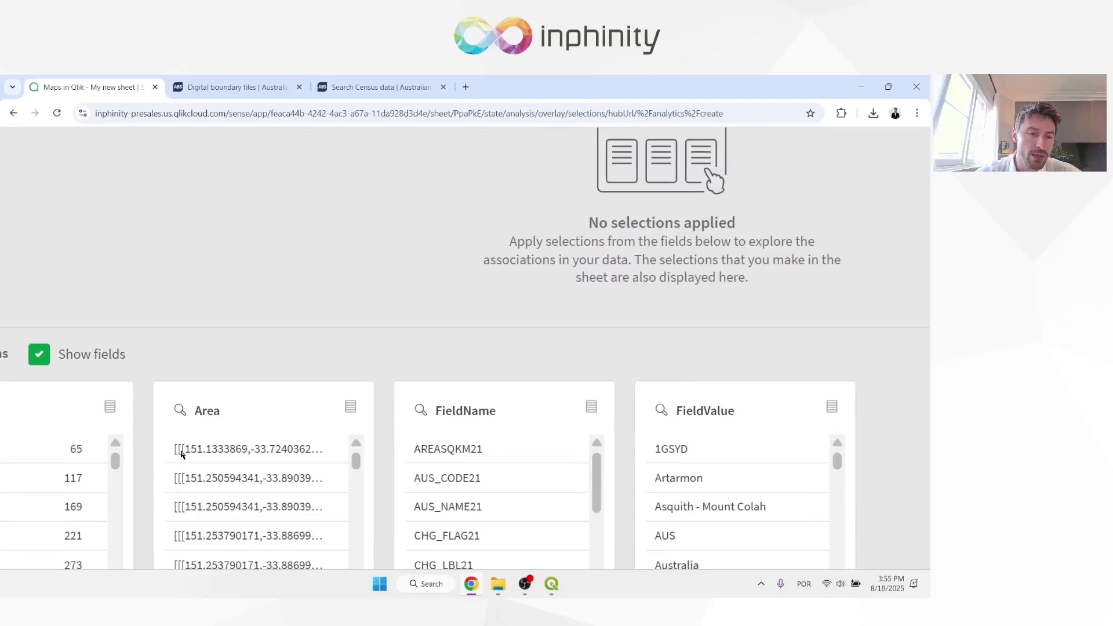
pyautogui.scroll(-5, 181, 454)
pyautogui.click(219, 142)
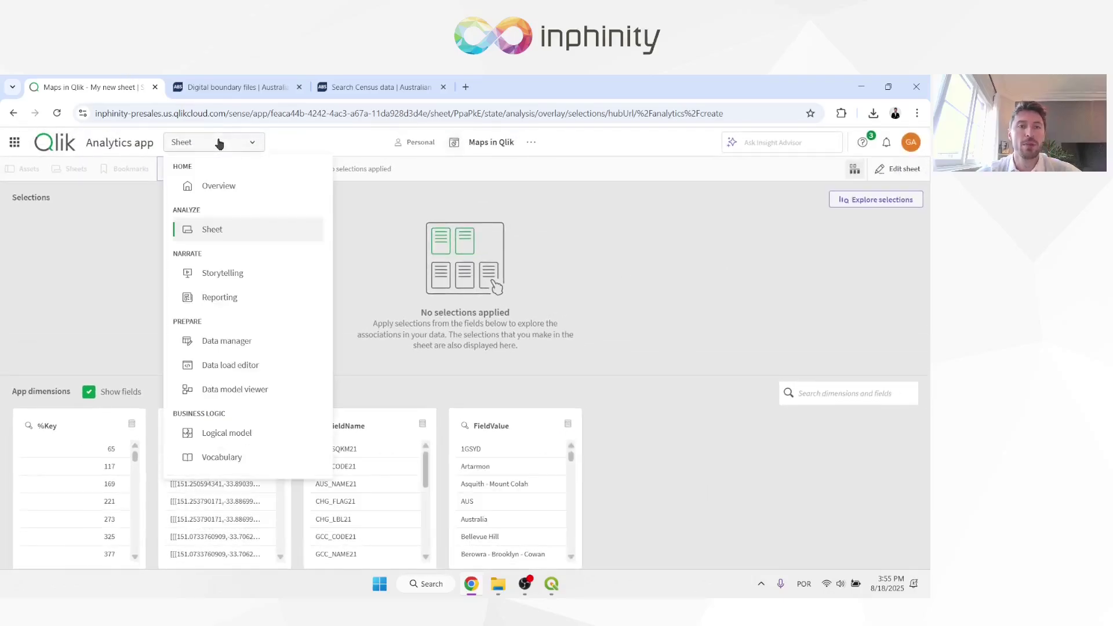
pyautogui.click(225, 364)
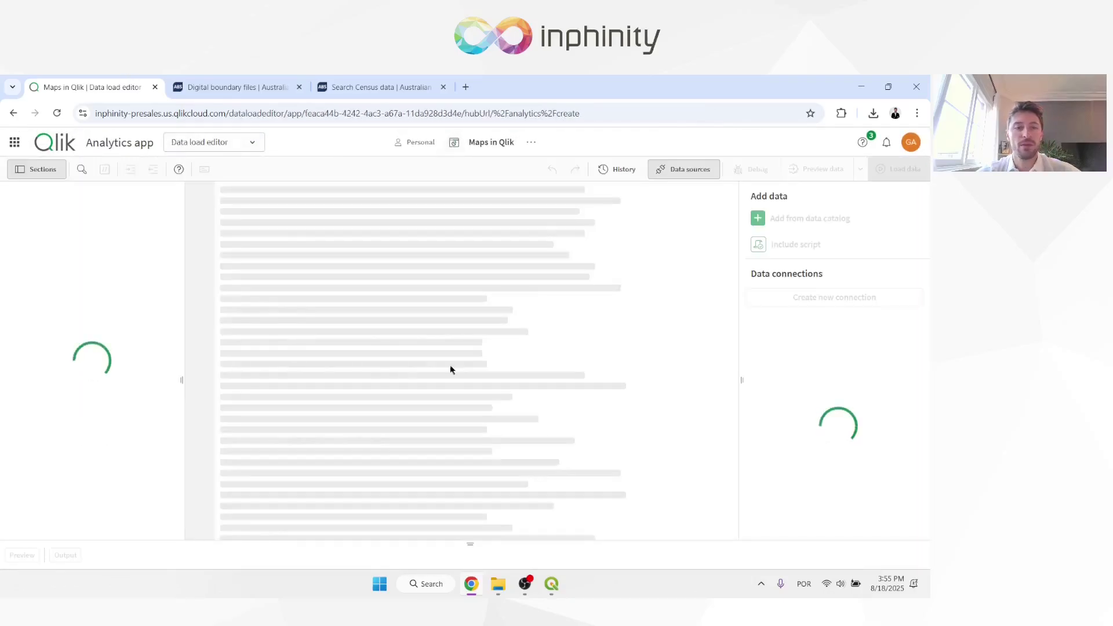
pyautogui.click(78, 281)
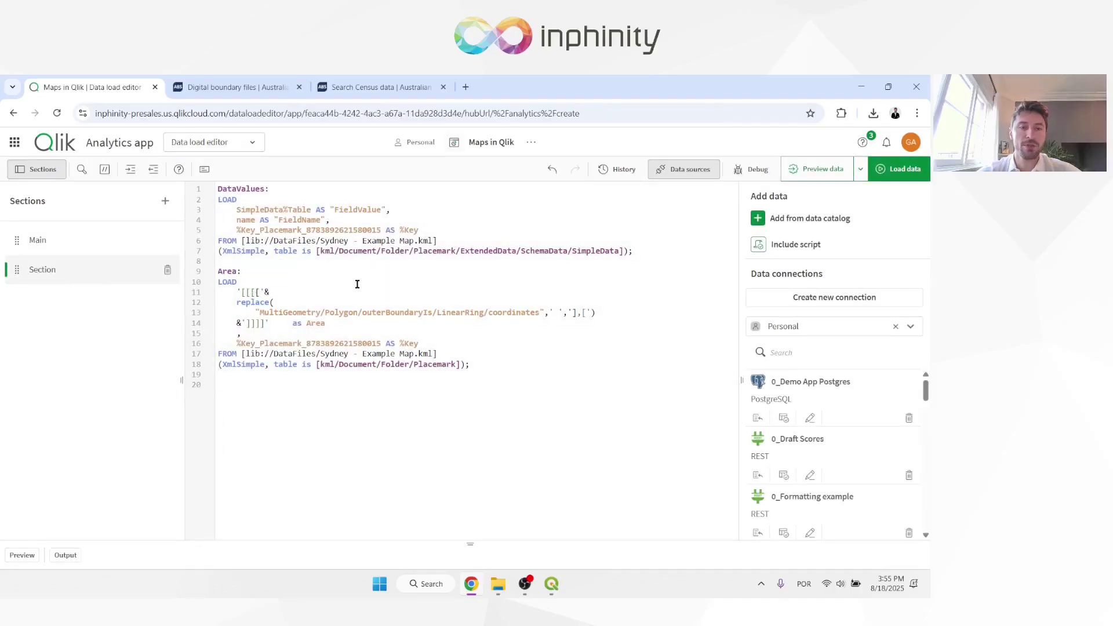
pyautogui.click(896, 169)
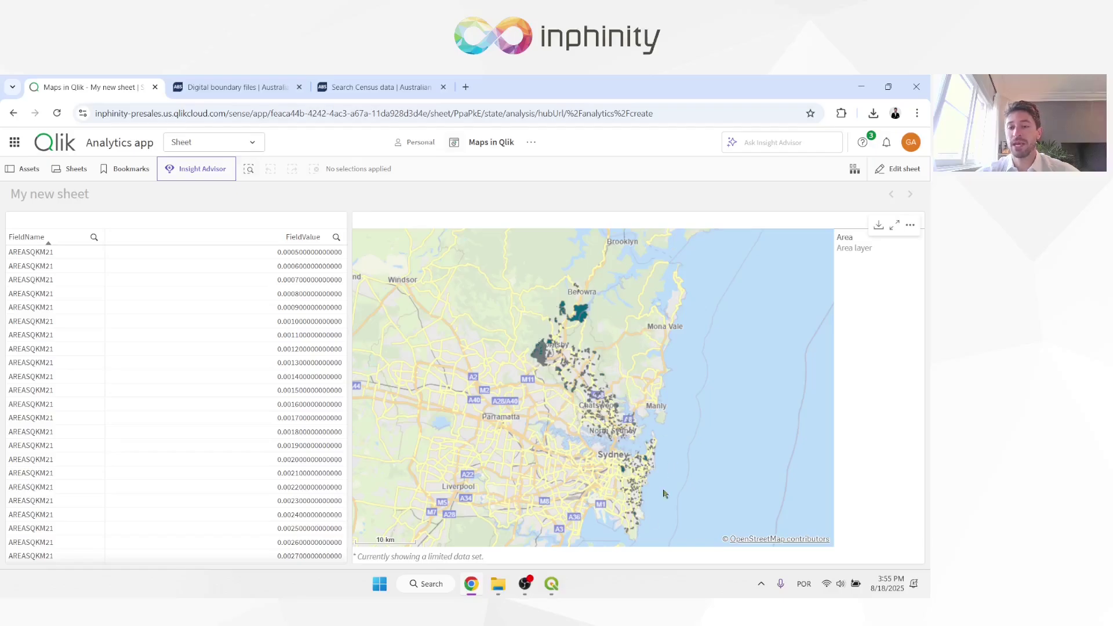
# Set the maximum visible objects of the map's area layer to 10000.
pyautogui.click(897, 168)
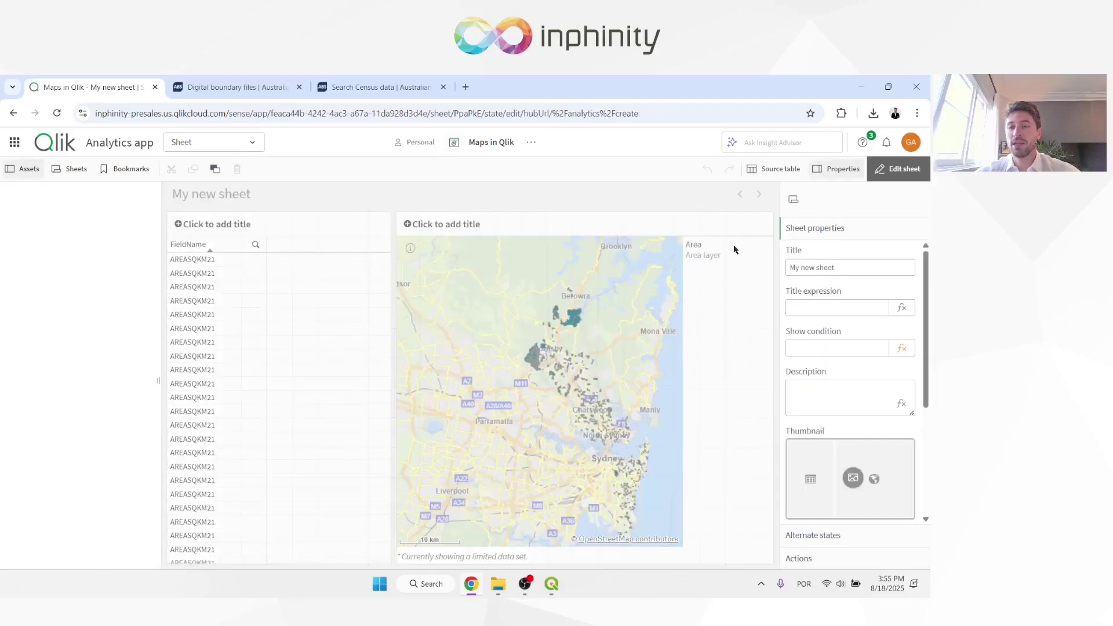
pyautogui.click(698, 298)
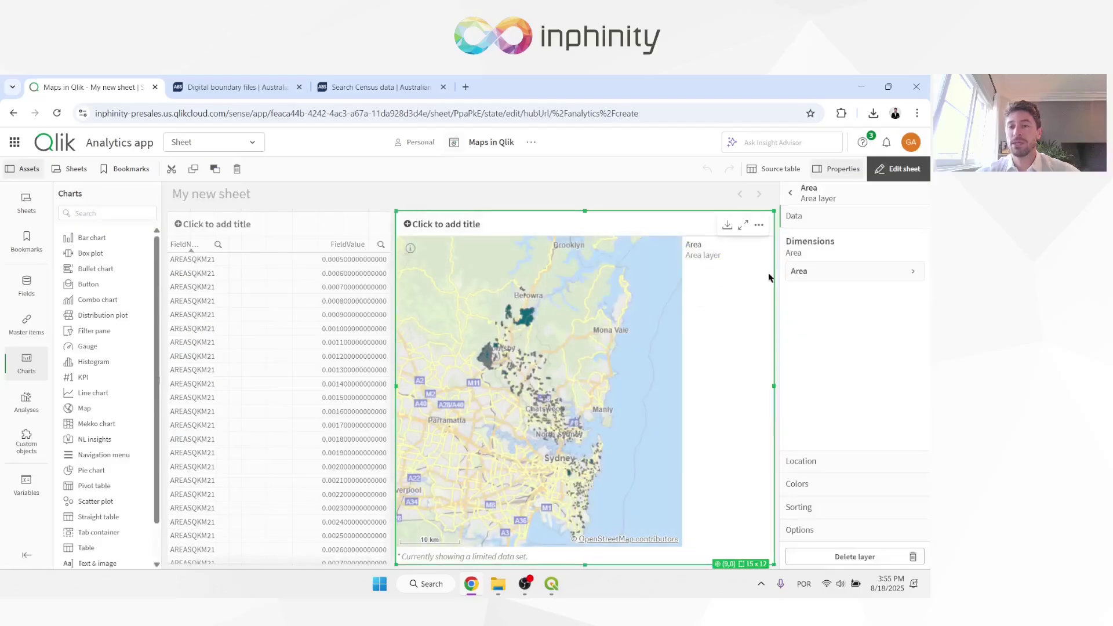
pyautogui.click(824, 273)
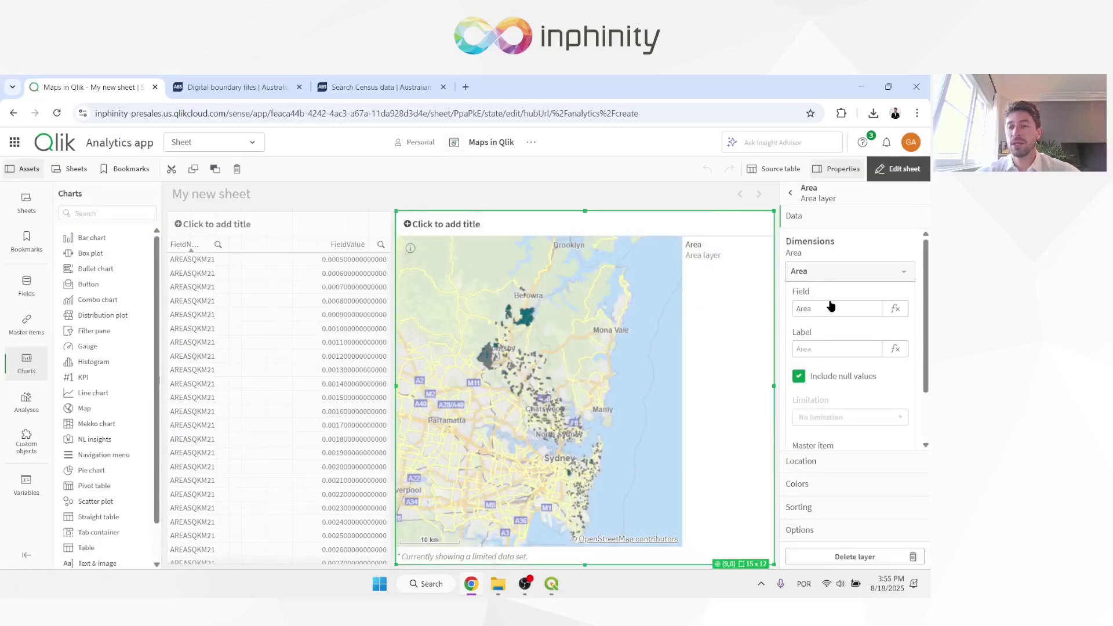
pyautogui.click(828, 526)
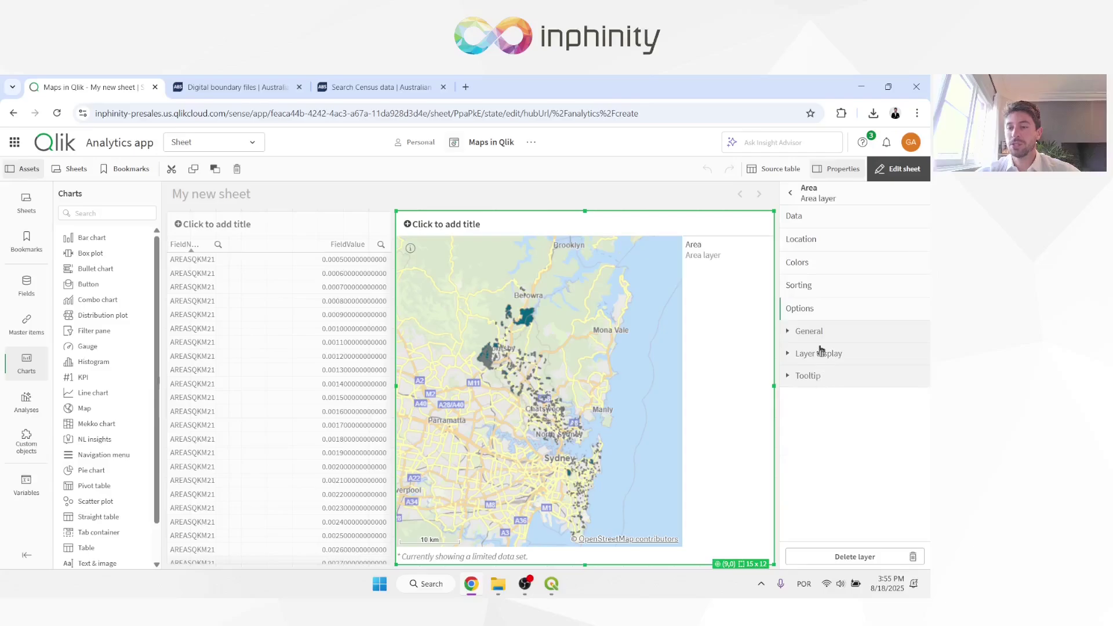
pyautogui.click(819, 335)
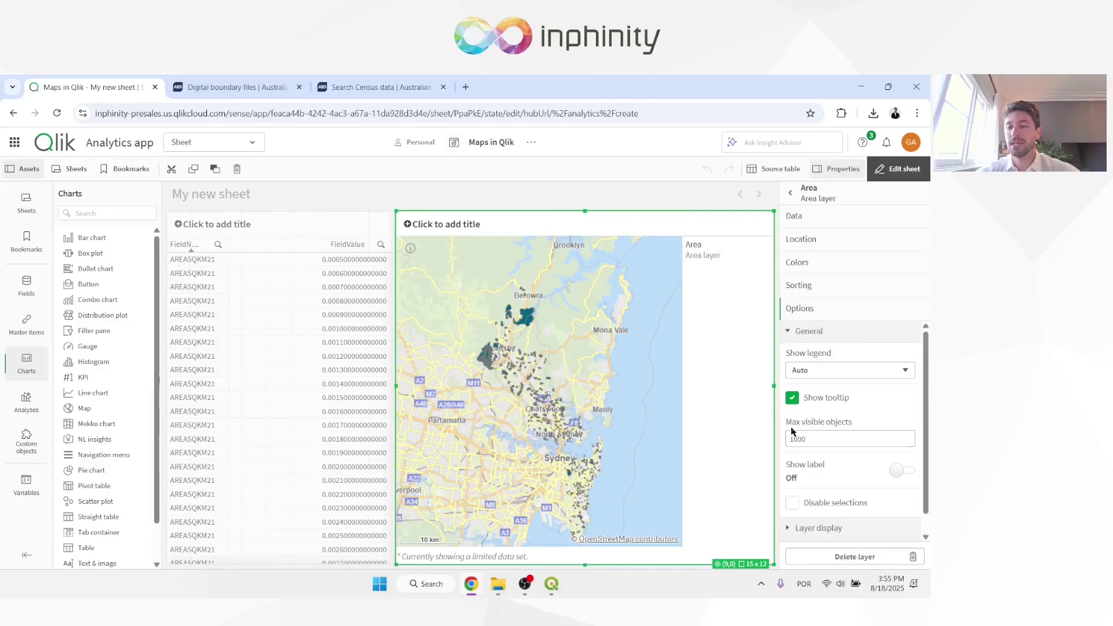
pyautogui.click(816, 439)
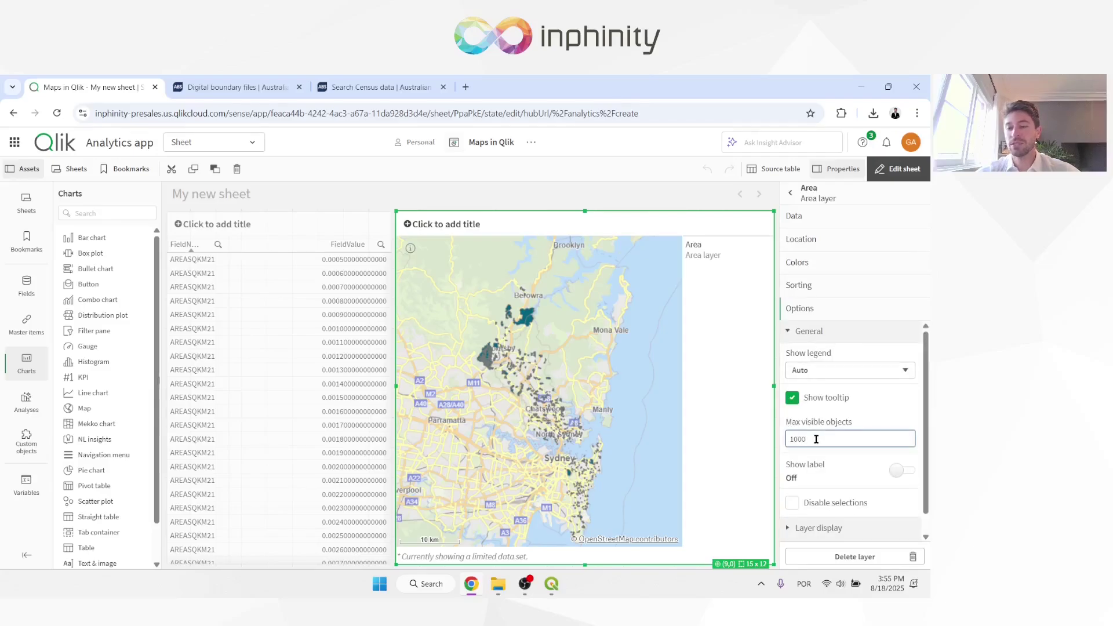
pyautogui.press('Tab')
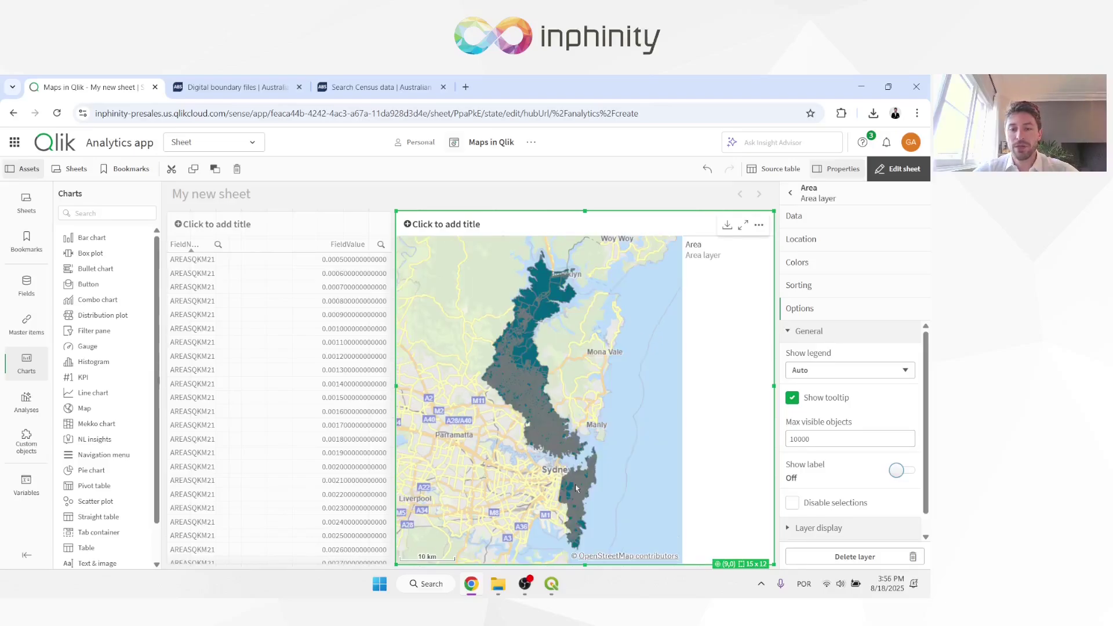
# Finish editing the sheet and lasso-select the coastal mesh blocks southeast of Sydney's centre on the map.
pyautogui.click(898, 169)
pyautogui.scroll(5, 682, 494)
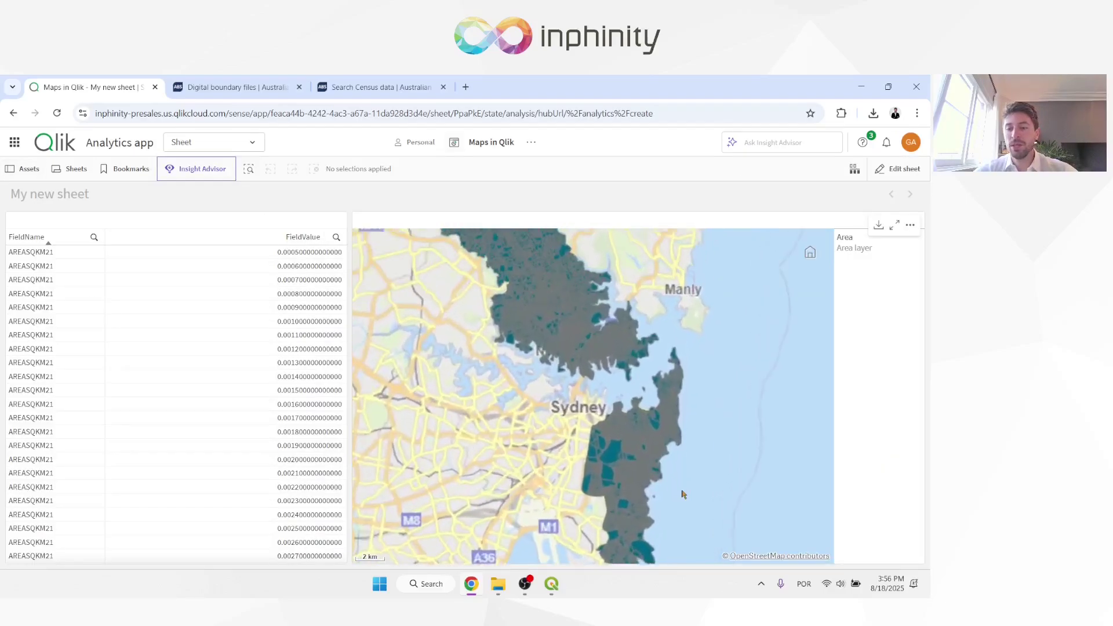
pyautogui.scroll(2, 682, 494)
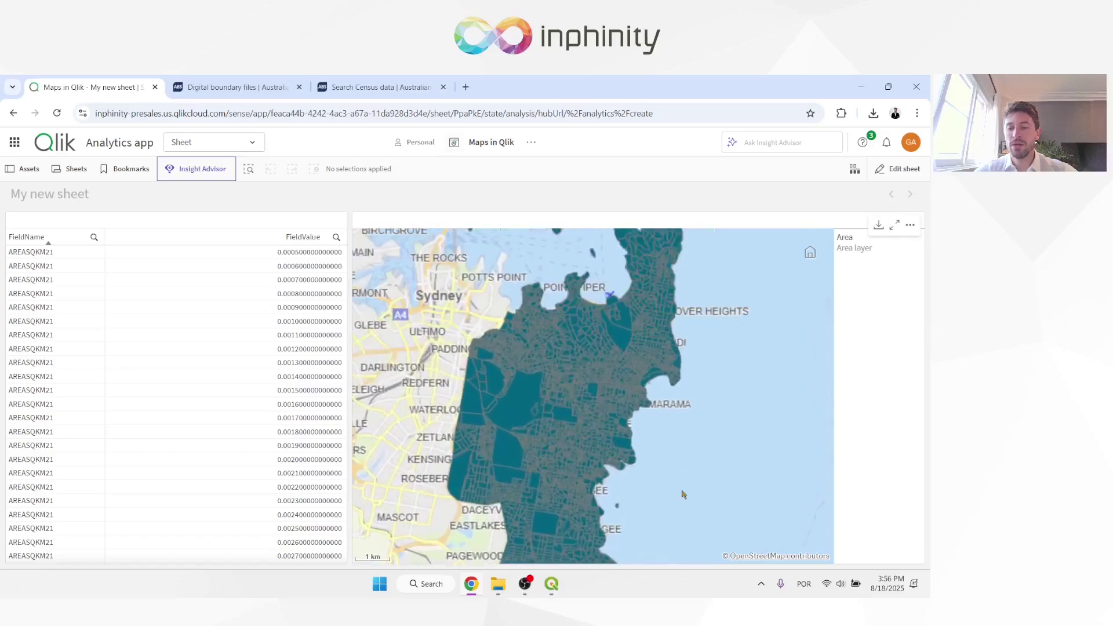
pyautogui.click(683, 495)
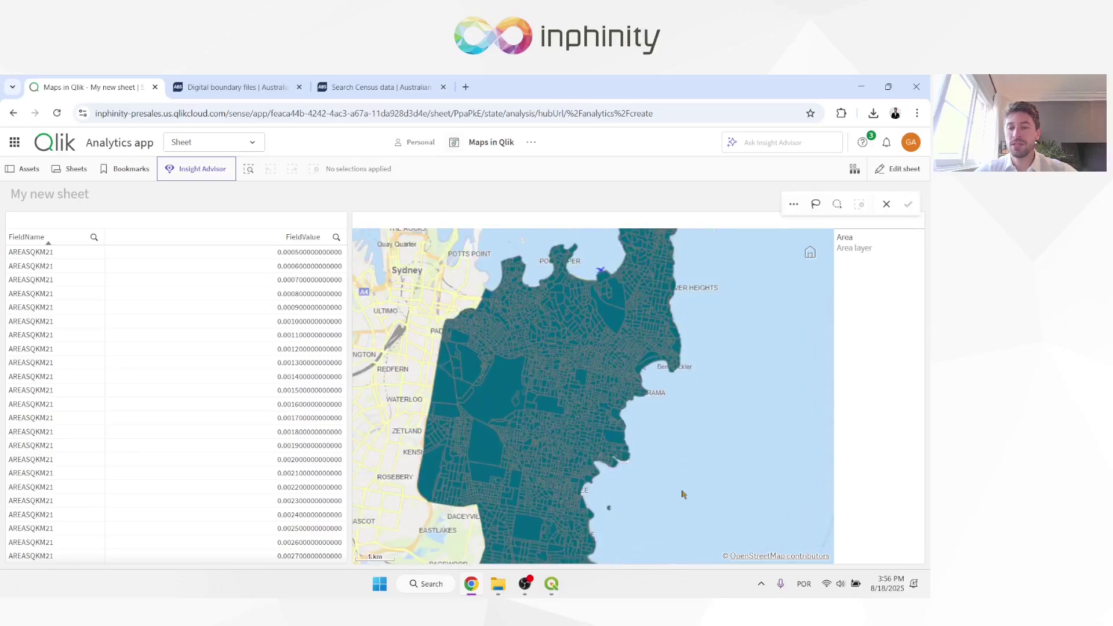
pyautogui.click(816, 204)
pyautogui.moveTo(671, 398); pyautogui.dragTo(622, 385)
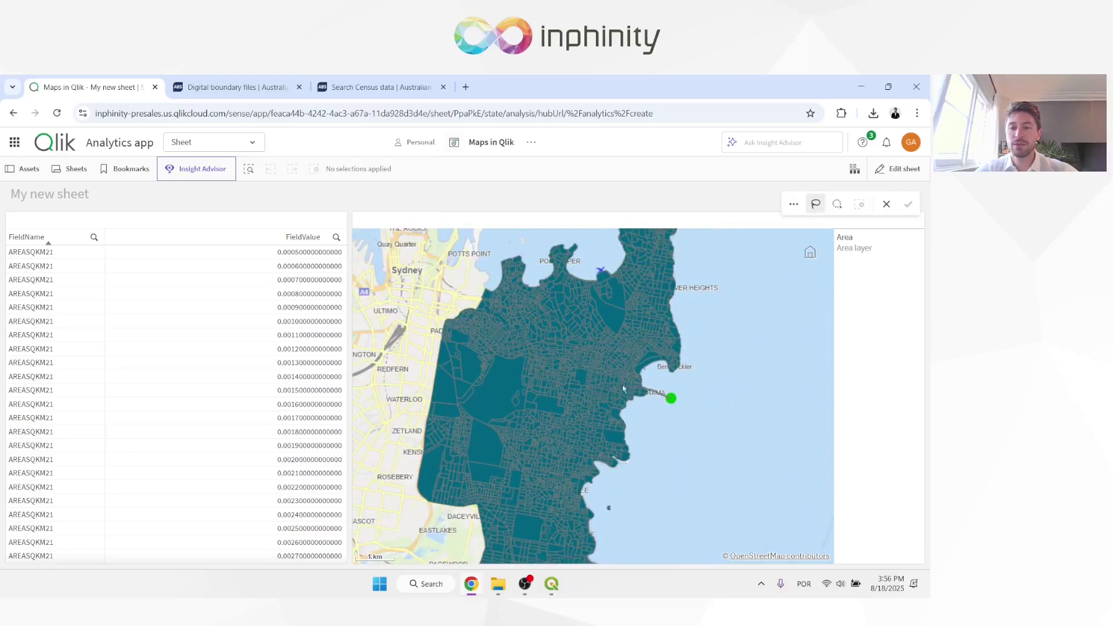
pyautogui.moveTo(593, 428)
pyautogui.mouseDown()
pyautogui.moveTo(640, 471)
pyautogui.moveTo(680, 400)
pyautogui.mouseUp()
pyautogui.click(908, 206)
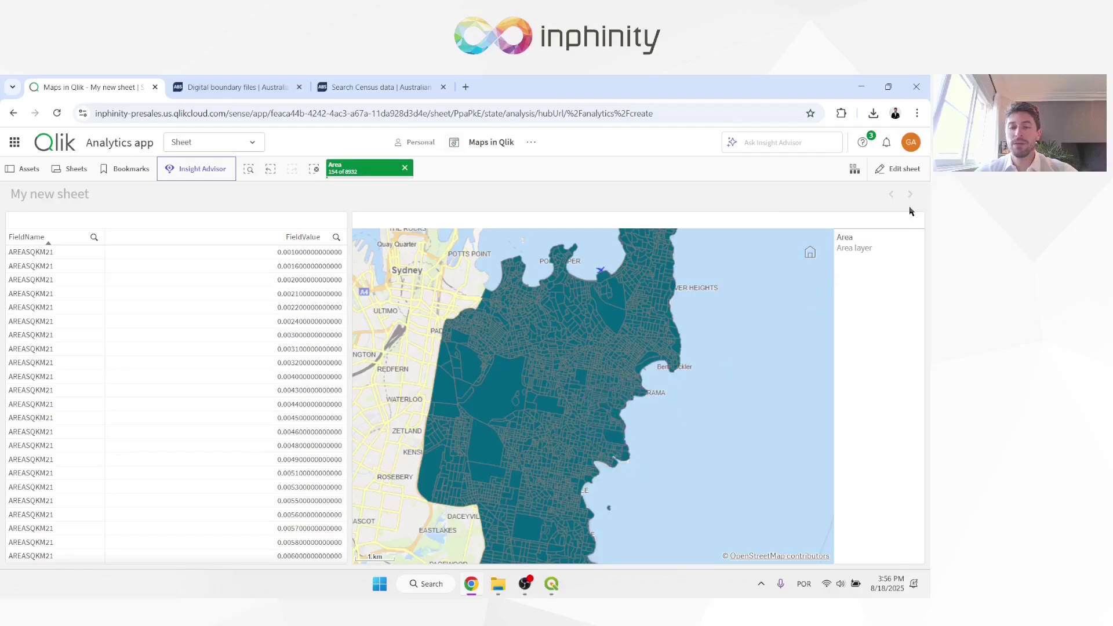
# Switch the area layer to custom colours by dimension, using the Area field.
pyautogui.click(906, 171)
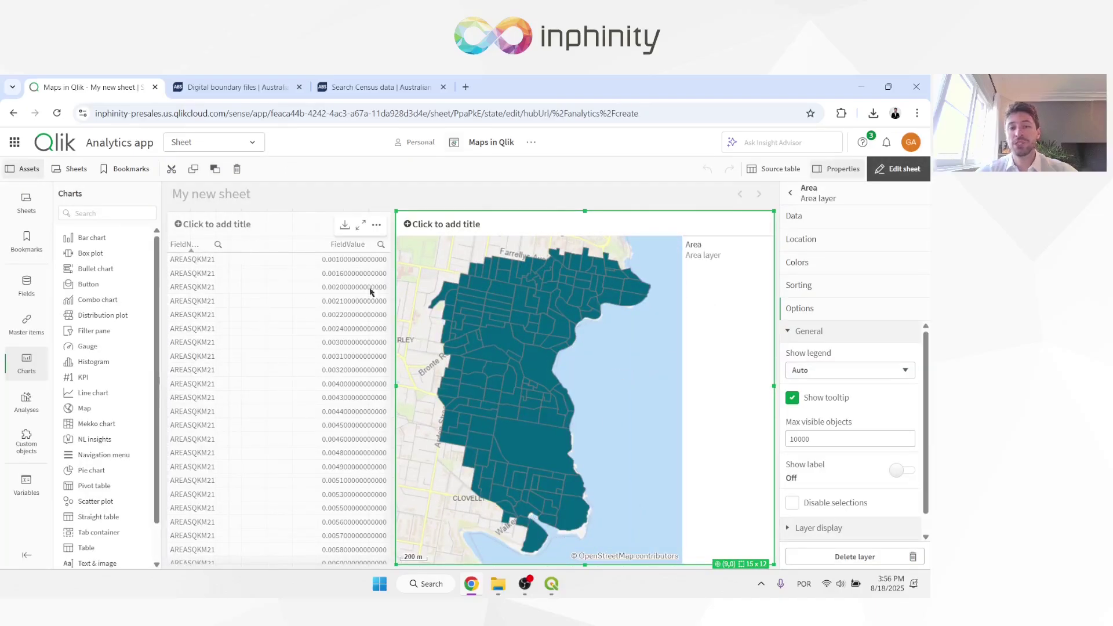
pyautogui.click(823, 333)
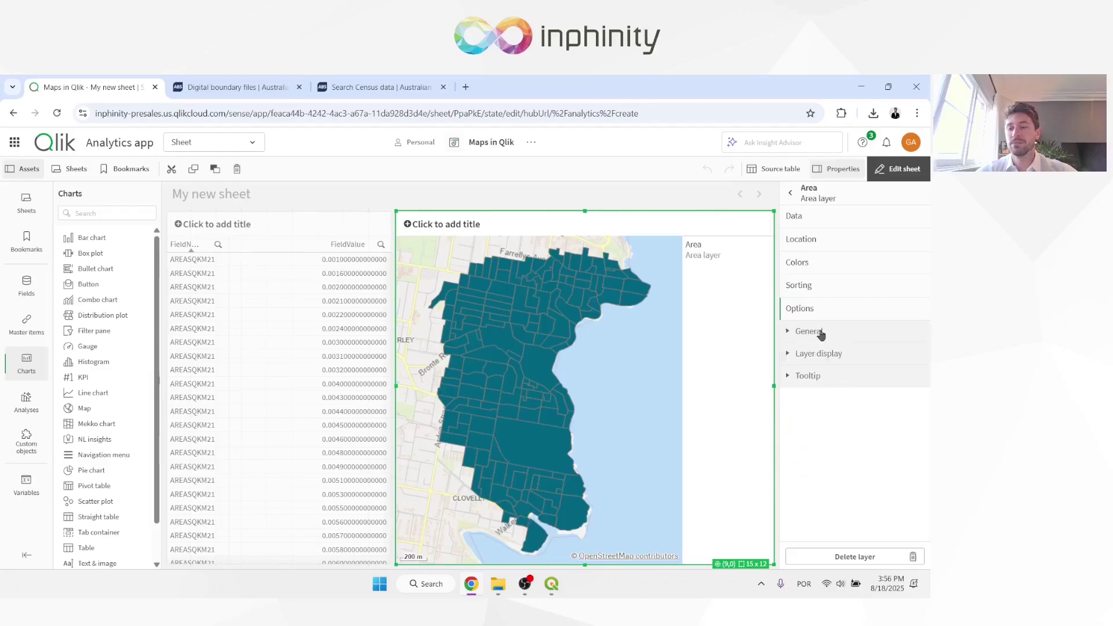
pyautogui.click(821, 375)
pyautogui.click(841, 371)
pyautogui.click(846, 354)
pyautogui.click(846, 354)
pyautogui.click(850, 262)
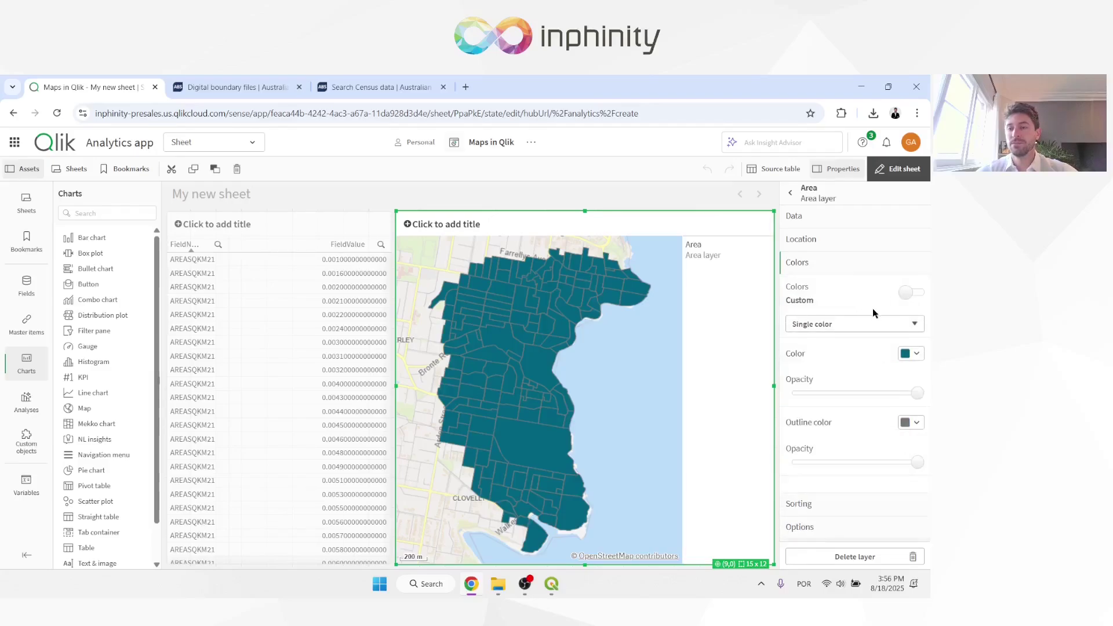
pyautogui.click(865, 323)
pyautogui.click(850, 356)
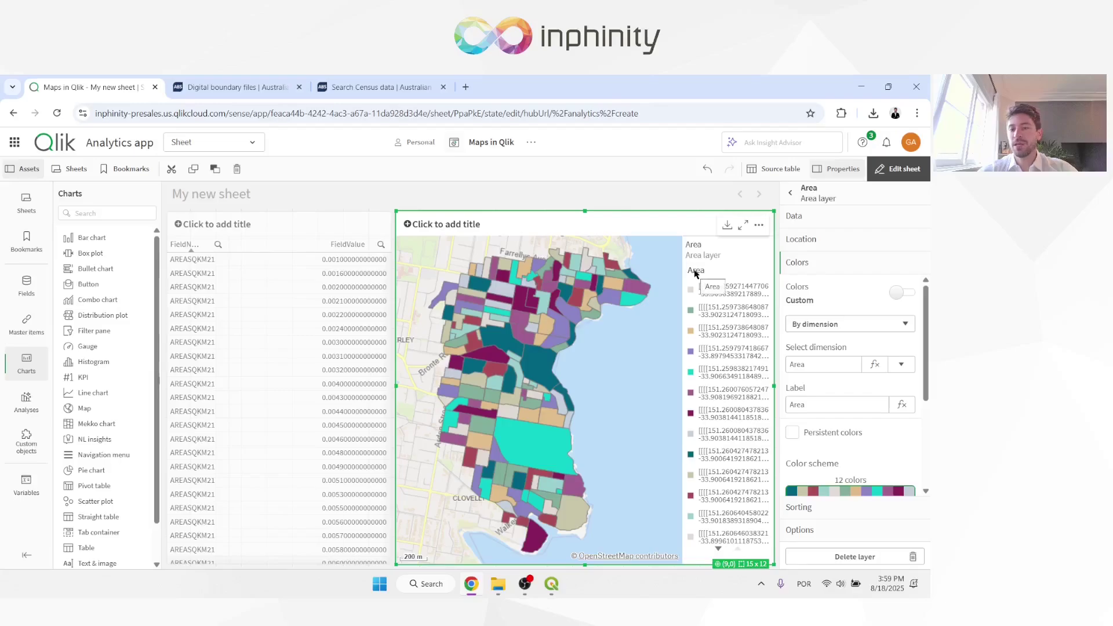
# Set the area layer's tooltip to Custom.
pyautogui.click(815, 530)
pyautogui.click(827, 377)
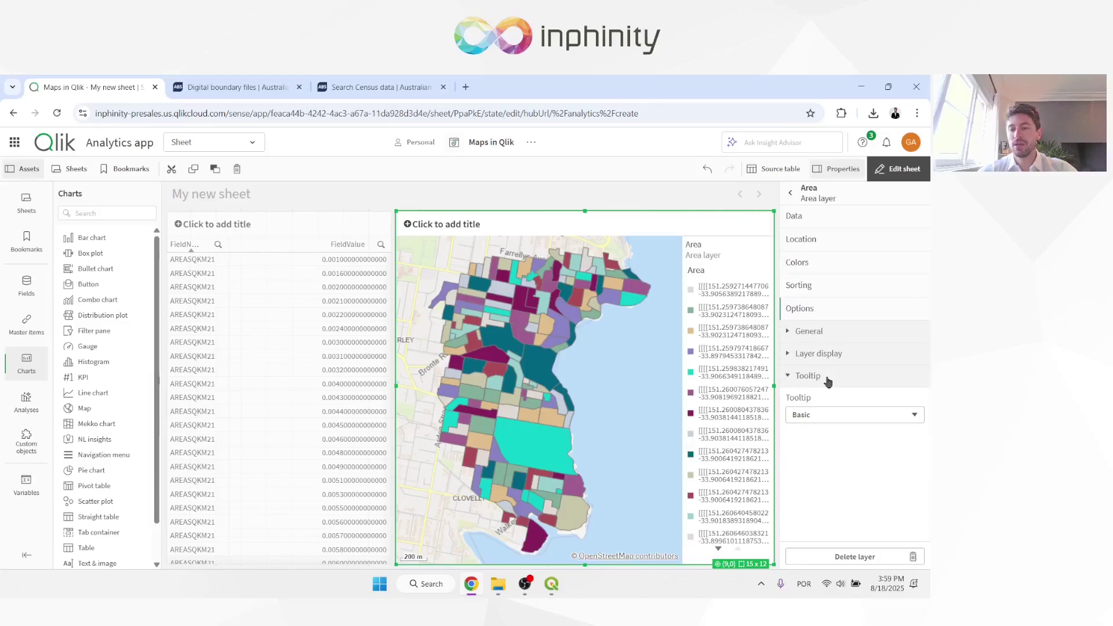
pyautogui.click(848, 415)
pyautogui.click(827, 446)
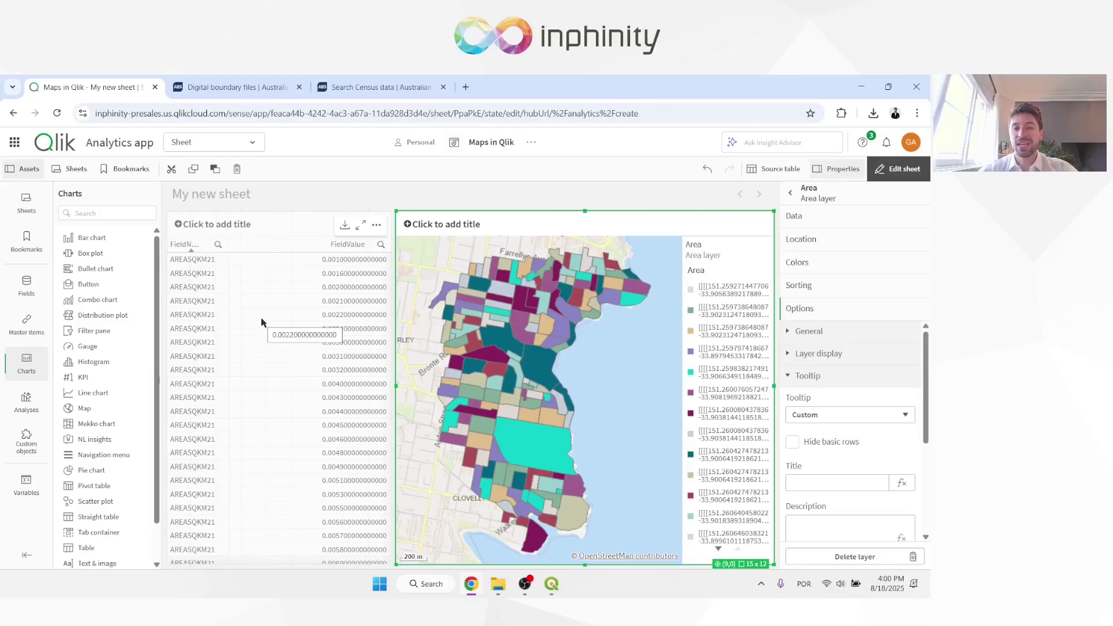
# Look through the table's FieldName values and open the expression editor for the area layer's tooltip description.
pyautogui.click(899, 169)
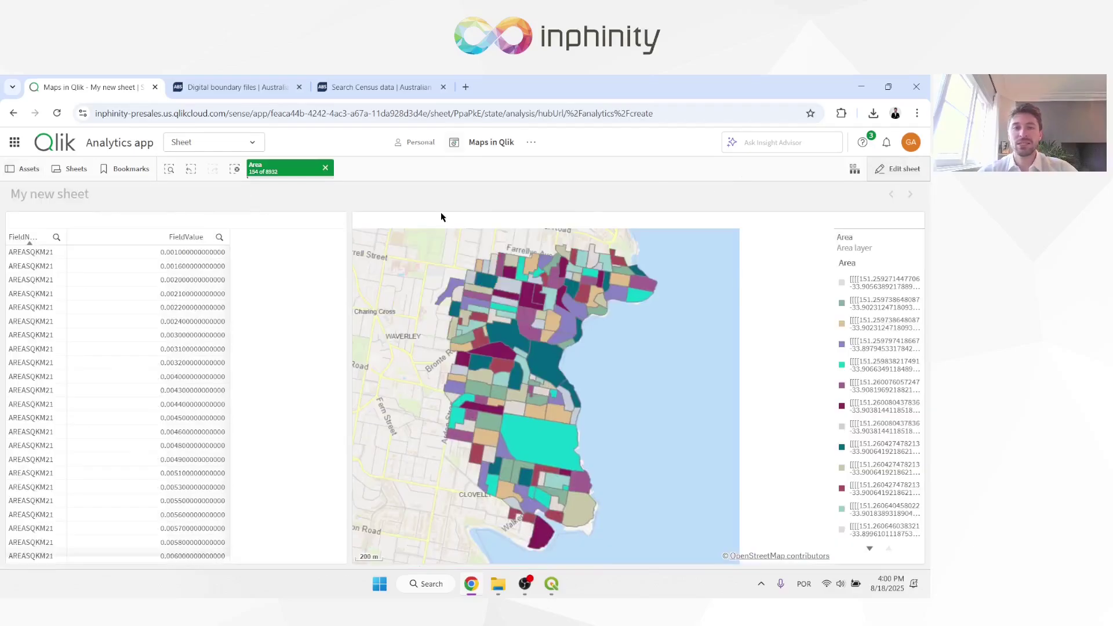
pyautogui.click(94, 238)
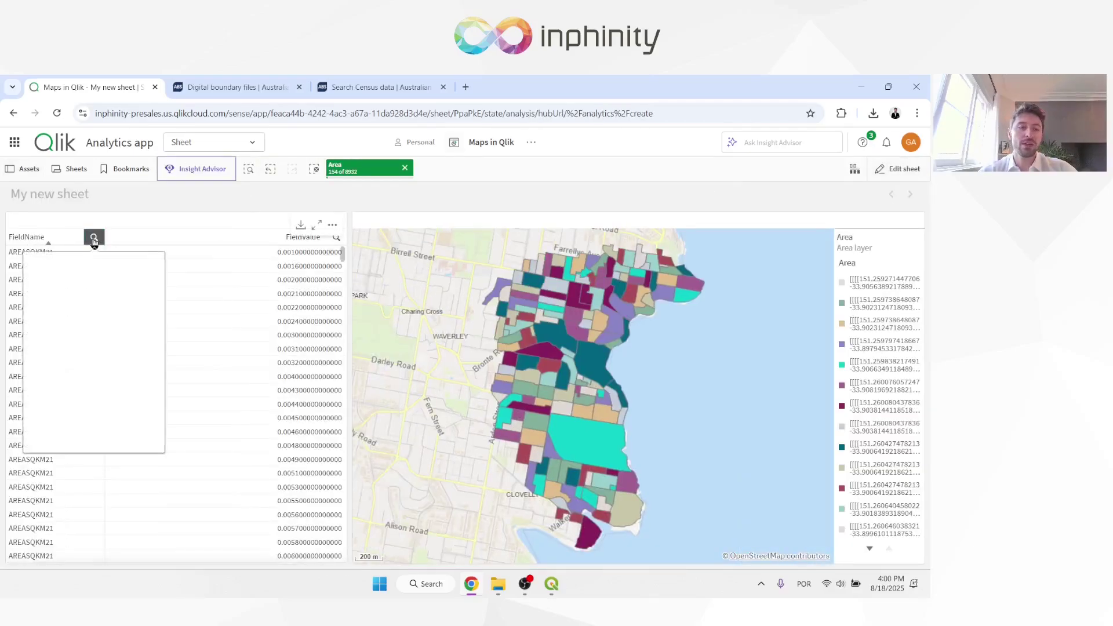
pyautogui.scroll(-5, 65, 401)
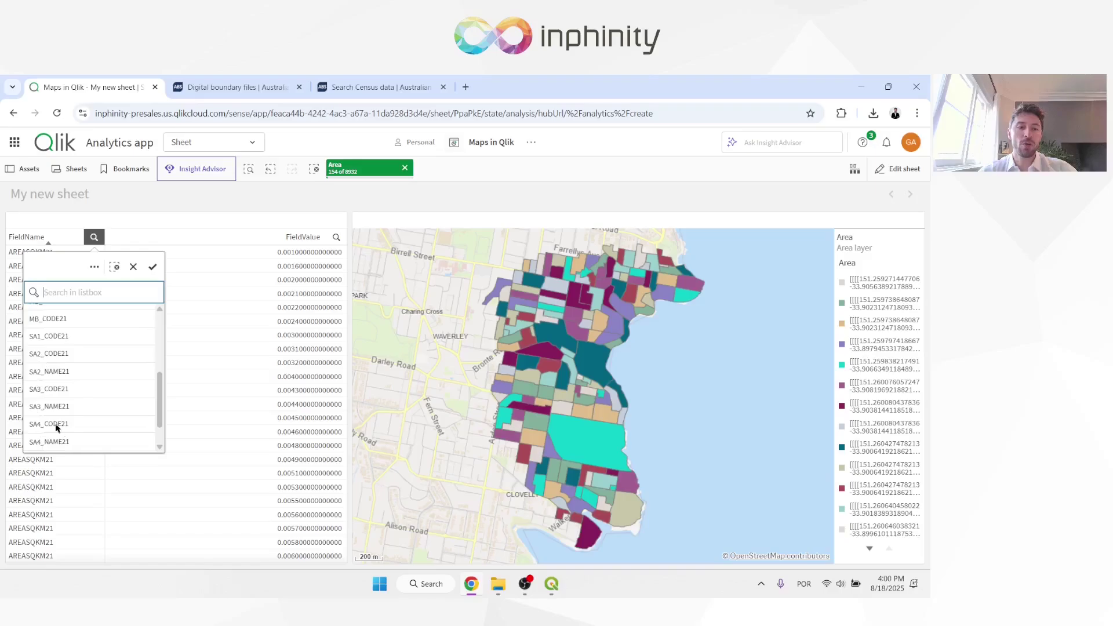
pyautogui.click(898, 169)
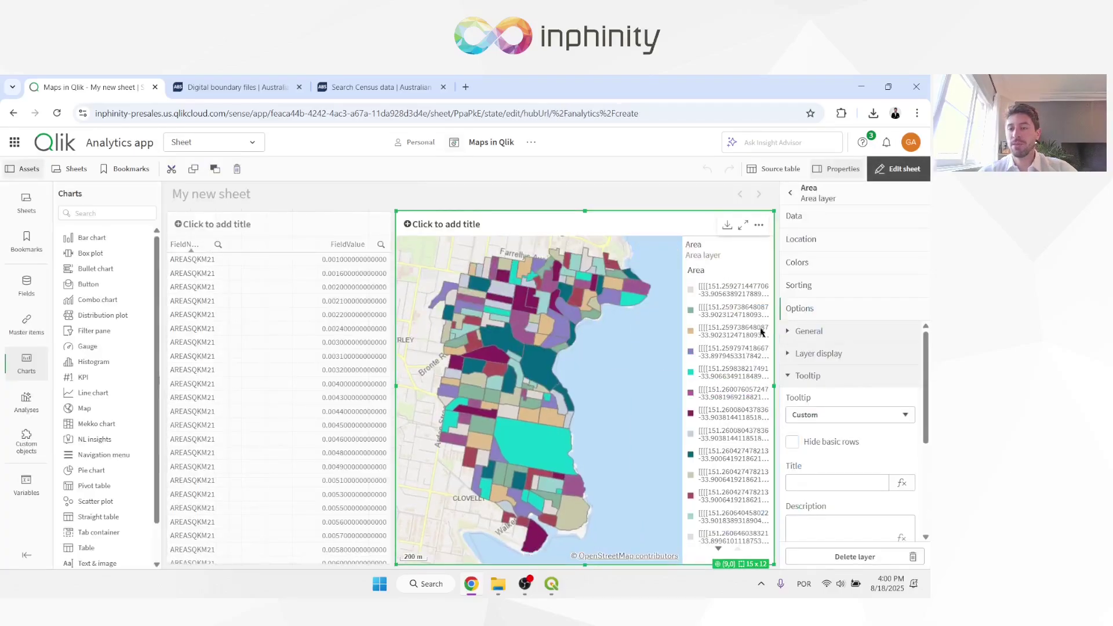
pyautogui.scroll(-1, 829, 423)
pyautogui.click(833, 423)
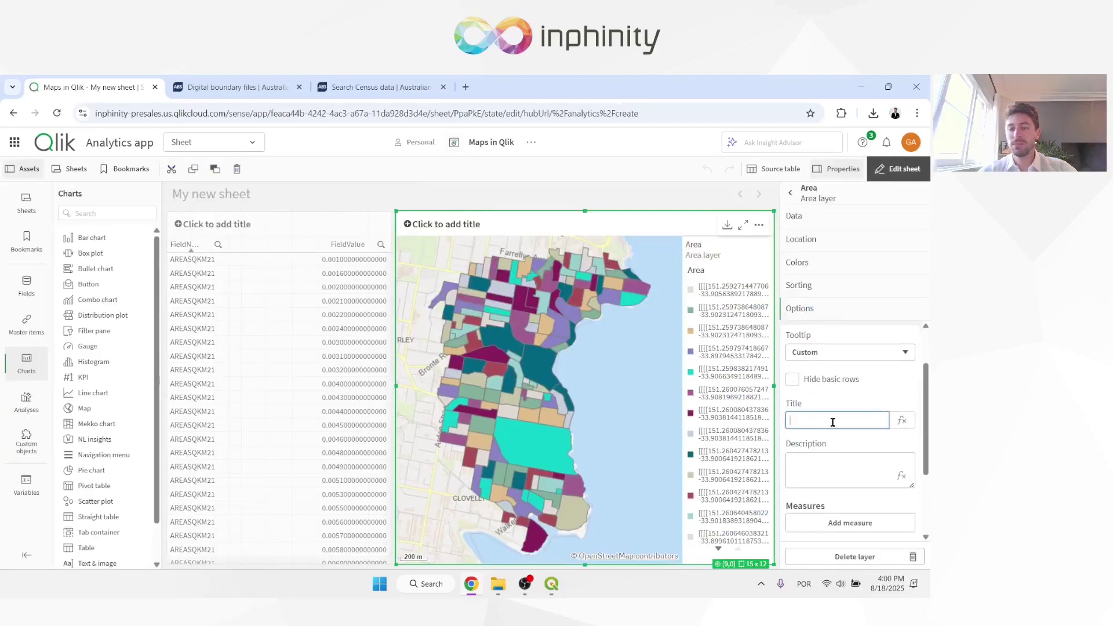
pyautogui.click(901, 477)
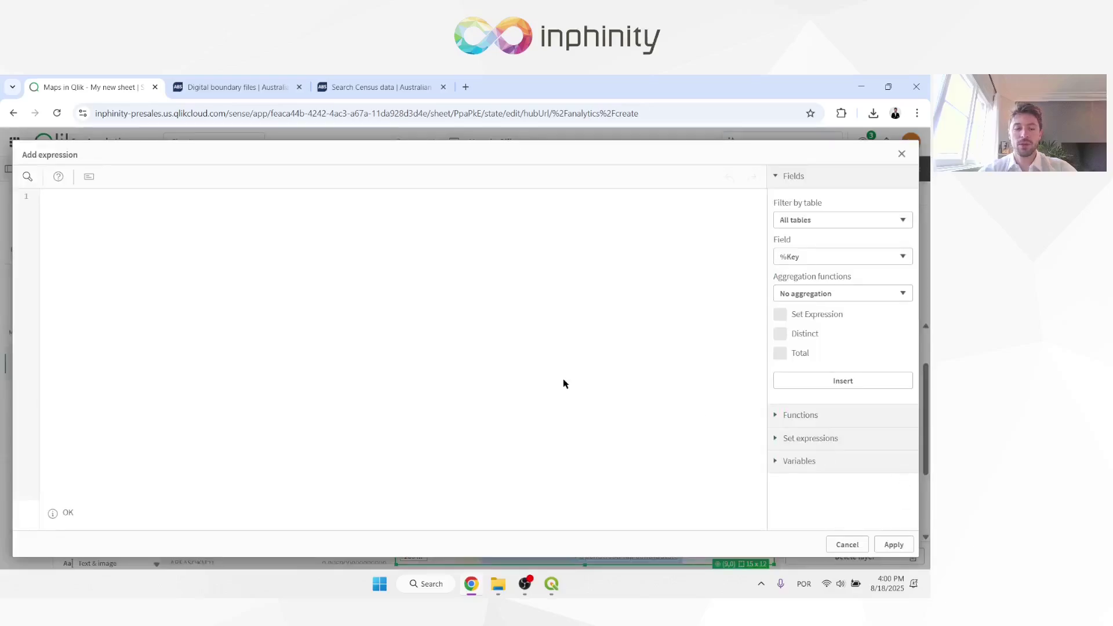
# Begin the tooltip description expression with a distinct concat restricted by the set expression {<FieldName={"SA*"}>}.
pyautogui.write('concat( distinct')
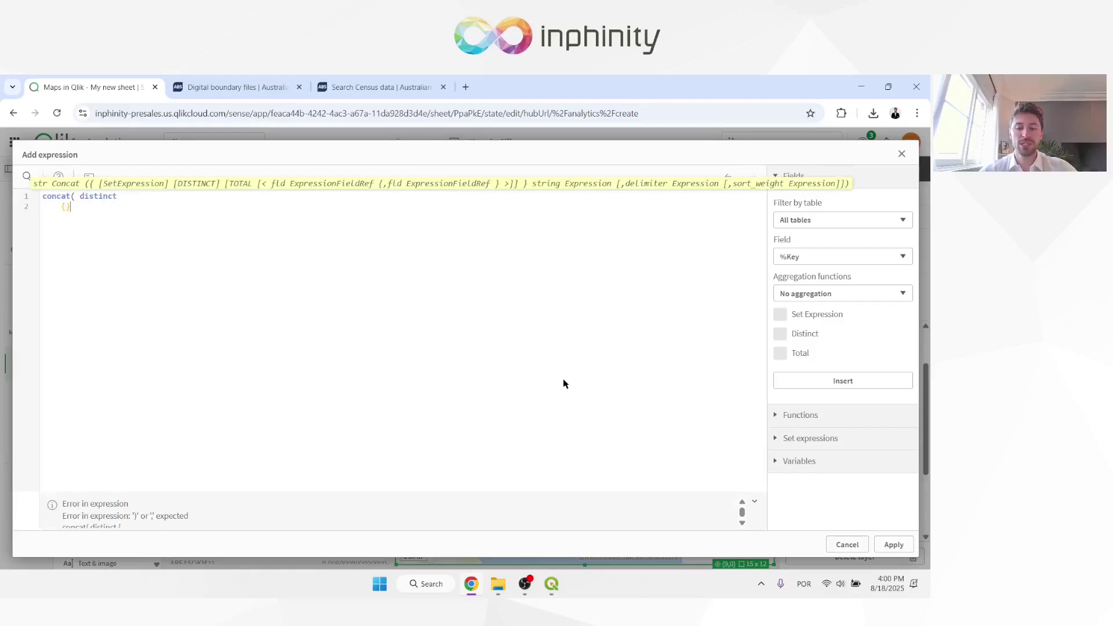
pyautogui.press('Left')
pyautogui.write('<')
pyautogui.write('Fiel')
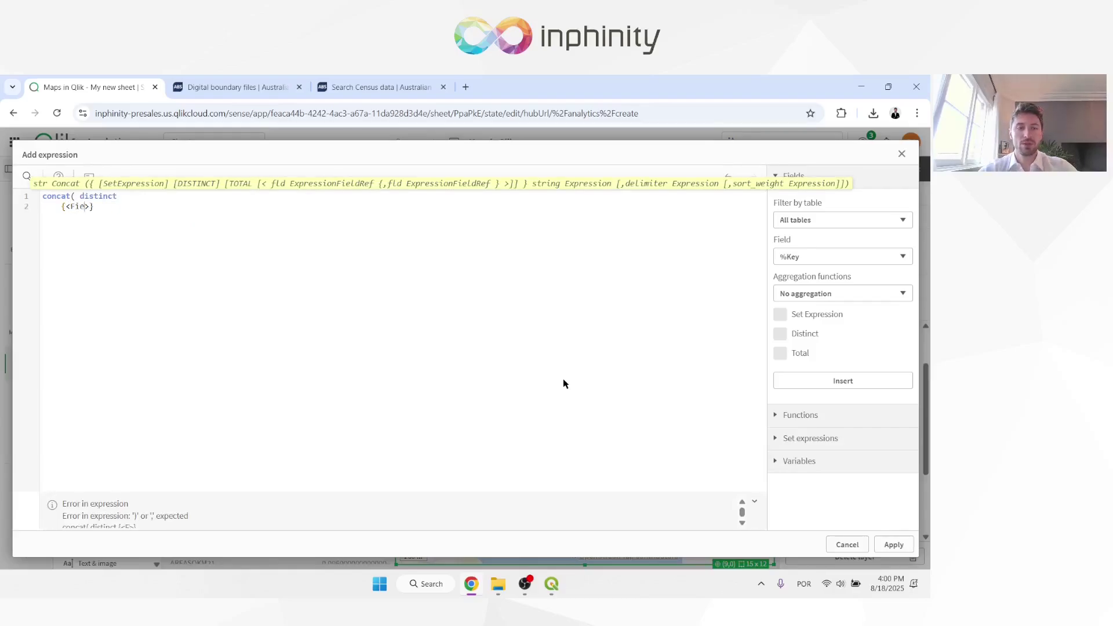
pyautogui.press('Down')
pyautogui.press('Down')
pyautogui.press('Return')
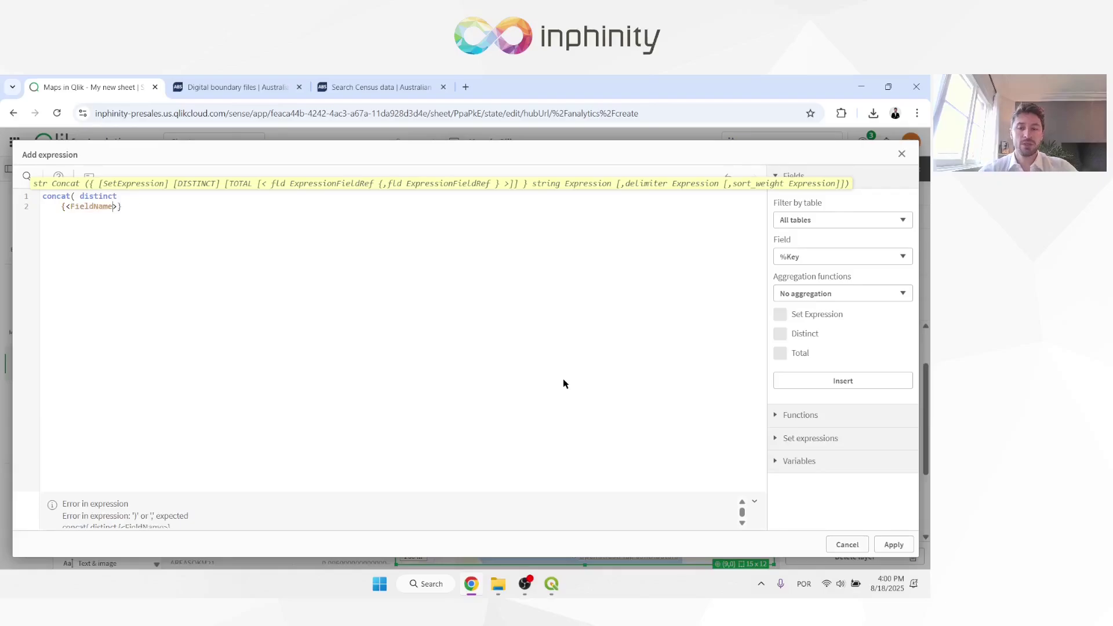
pyautogui.write('={"SA*')
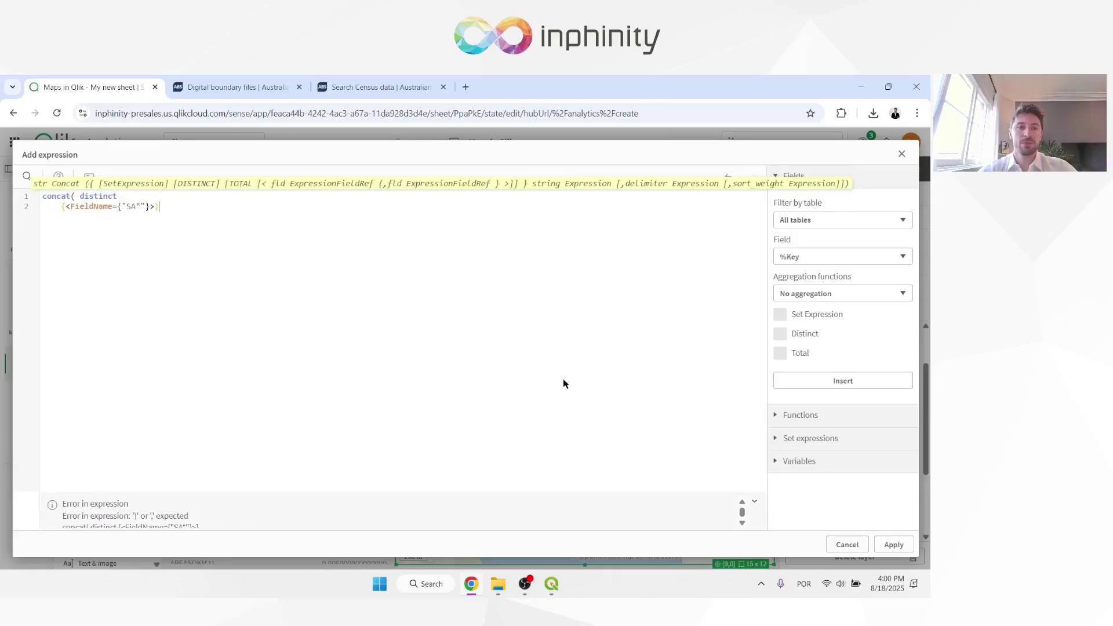
pyautogui.press('Return')
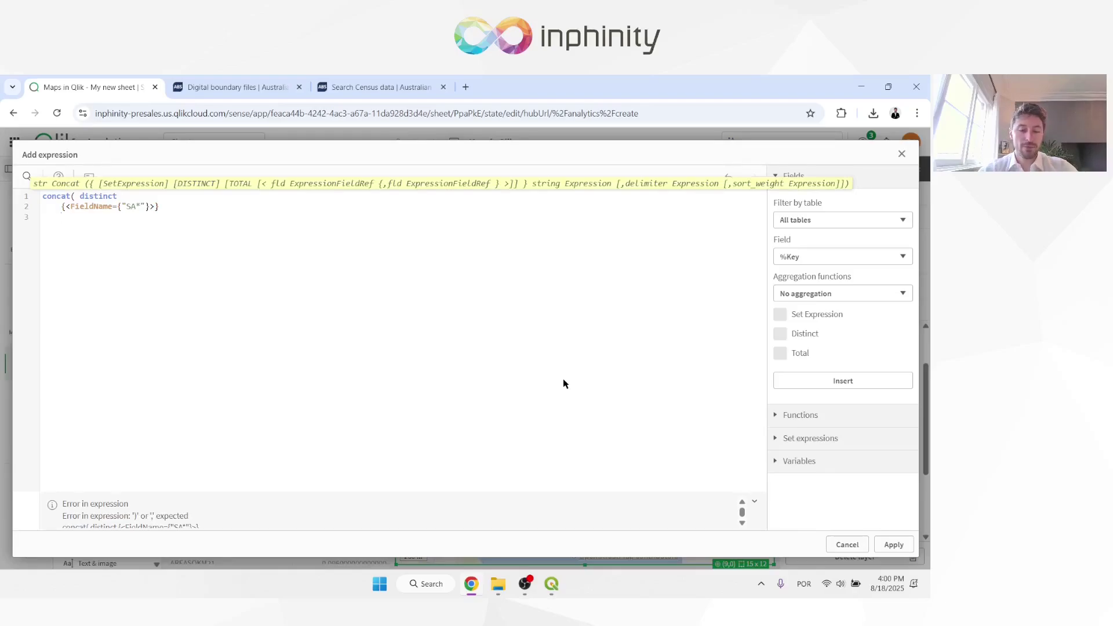
# Add FieldName&': '& FieldValue as the string that the concat expression joins.
pyautogui.write('Field')
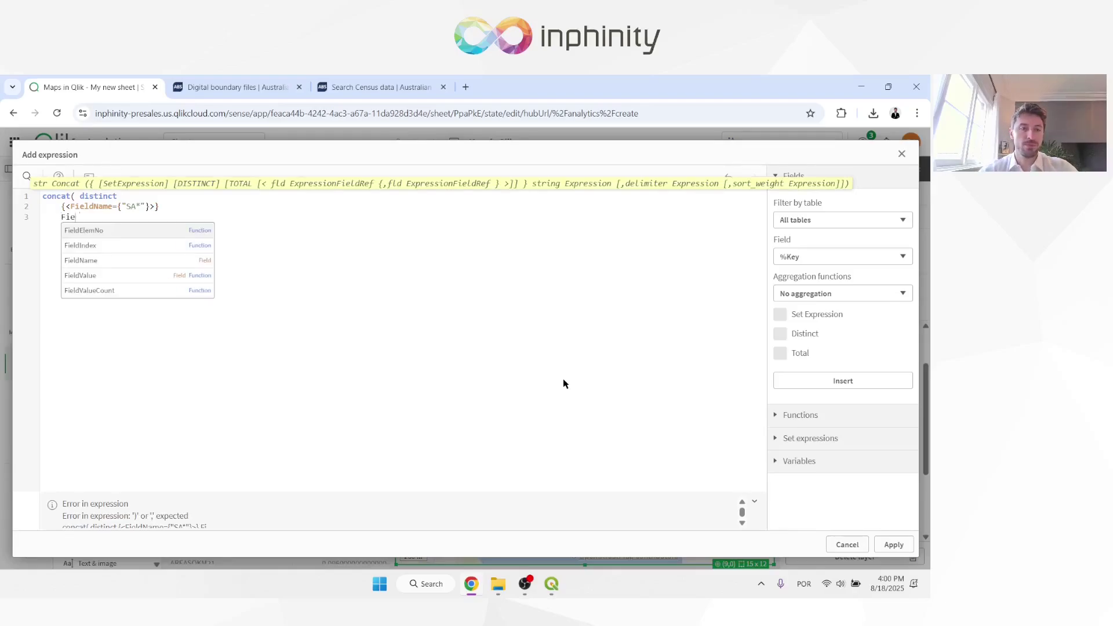
pyautogui.press('Down')
pyautogui.press('Down')
pyautogui.press('Down')
pyautogui.press('Return')
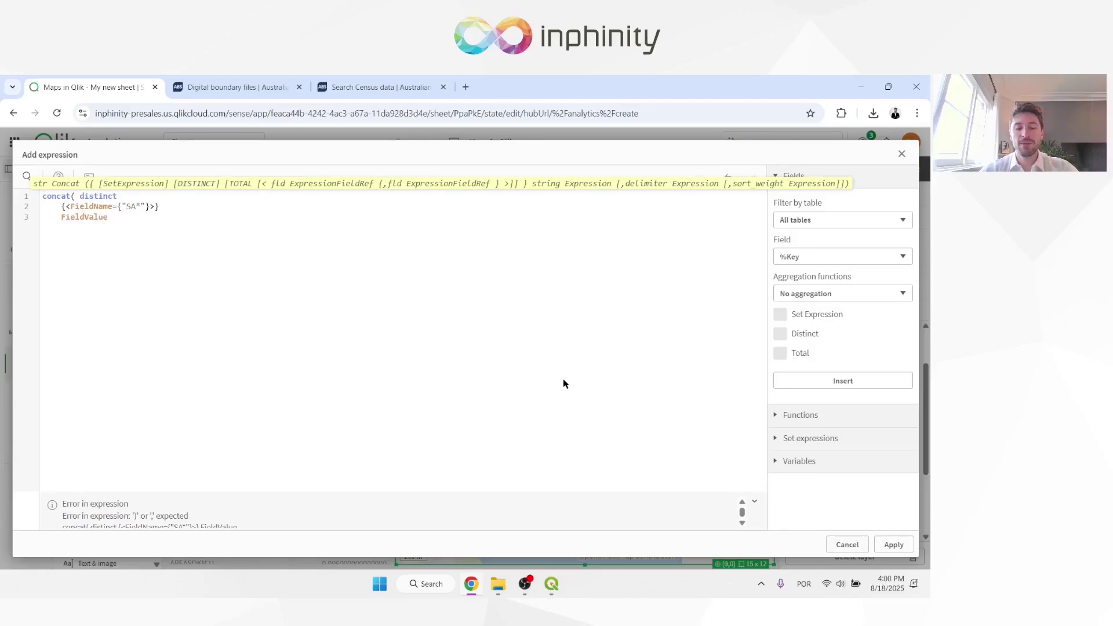
pyautogui.press('Home')
pyautogui.write('Field')
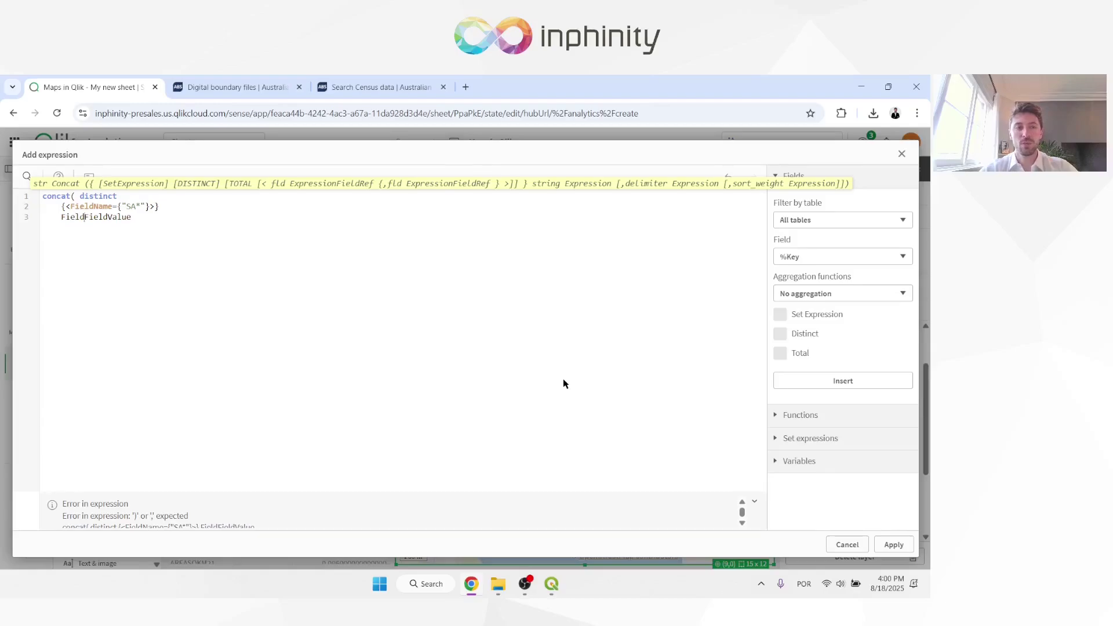
pyautogui.hotkey('ctrl', 'space')
pyautogui.press('Down')
pyautogui.press('Down')
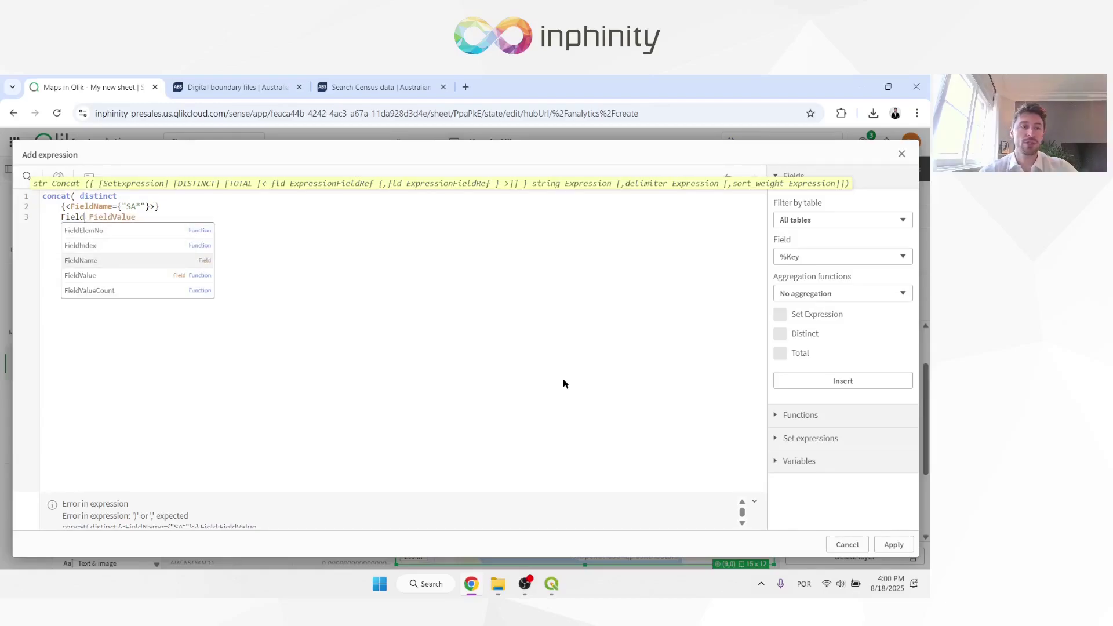
pyautogui.press('Return')
pyautogui.write("&': '")
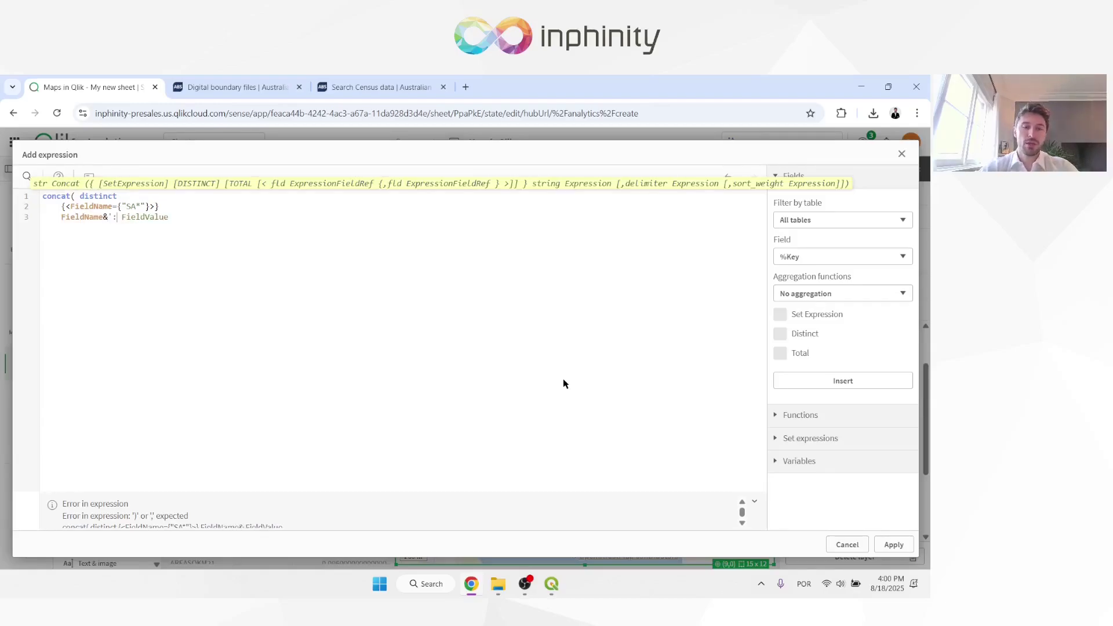
pyautogui.write('&')
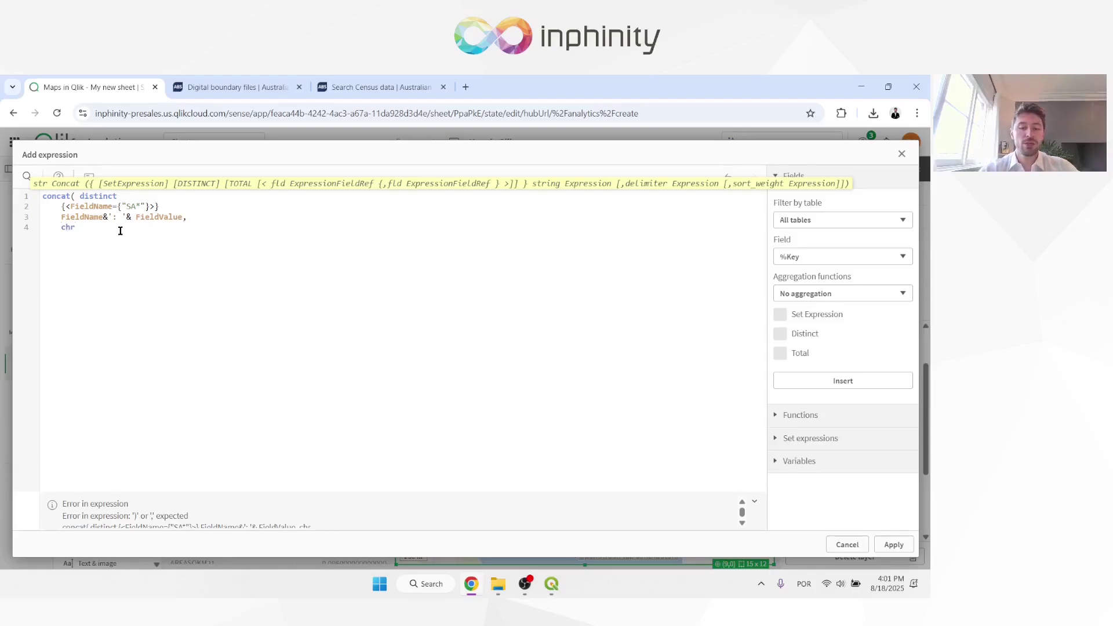
# Use chr(10) as the concat delimiter, close the expression and apply it to the tooltip description.
pyautogui.write('(10)')
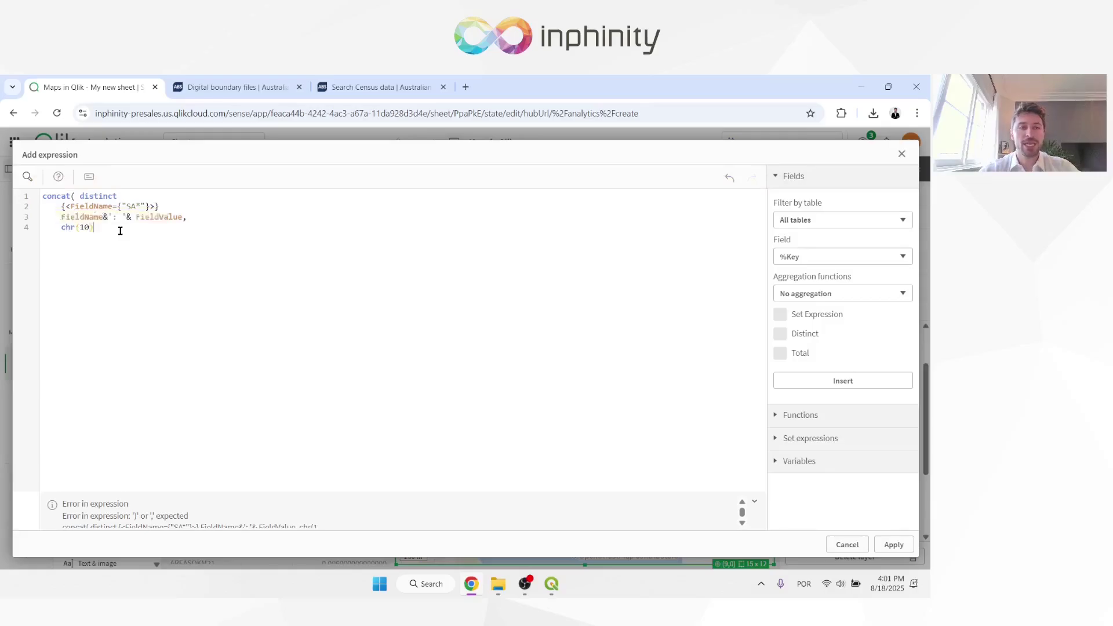
pyautogui.press('Return')
pyautogui.write(')')
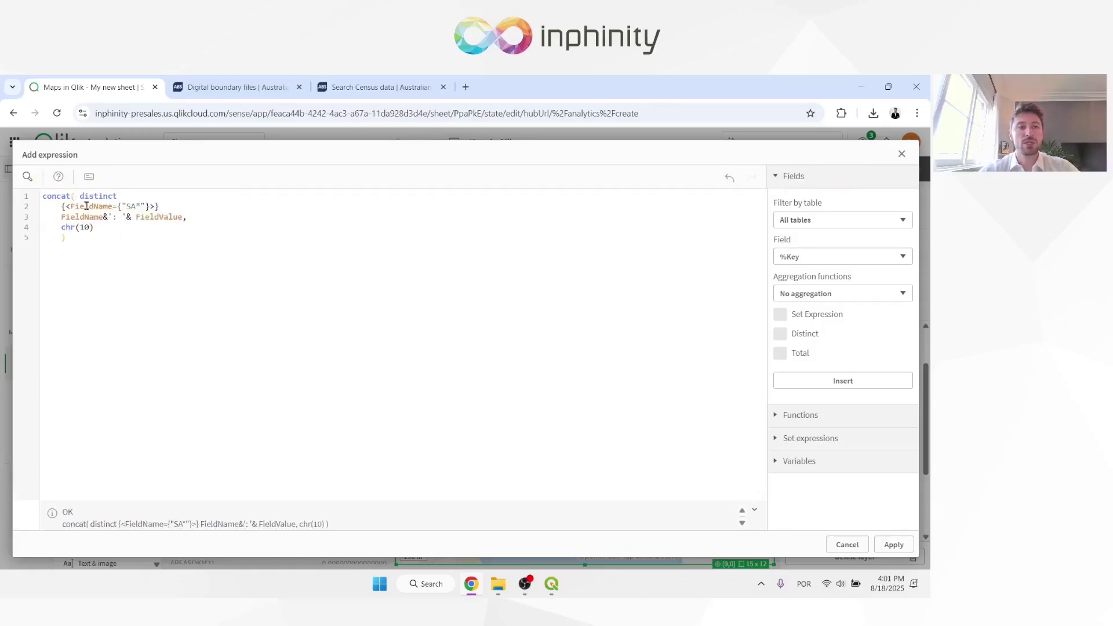
pyautogui.click(893, 545)
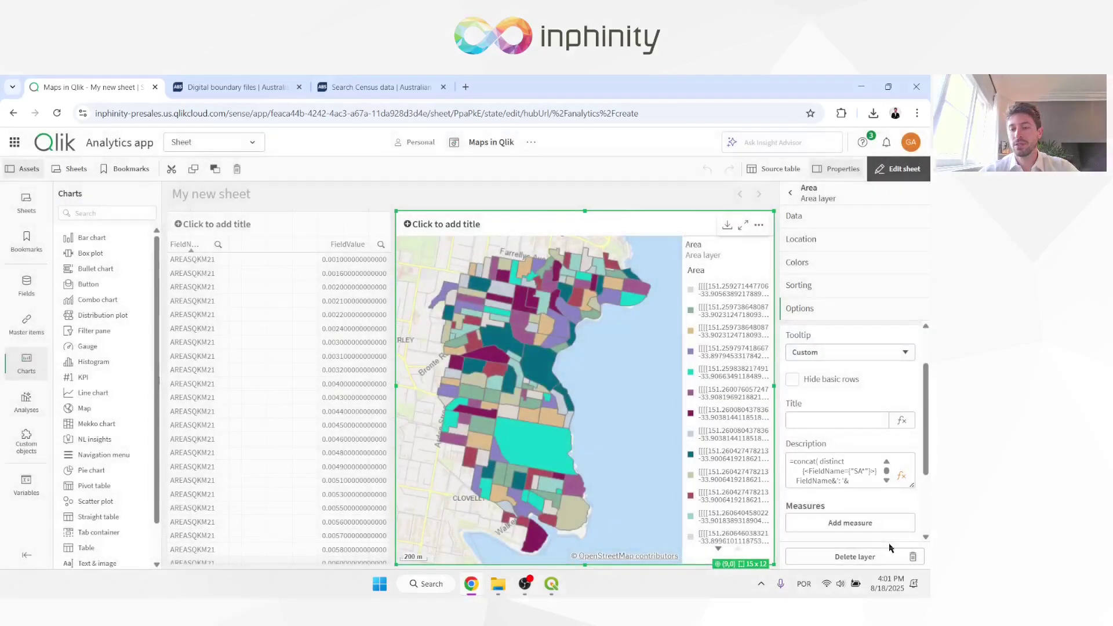
# Turn off the map's legend, finish editing the sheet and check the tooltip of a coastal mesh block.
pyautogui.click(837, 266)
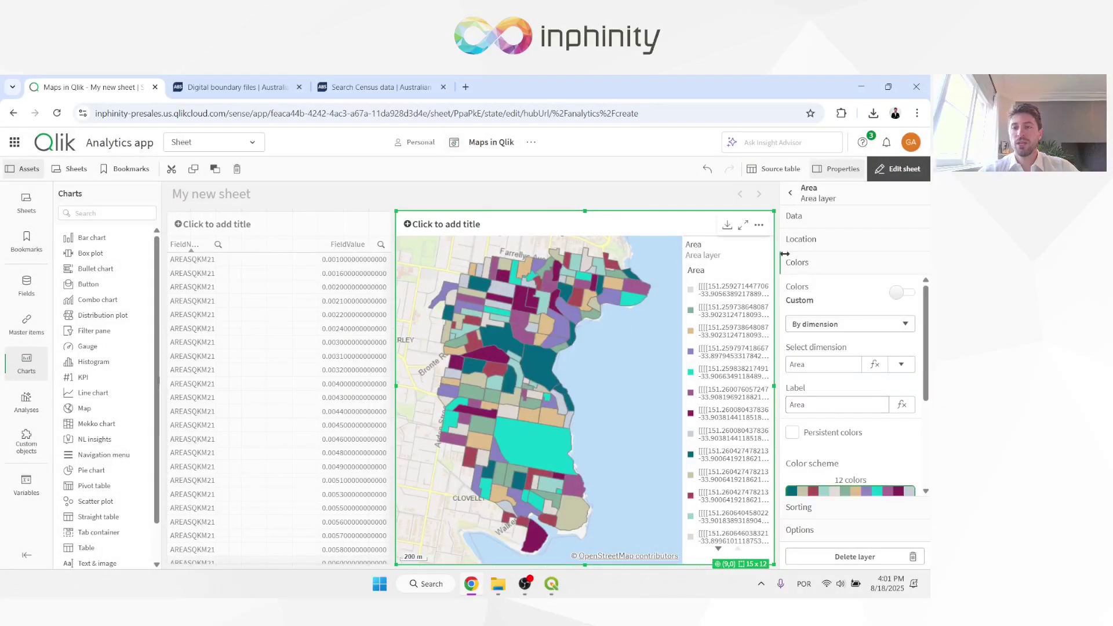
pyautogui.click(791, 194)
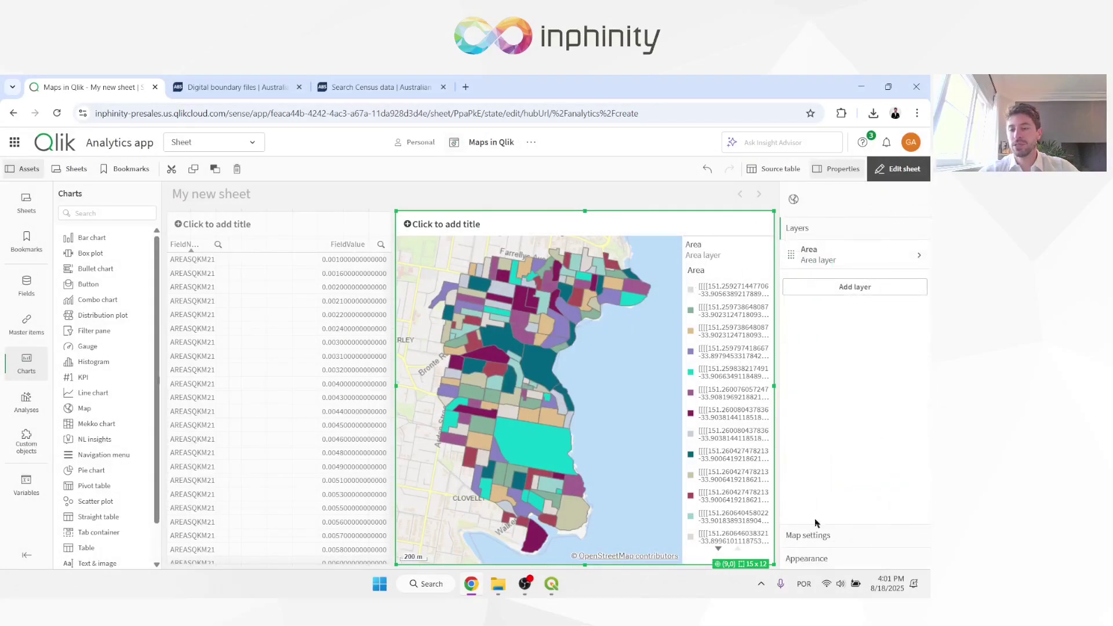
pyautogui.click(827, 540)
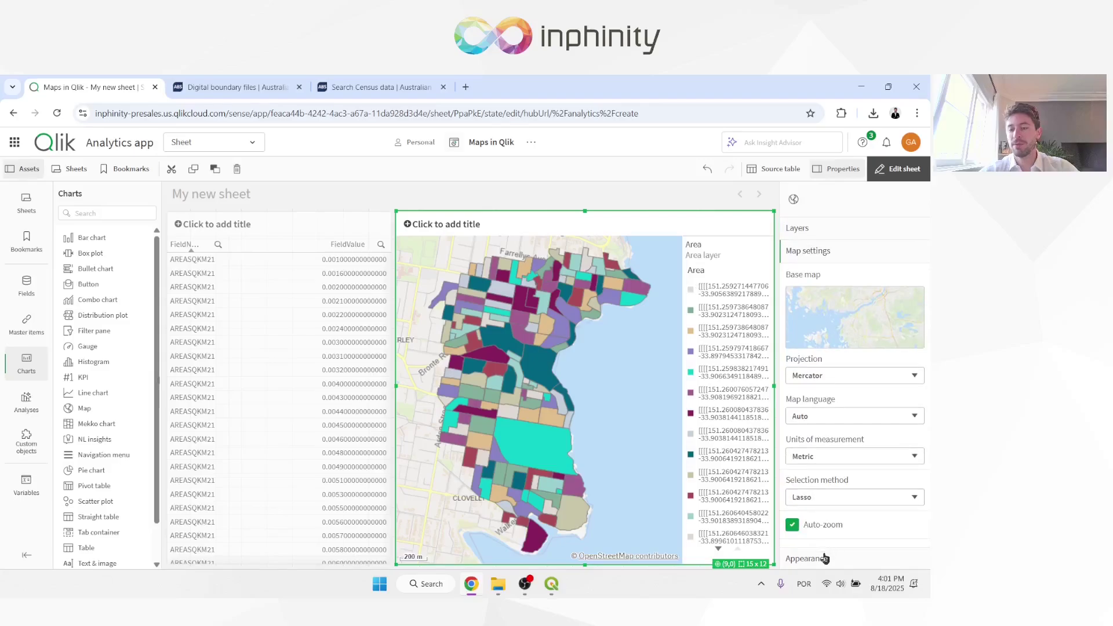
pyautogui.click(825, 557)
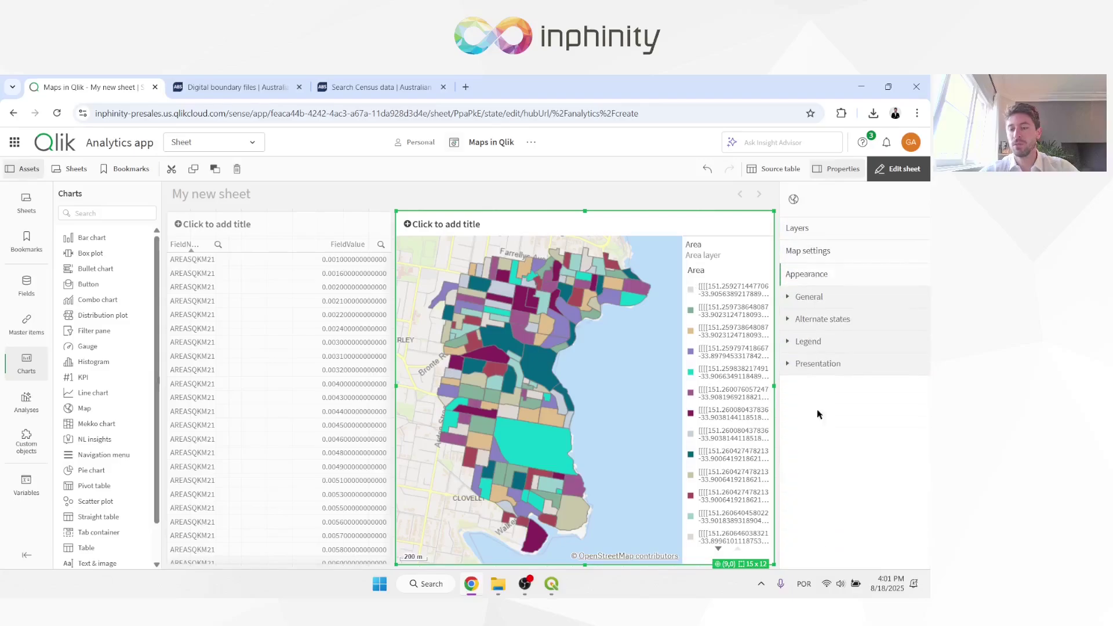
pyautogui.click(846, 342)
pyautogui.click(907, 374)
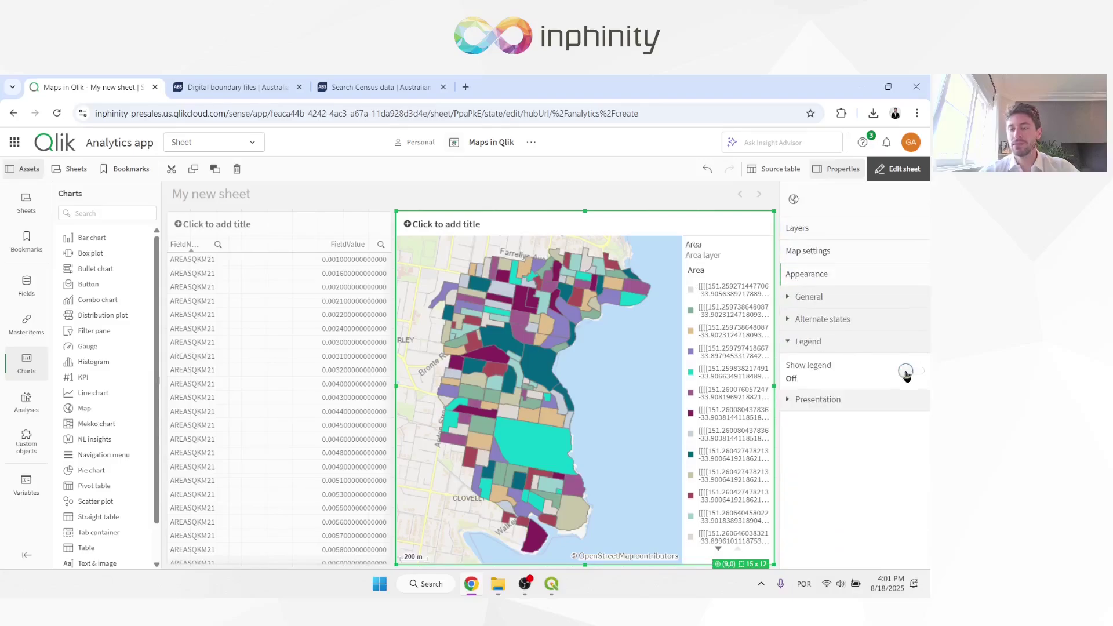
pyautogui.click(899, 169)
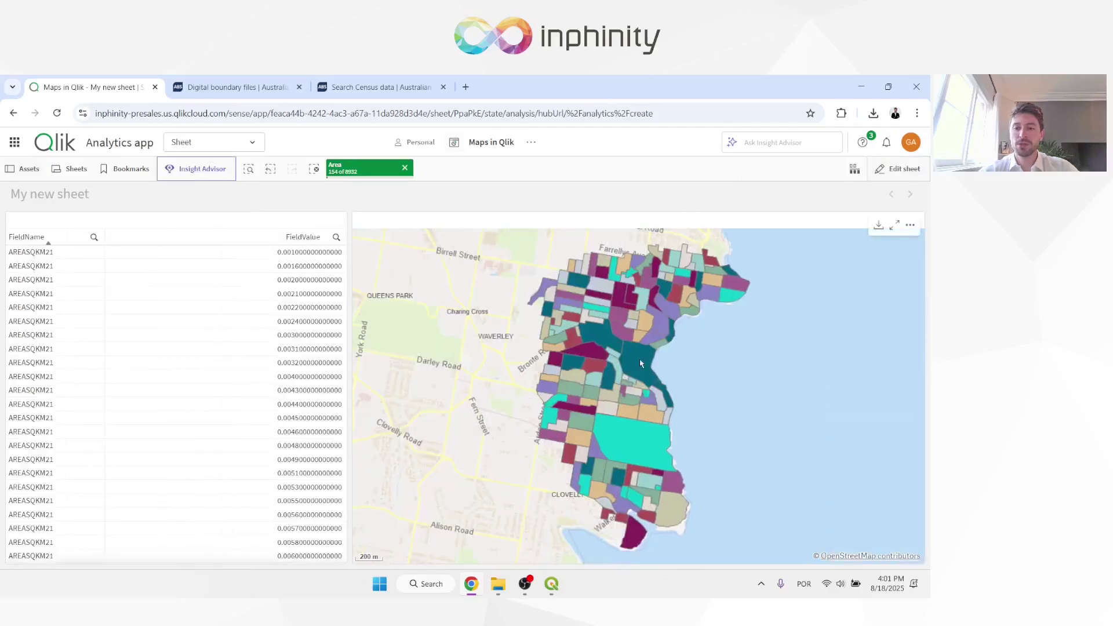
pyautogui.moveTo(640, 363)
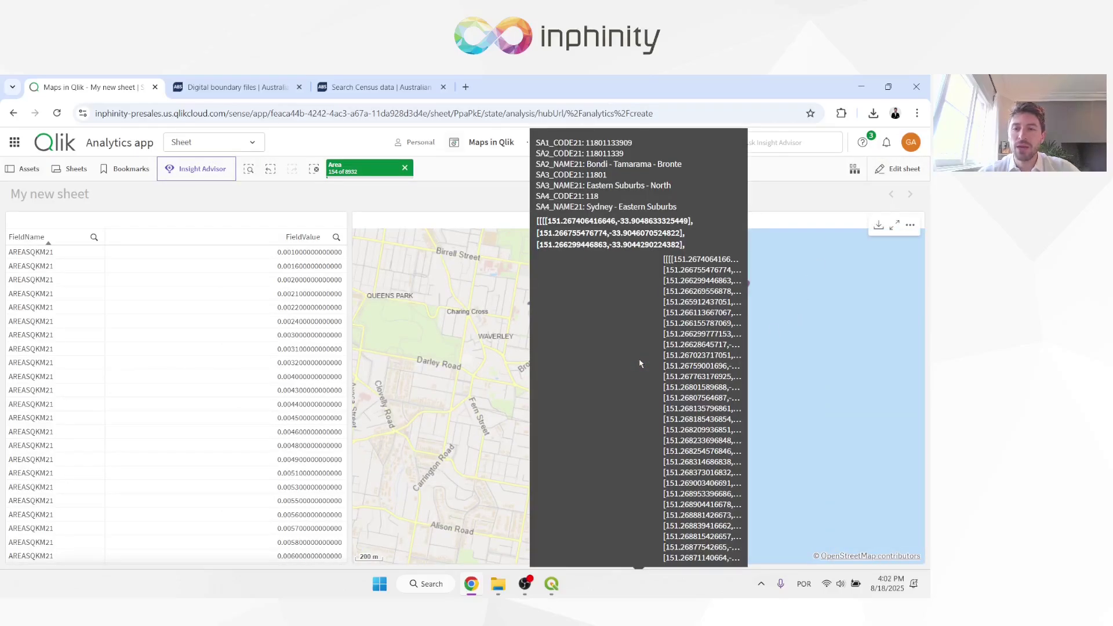
# Reopen the sheet for editing, hide the basic rows in the area layer's tooltip and finish editing.
pyautogui.click(899, 169)
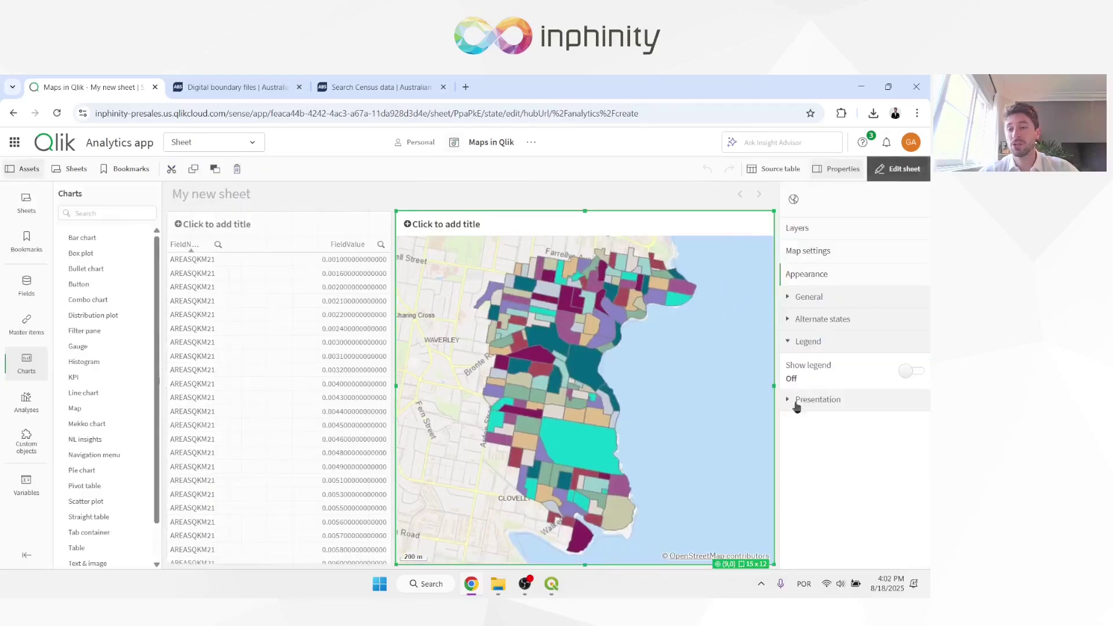
pyautogui.click(803, 229)
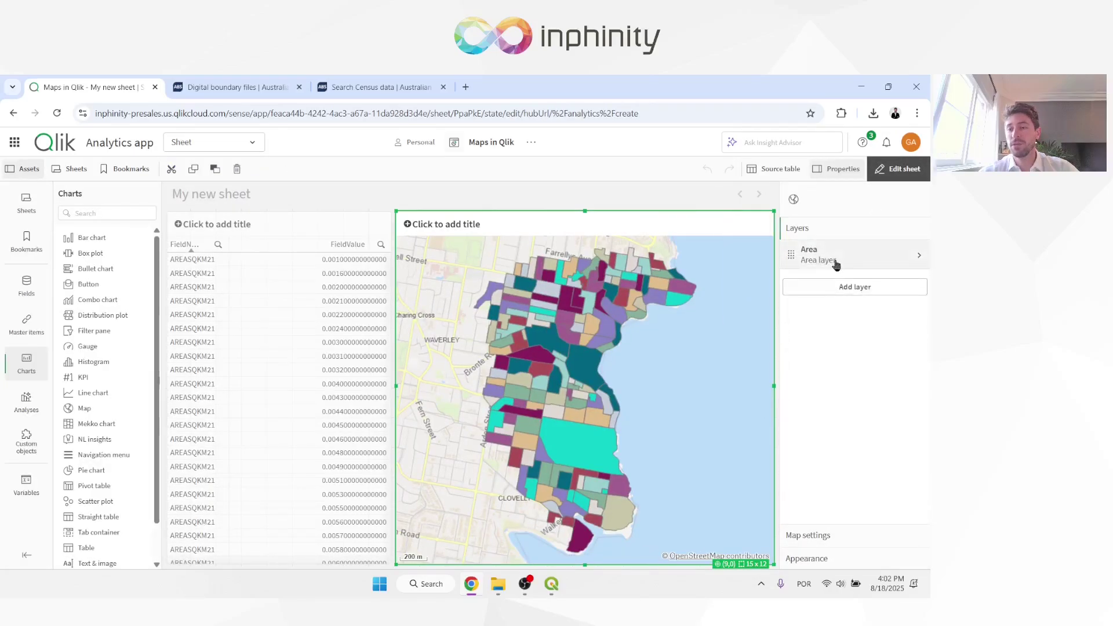
pyautogui.click(836, 262)
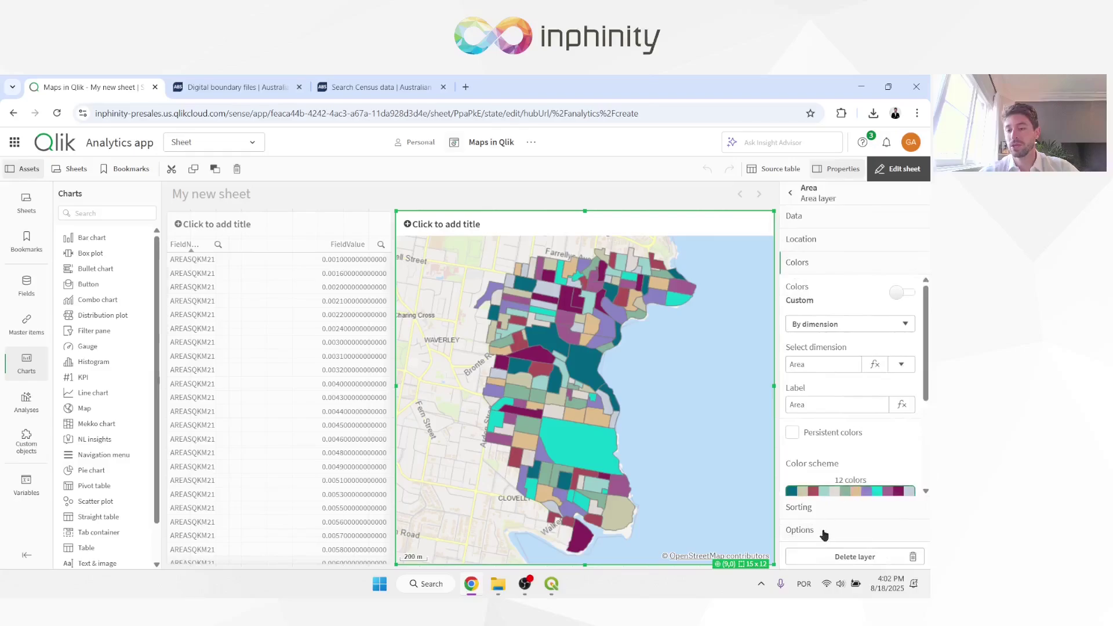
pyautogui.click(824, 534)
pyautogui.click(835, 444)
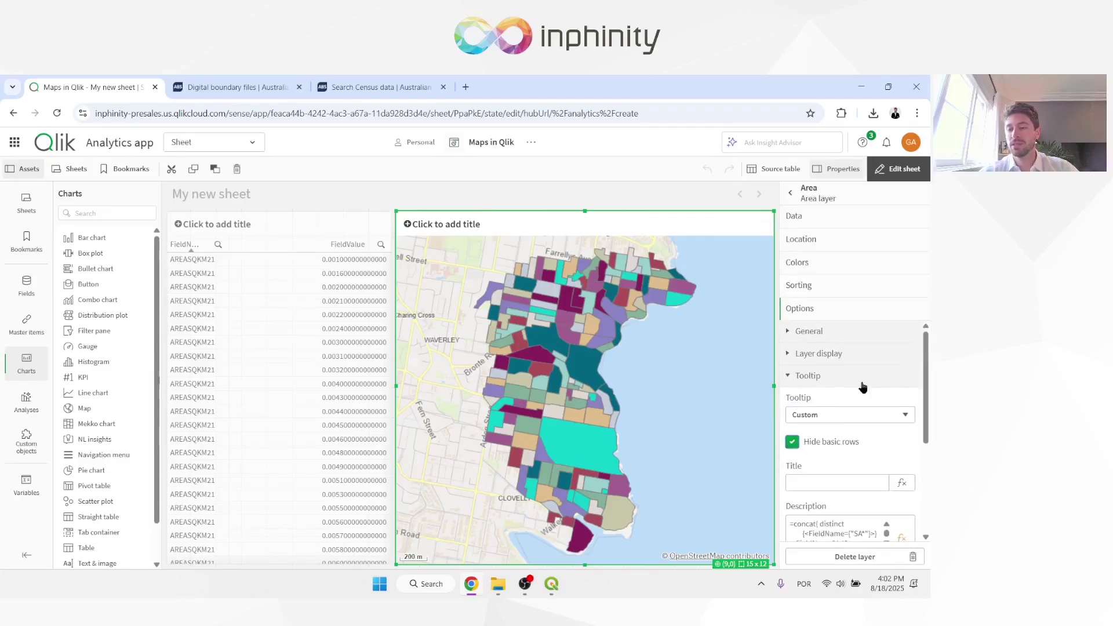
pyautogui.click(898, 169)
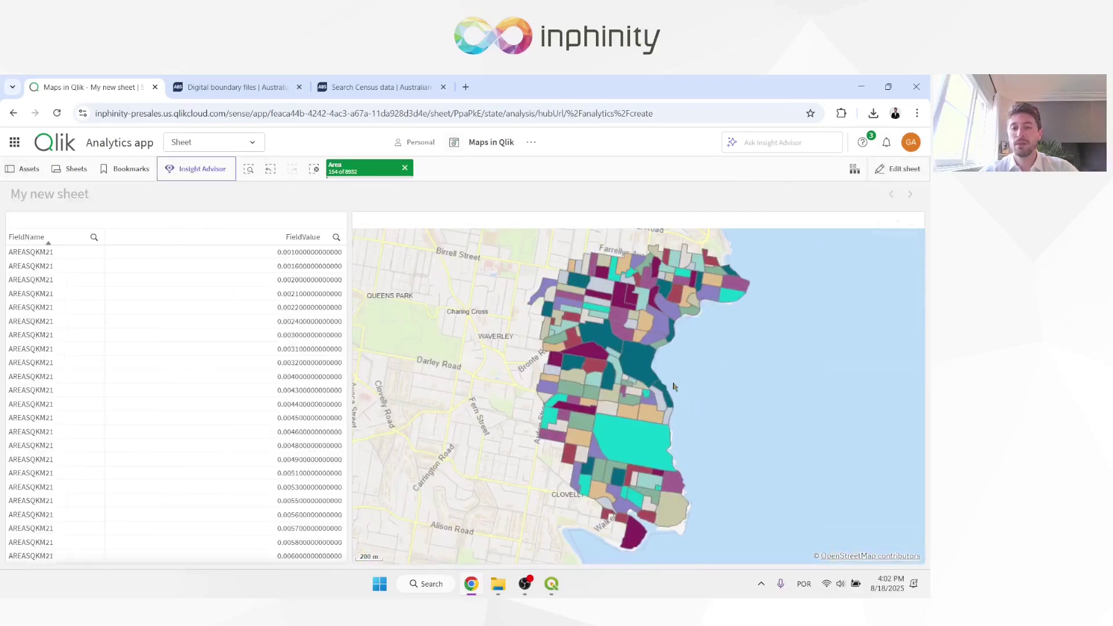
# Examine the custom tooltips of several mesh blocks along the coast near Bronte.
pyautogui.moveTo(662, 324)
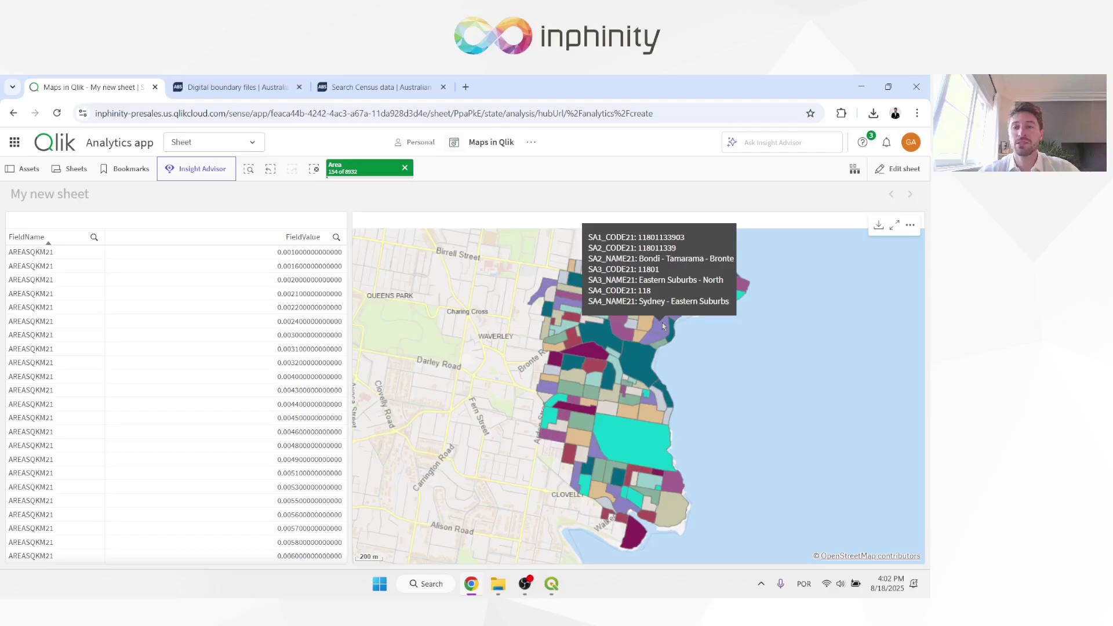
pyautogui.scroll(2, 633, 346)
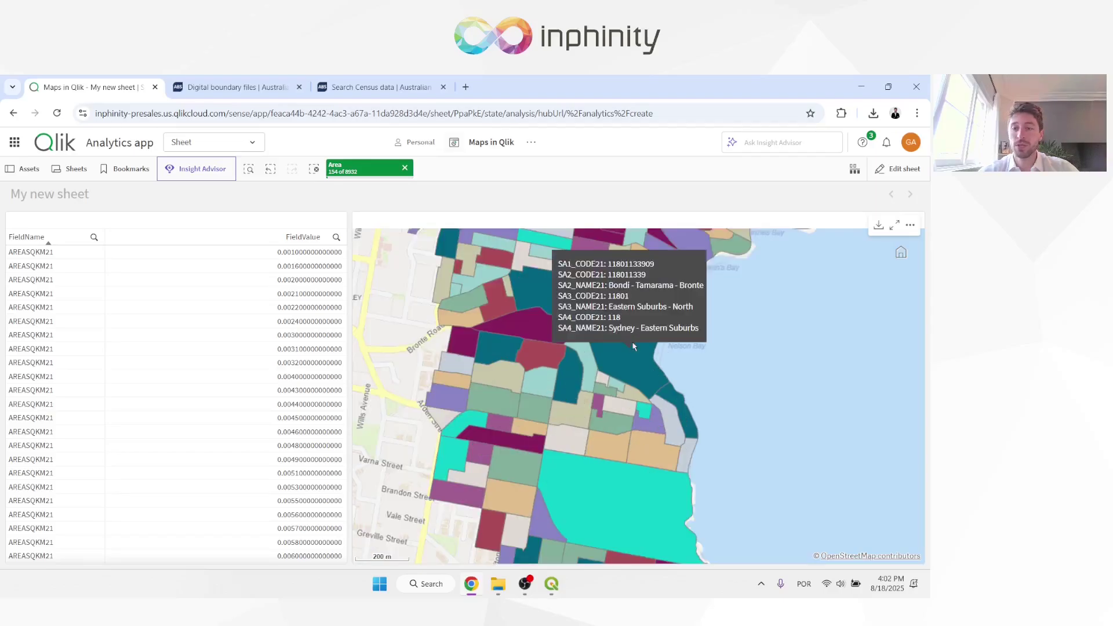
pyautogui.moveTo(573, 419)
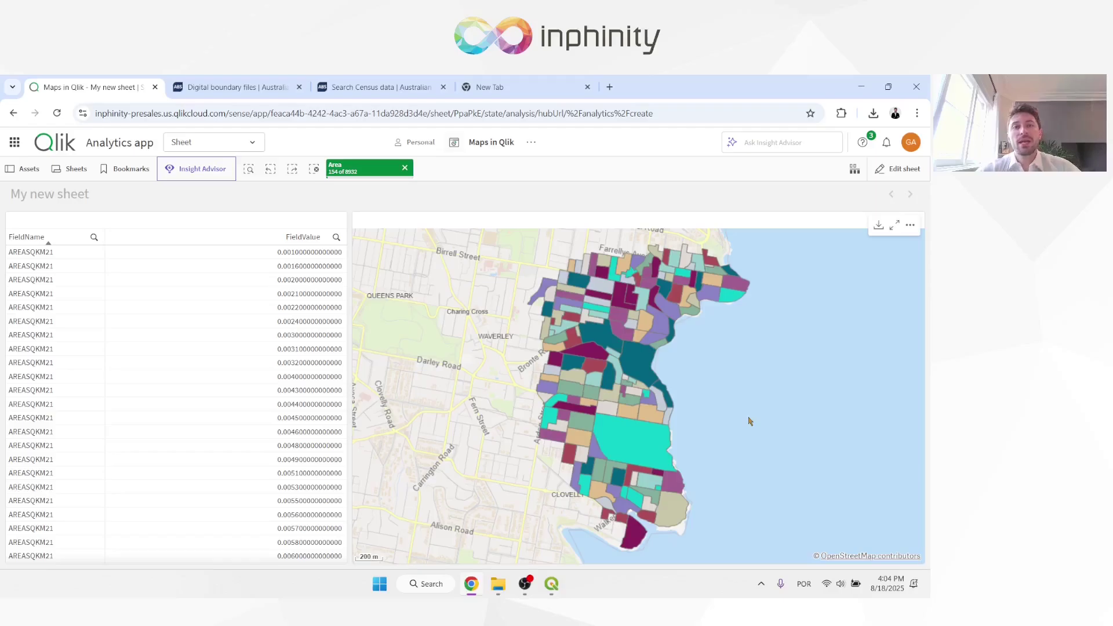
# Select a single mesh block beside St Thomas Street on the map and copy its SA2_CODE21 value from the table.
pyautogui.click(597, 400)
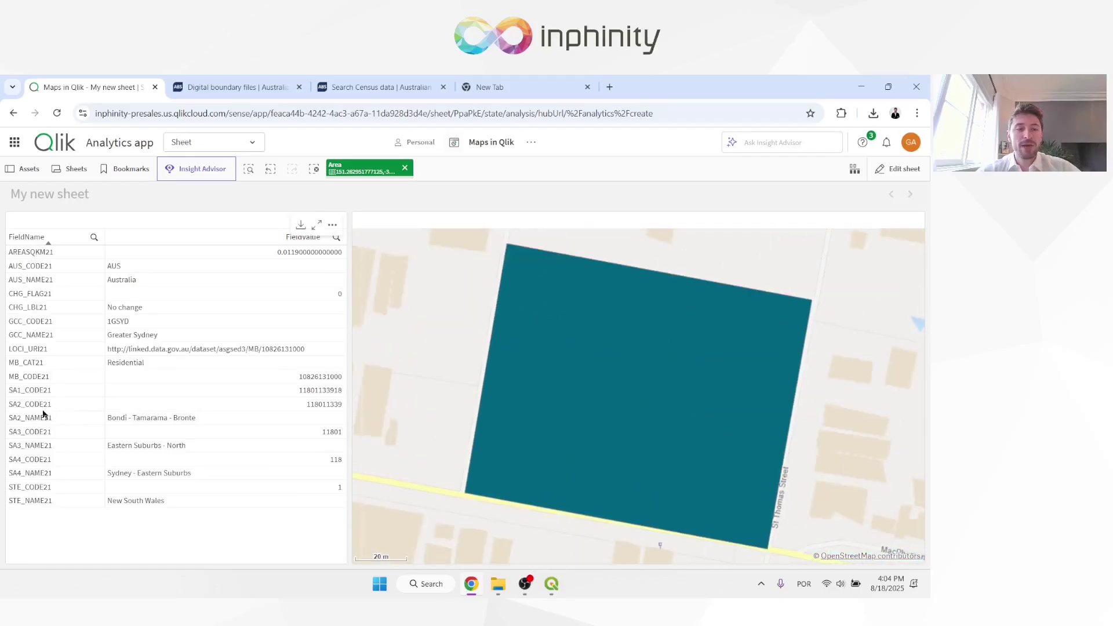
pyautogui.rightClick(316, 411)
pyautogui.click(398, 281)
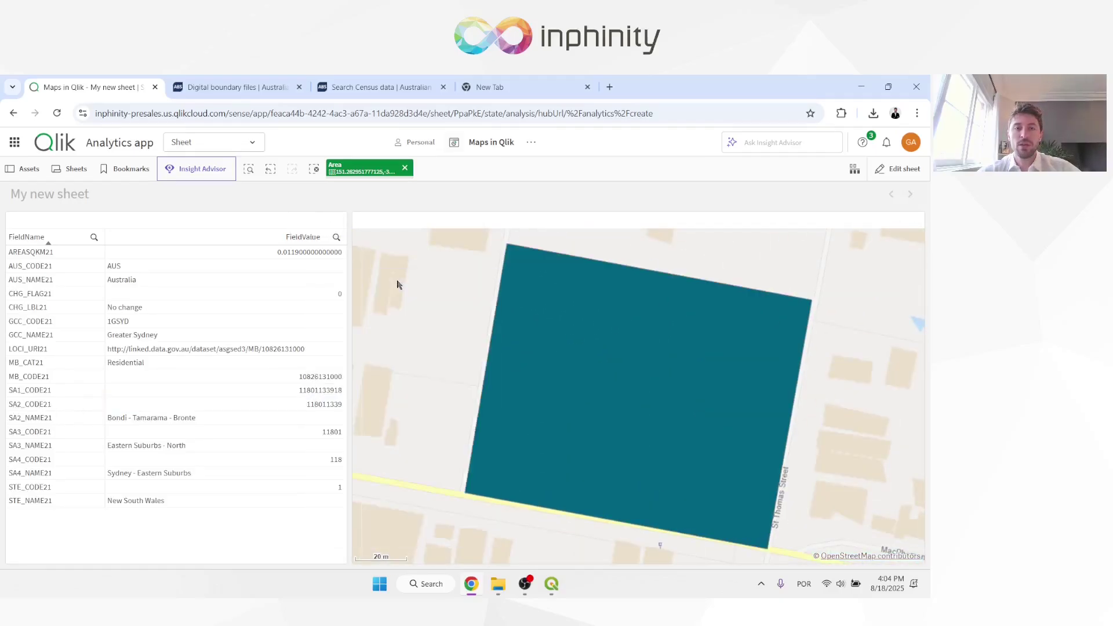
# Search the ABS census data by area name for 118011339, choose Bondi - Tamarama - Bronte, and return to the Qlik sheet.
pyautogui.click(393, 82)
pyautogui.scroll(2, 325, 180)
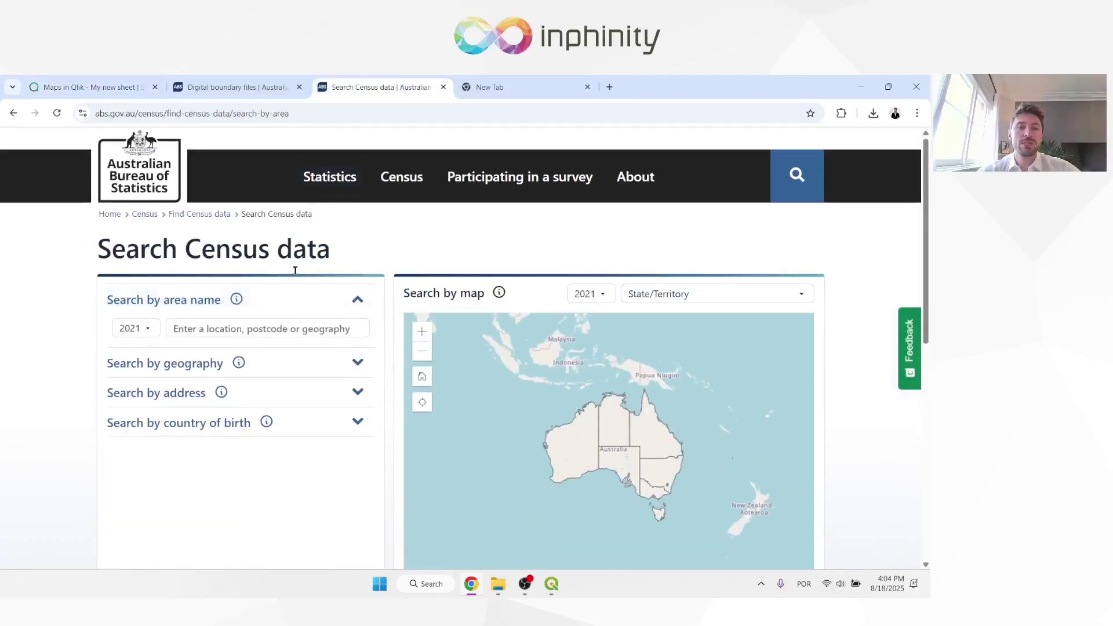
pyautogui.click(289, 328)
pyautogui.hotkey('ctrl', 'v')
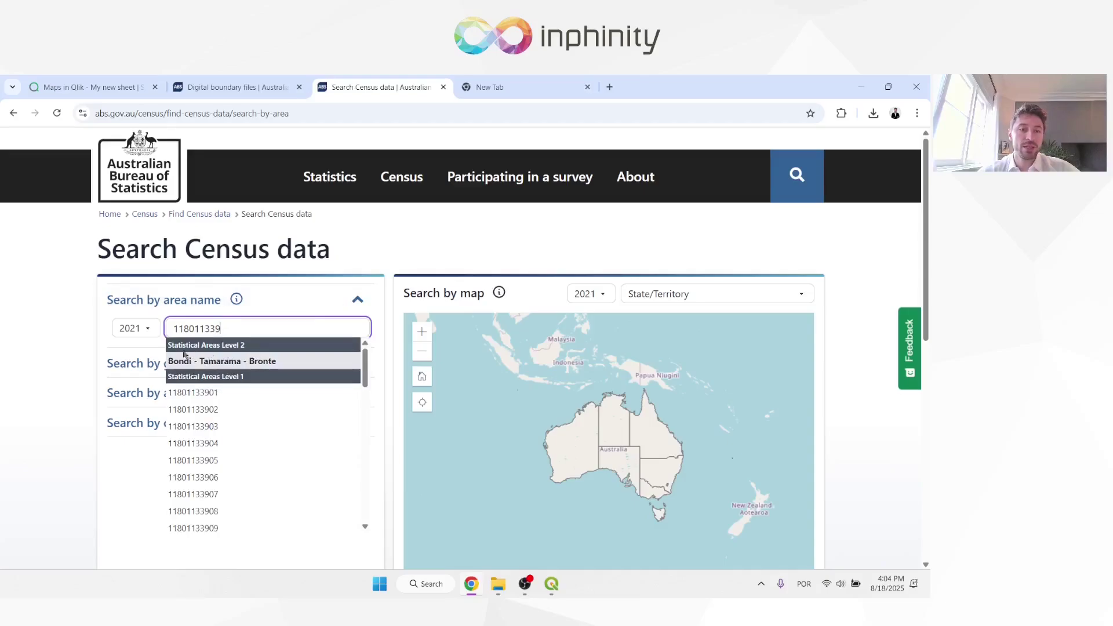
pyautogui.click(225, 361)
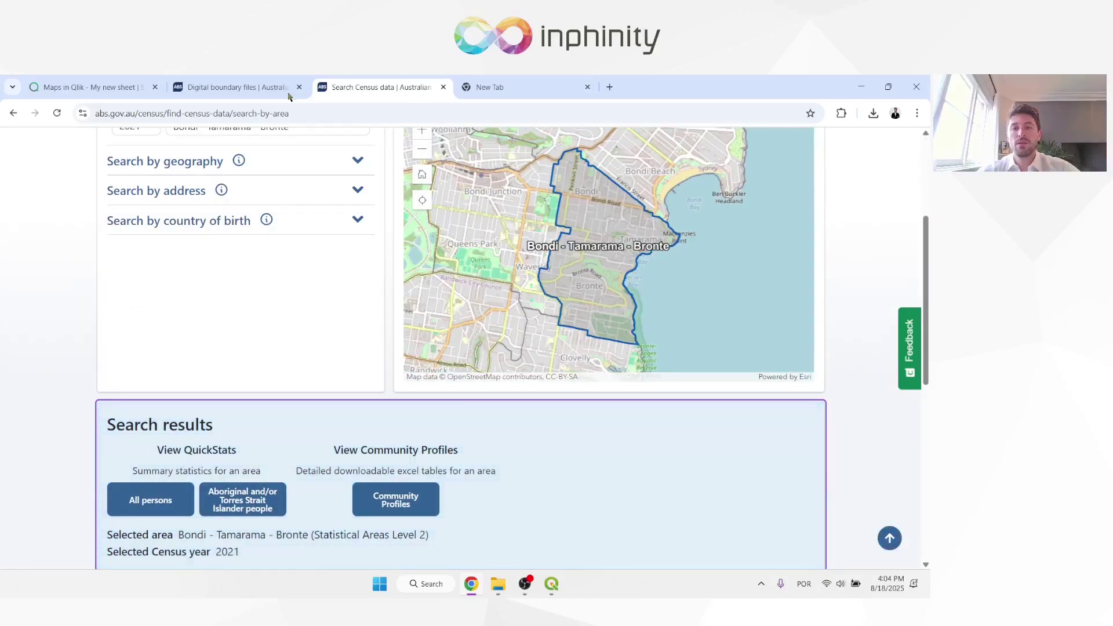
pyautogui.click(90, 87)
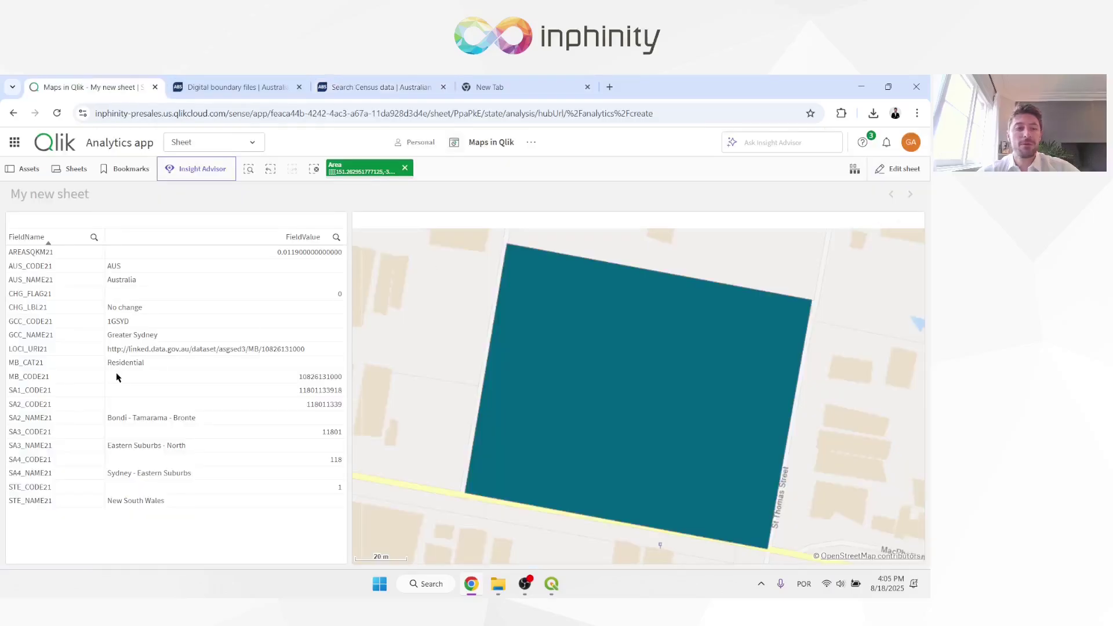
pyautogui.click(166, 409)
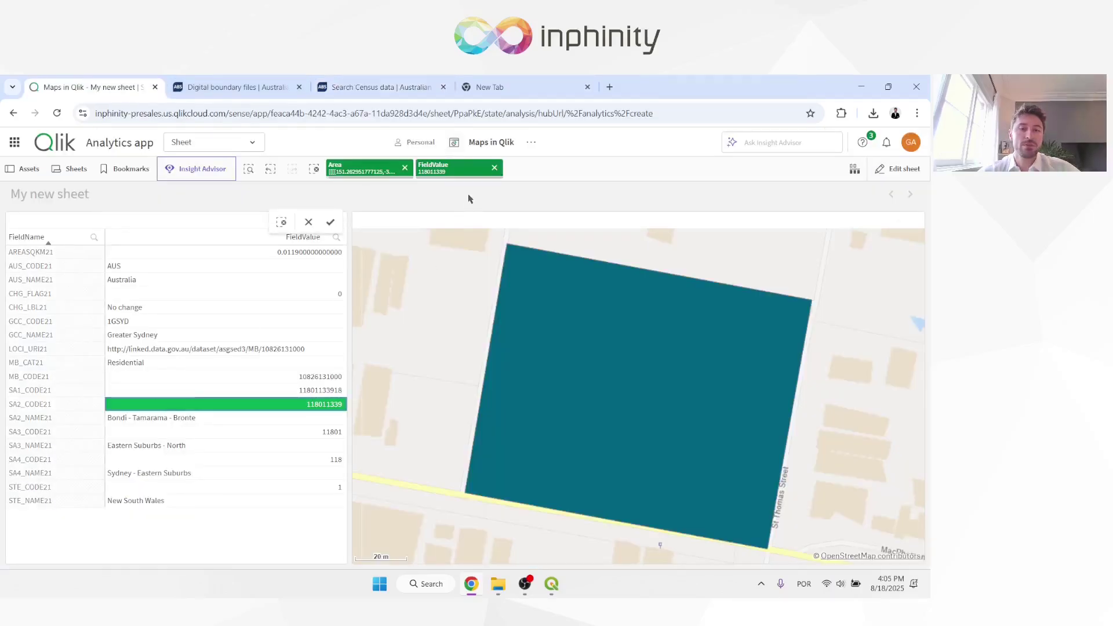
pyautogui.click(331, 224)
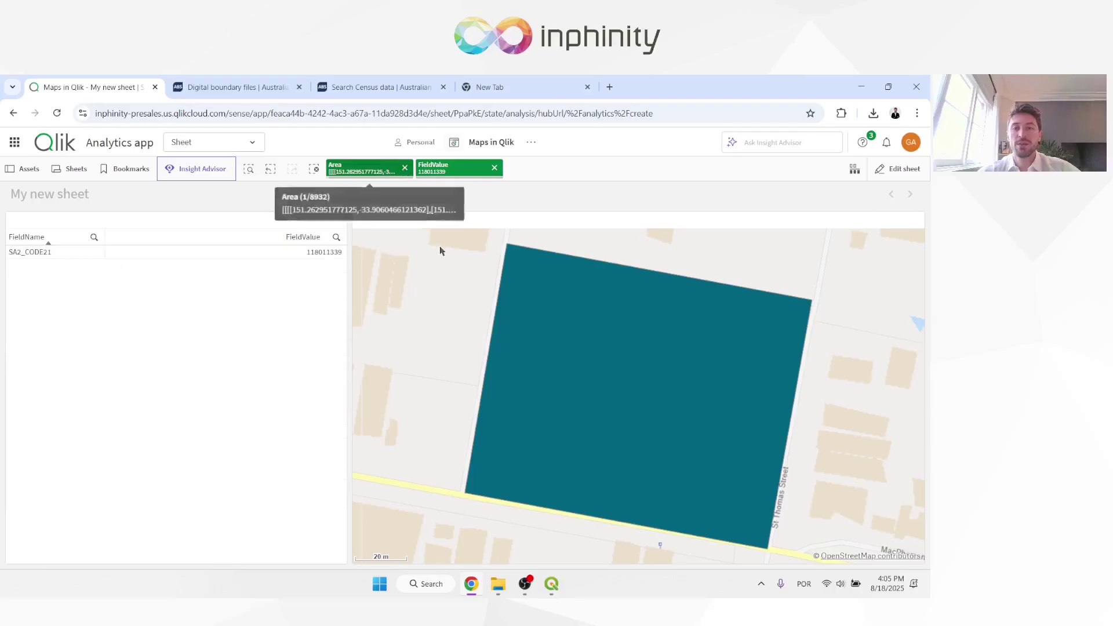
pyautogui.click(405, 169)
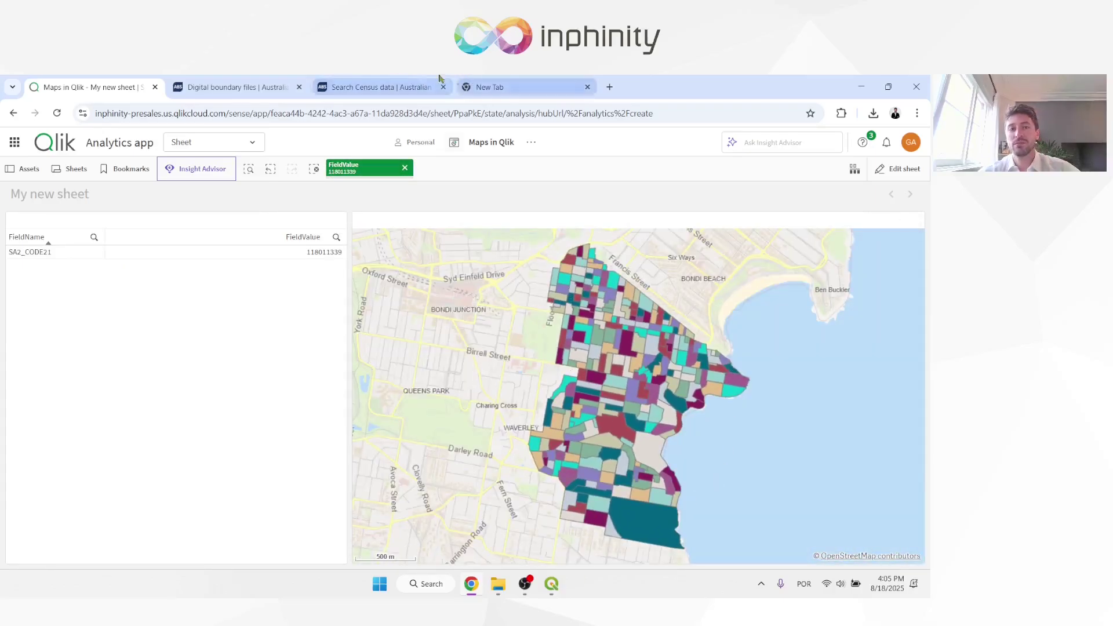
pyautogui.click(406, 87)
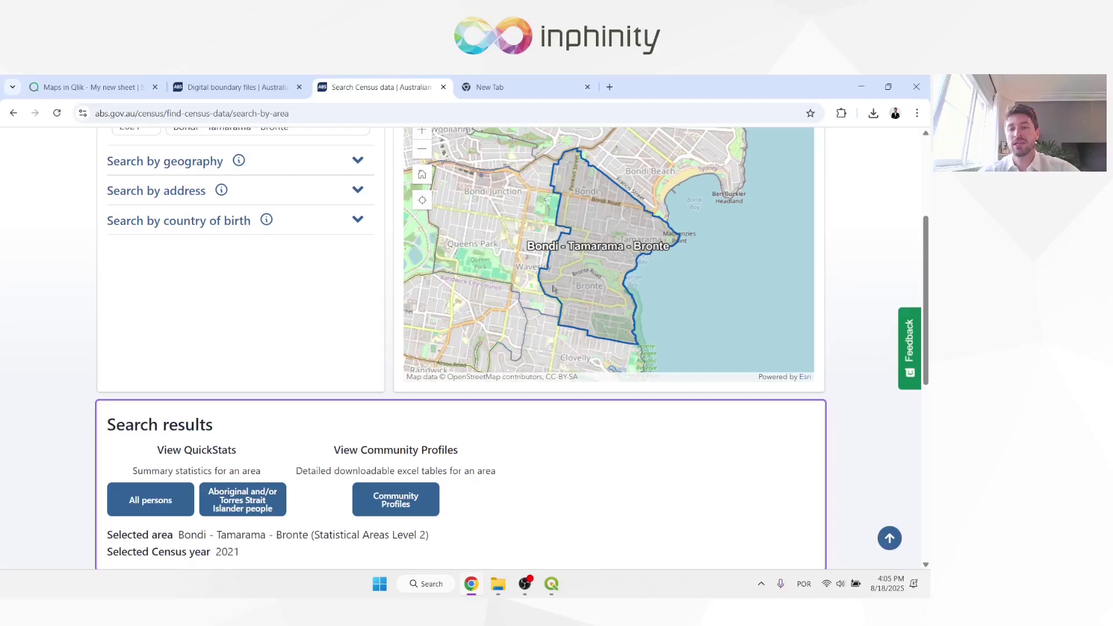
pyautogui.click(92, 86)
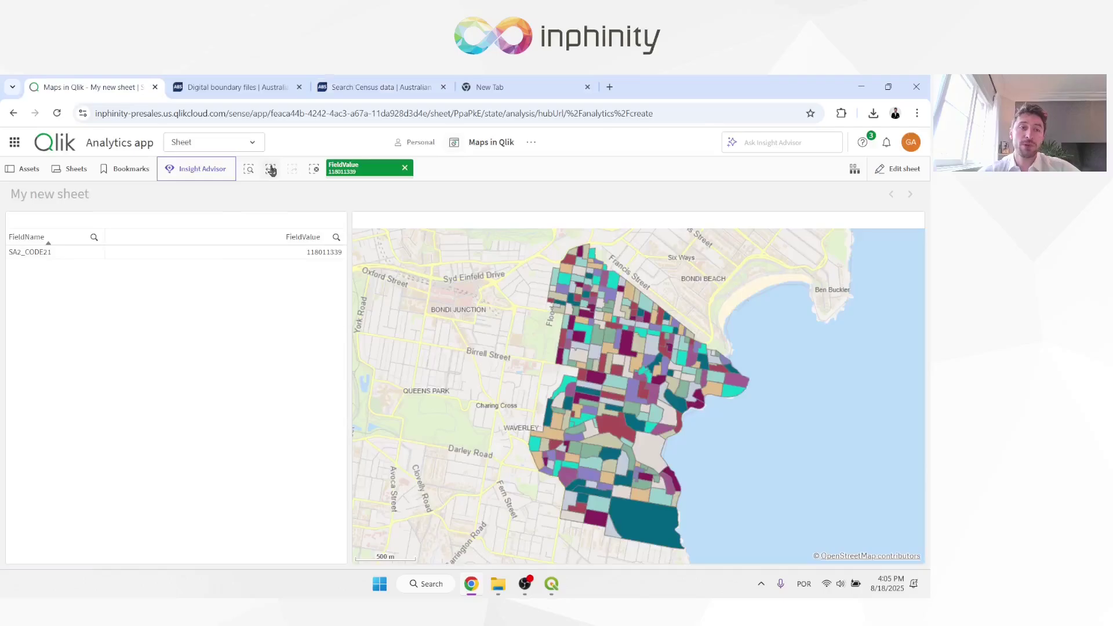
# Undo the last two selection changes in the Qlik sheet and copy the mesh block's SA1_CODE21 value from the table.
pyautogui.click(270, 169)
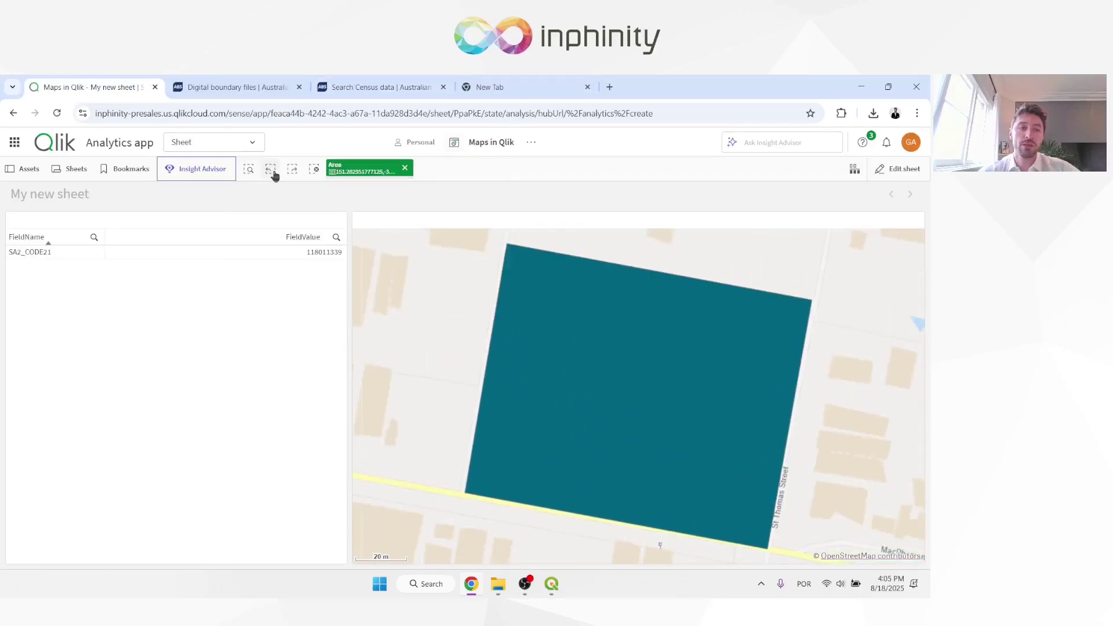
pyautogui.click(272, 173)
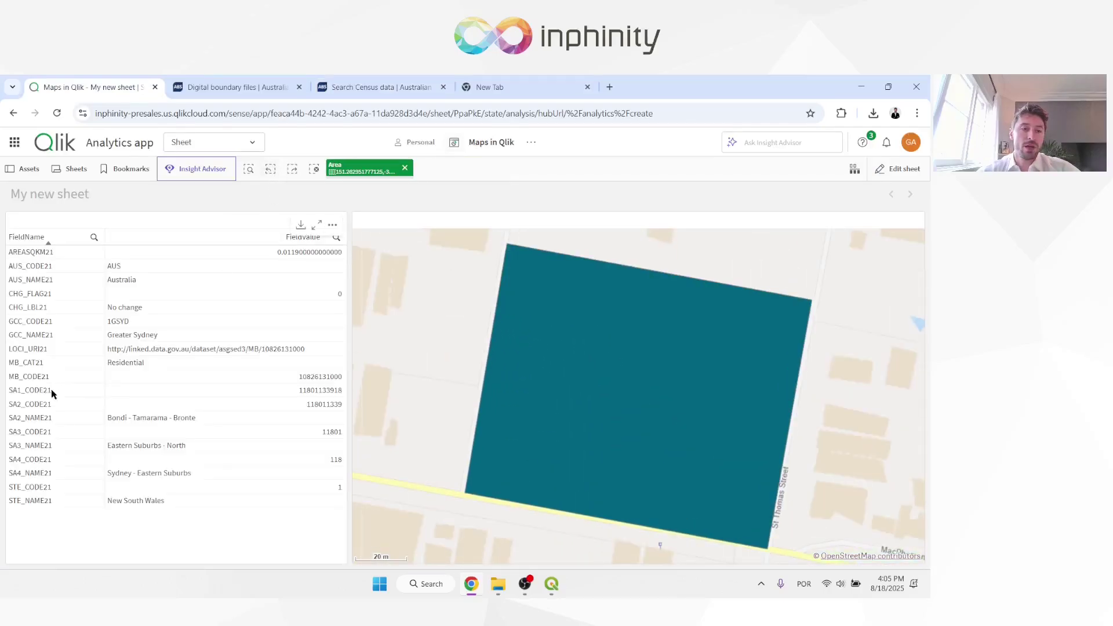
pyautogui.click(197, 392)
pyautogui.rightClick(198, 394)
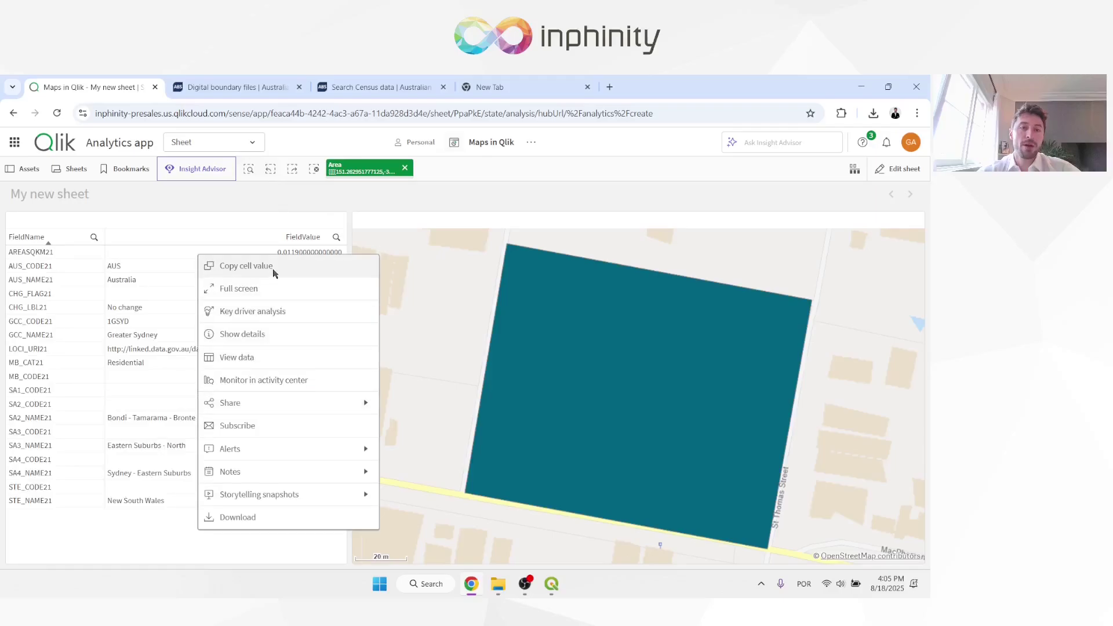
pyautogui.click(272, 268)
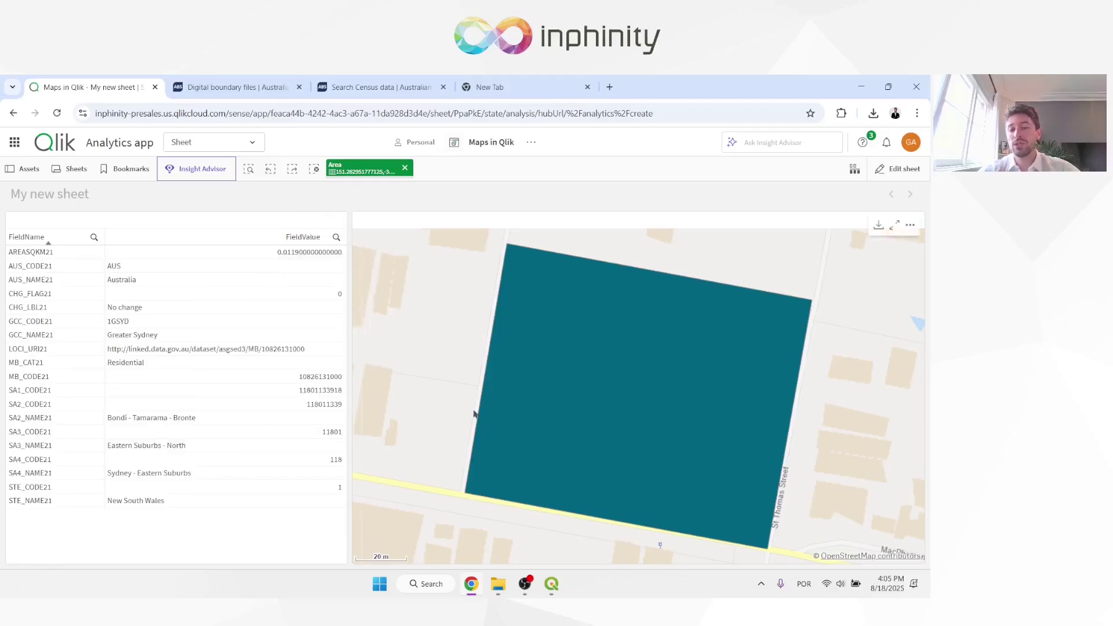
pyautogui.click(281, 392)
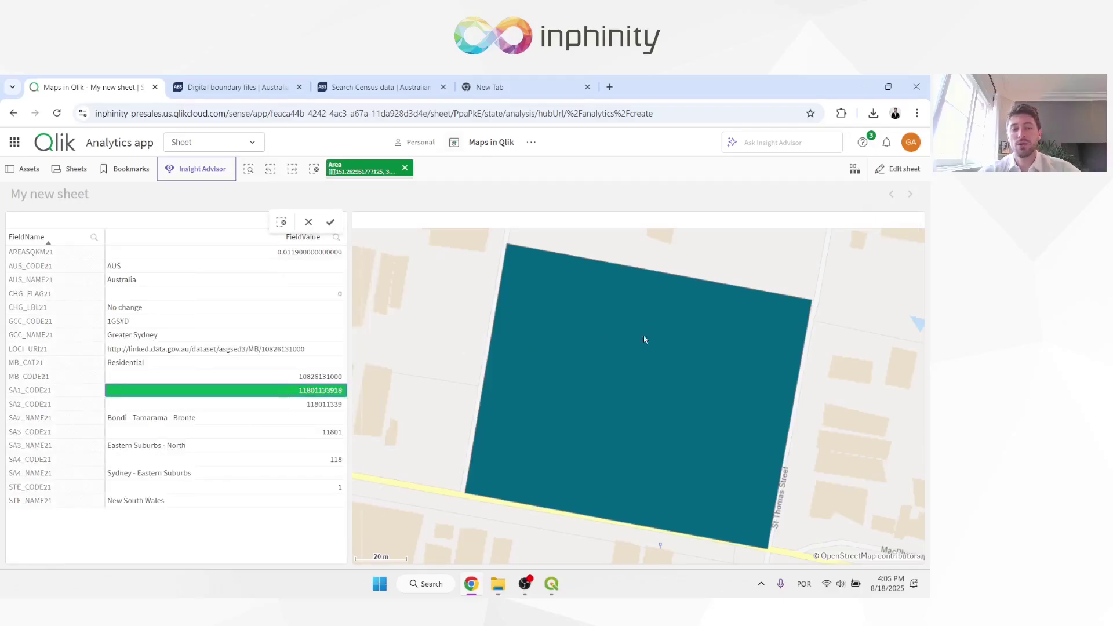
pyautogui.click(331, 222)
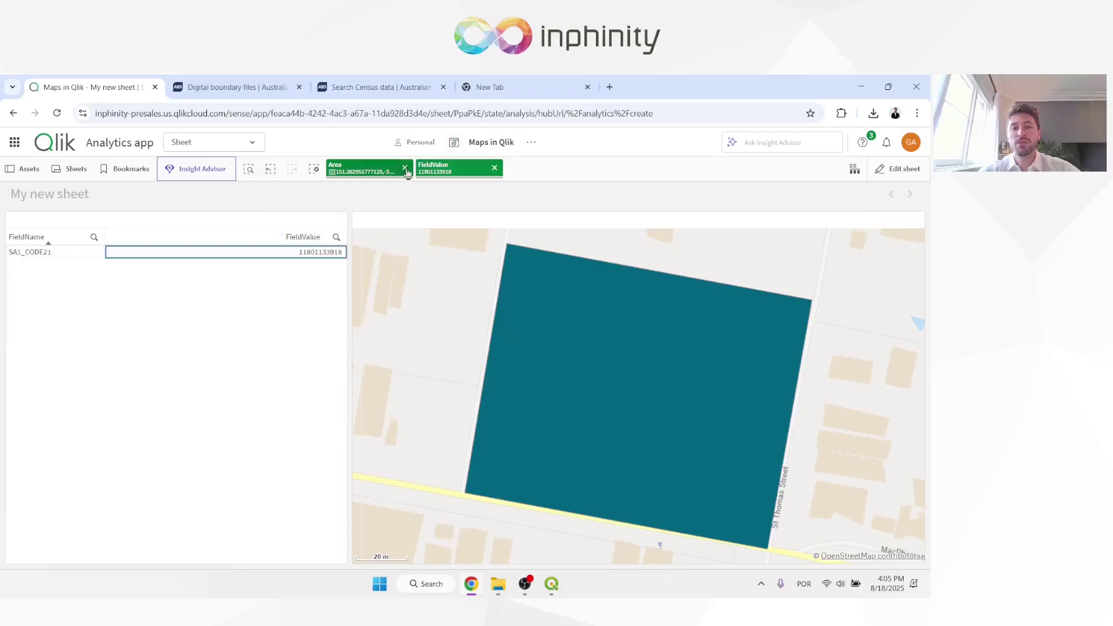
pyautogui.click(405, 168)
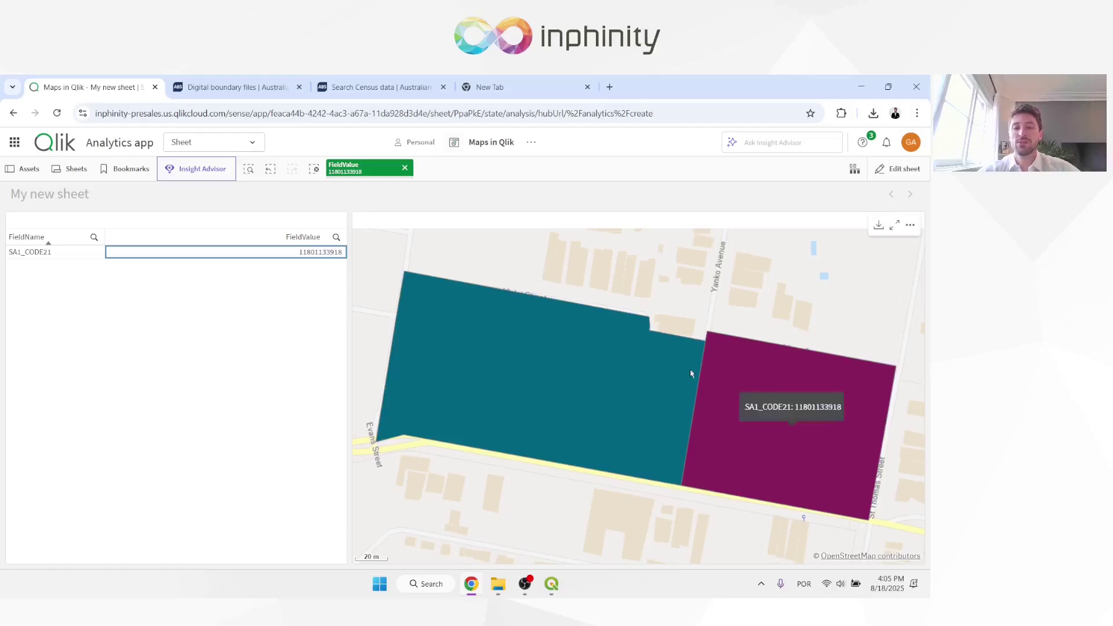
pyautogui.click(352, 79)
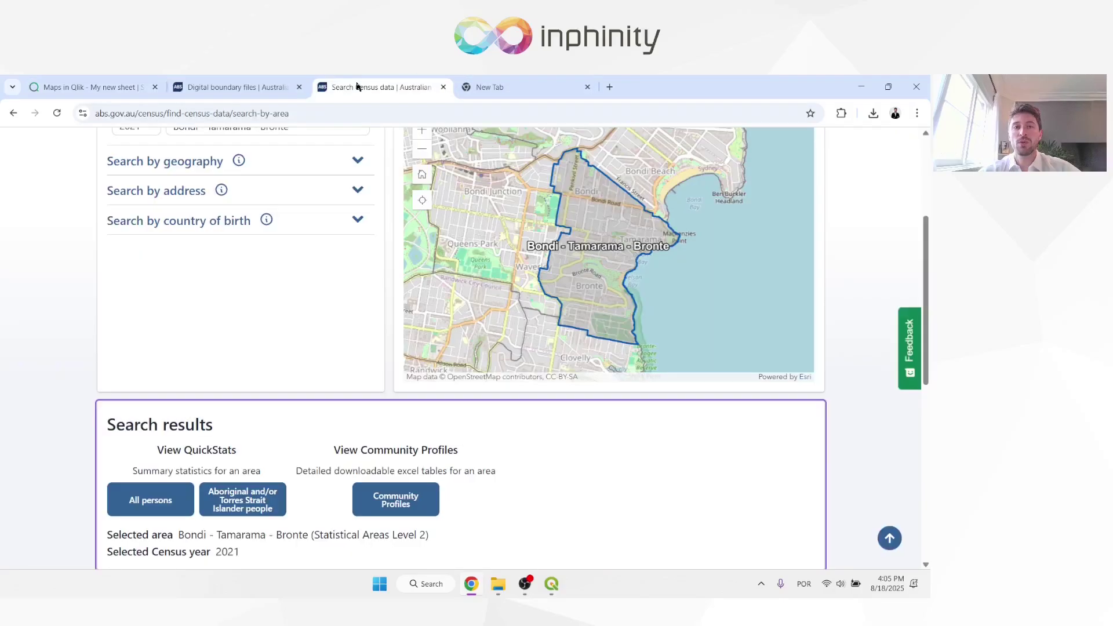
pyautogui.scroll(3, 313, 219)
pyautogui.tripleClick(245, 307)
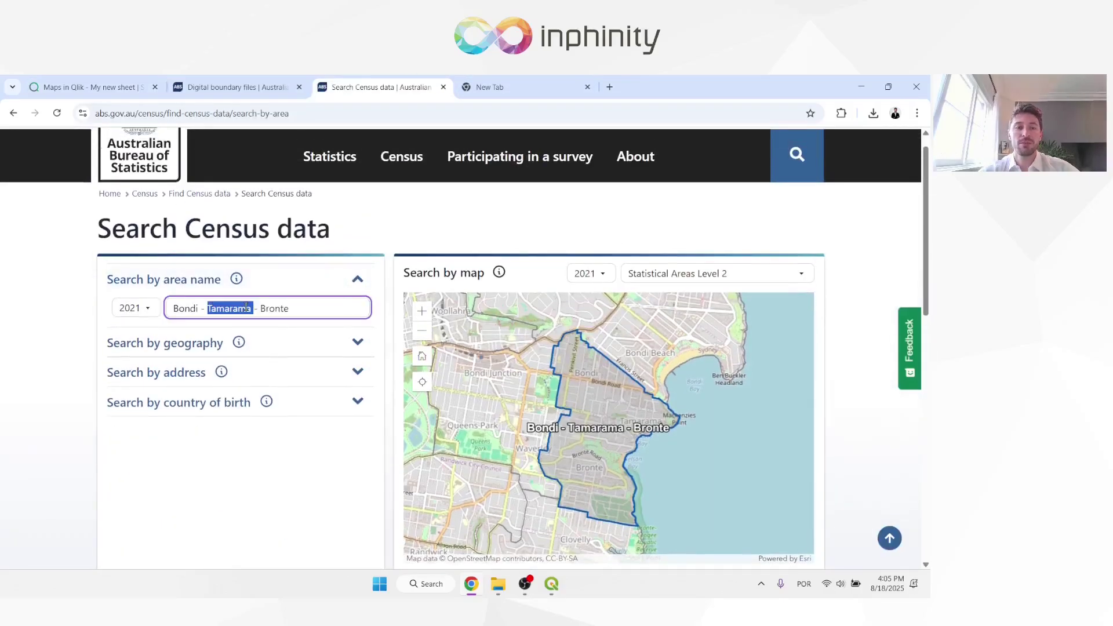
pyautogui.hotkey('ctrl', 'v')
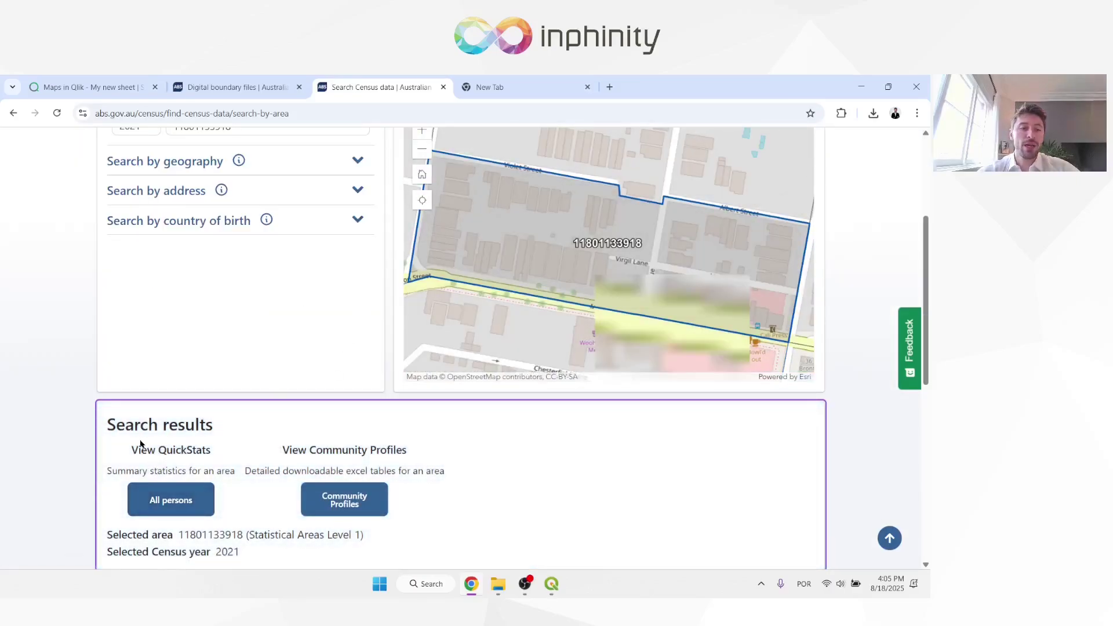
pyautogui.click(176, 513)
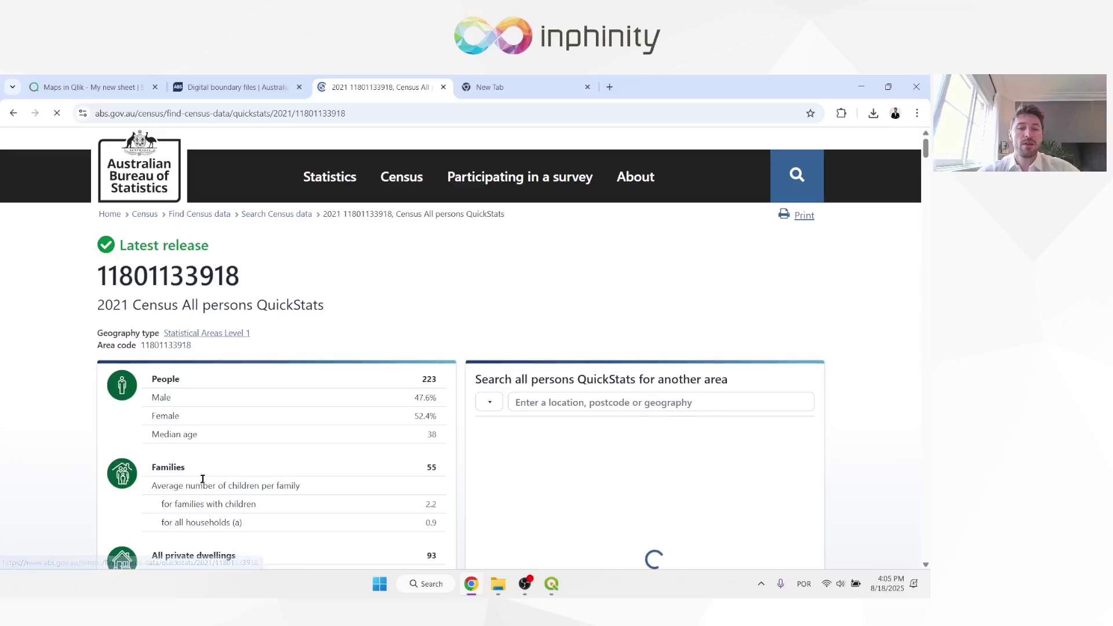
# Examine the area's QuickStats summary and its age, marital status and education tables.
pyautogui.scroll(-3, 374, 416)
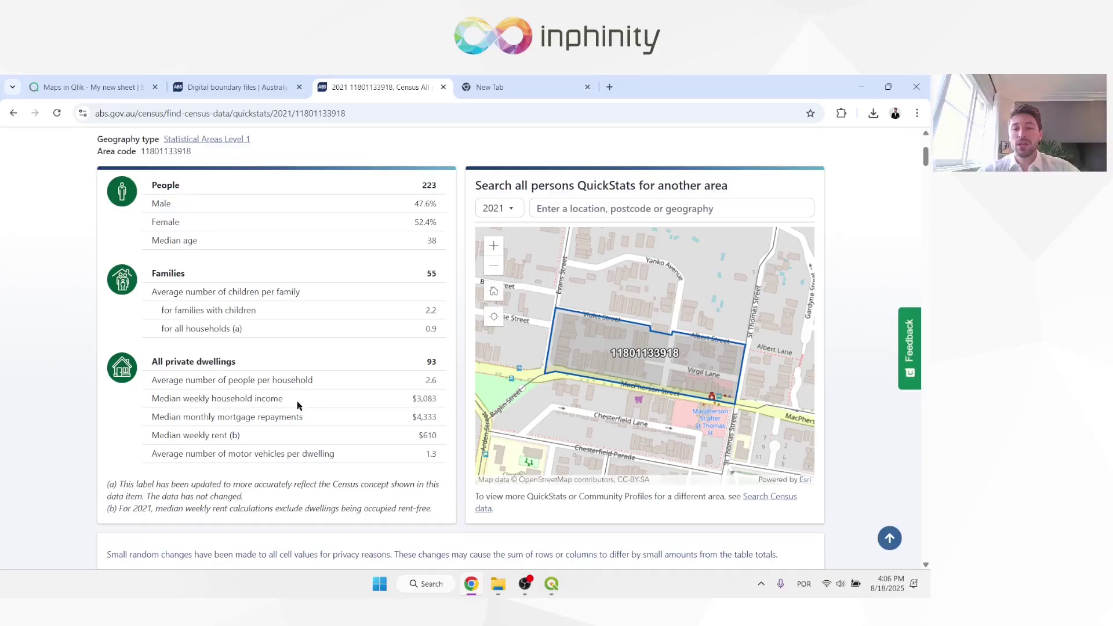
pyautogui.scroll(-15, 297, 403)
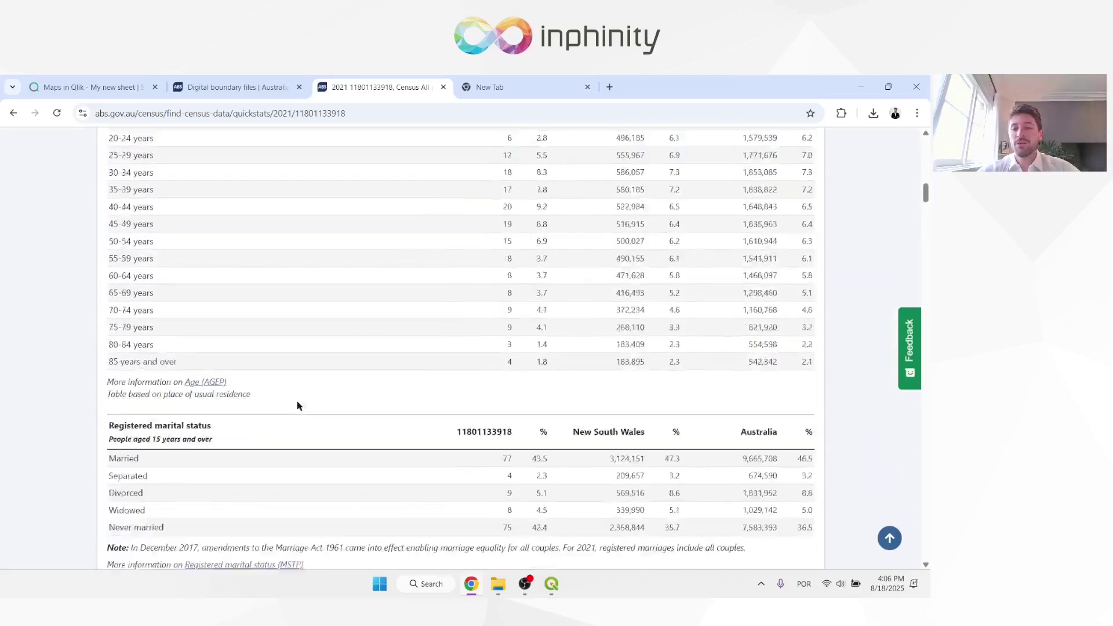
pyautogui.scroll(-10, 297, 402)
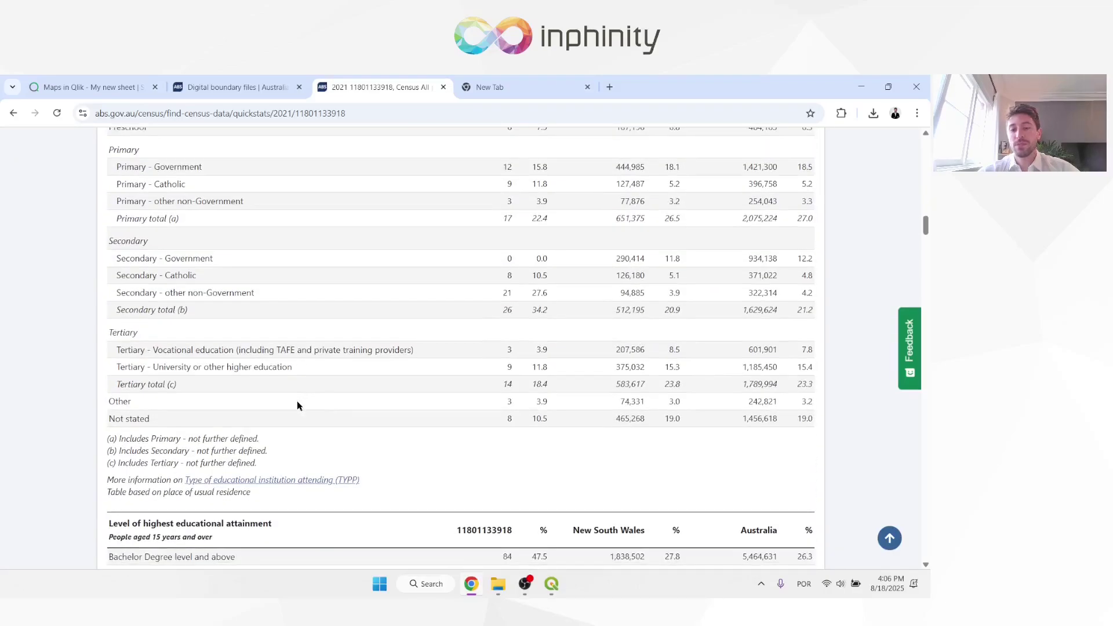
pyautogui.scroll(10, 373, 229)
pyautogui.scroll(-2, 372, 229)
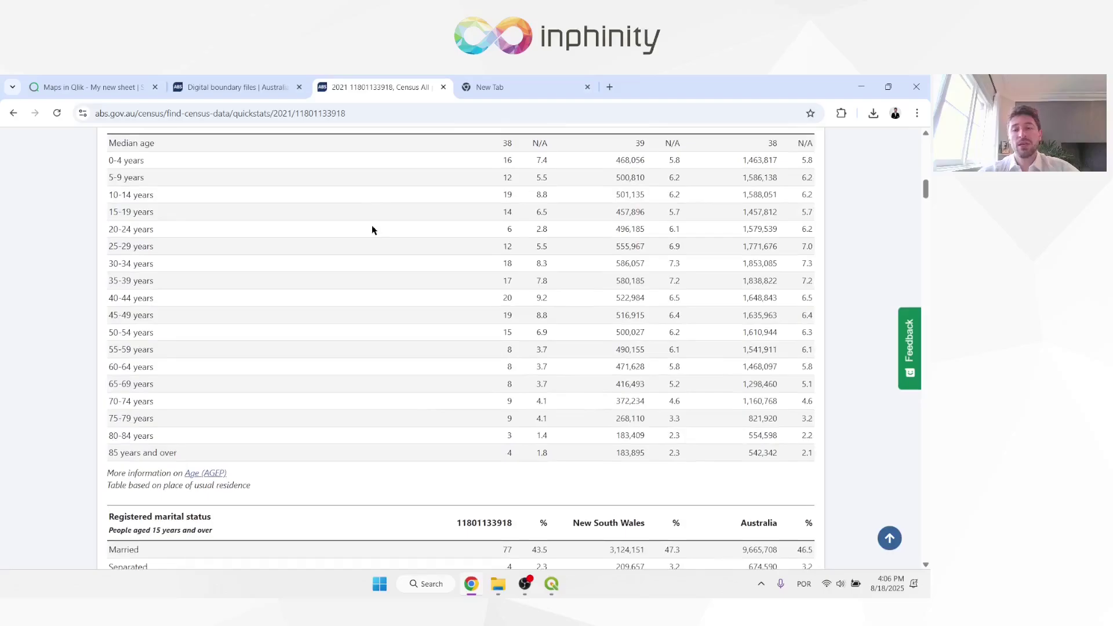
pyautogui.scroll(15, 372, 229)
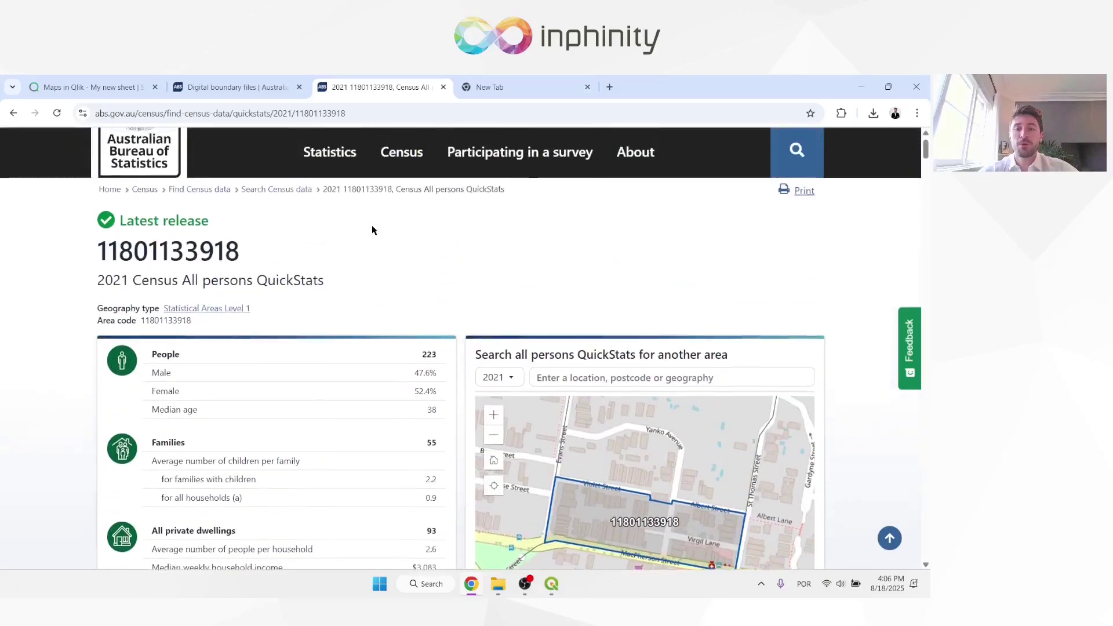